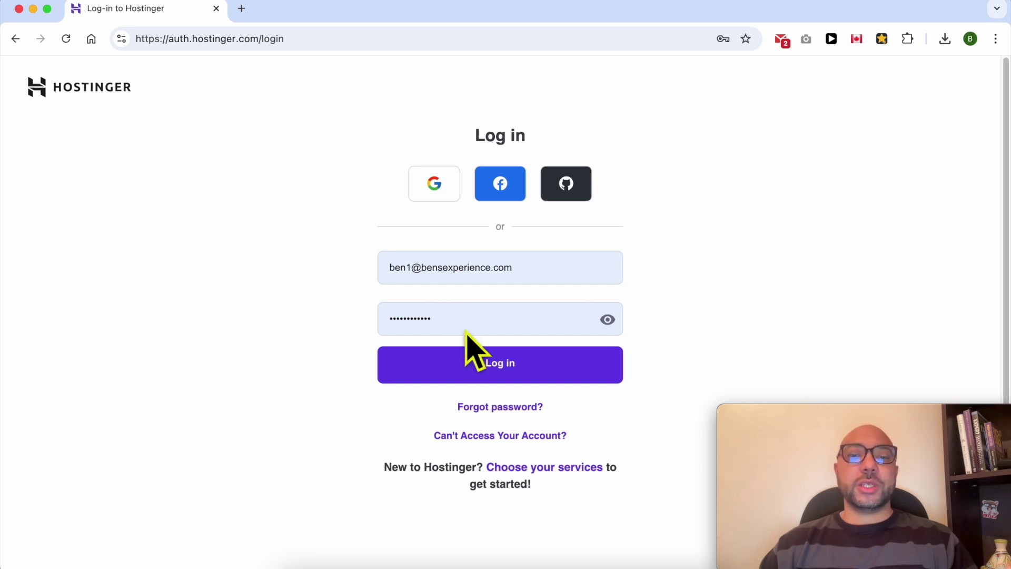
# - Log in to the Hostinger account with the filled-in credentials and open the list of websites
pyautogui.click(478, 370)
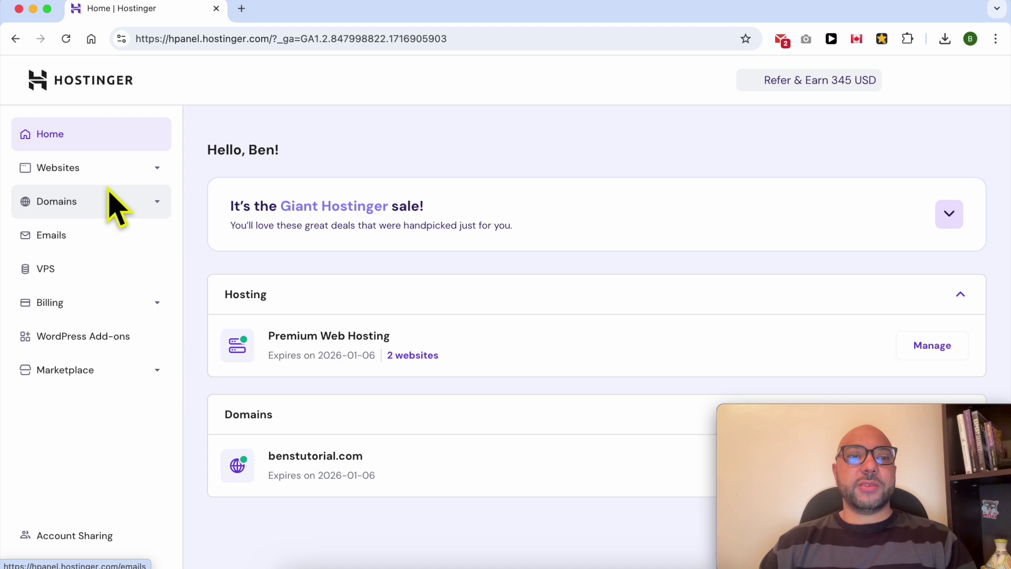
pyautogui.click(142, 166)
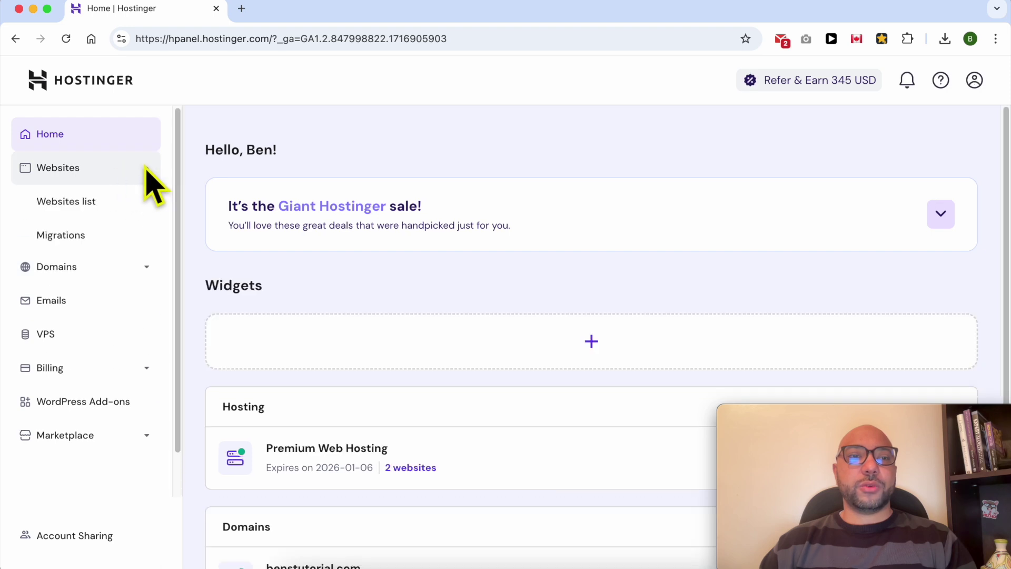
pyautogui.click(109, 201)
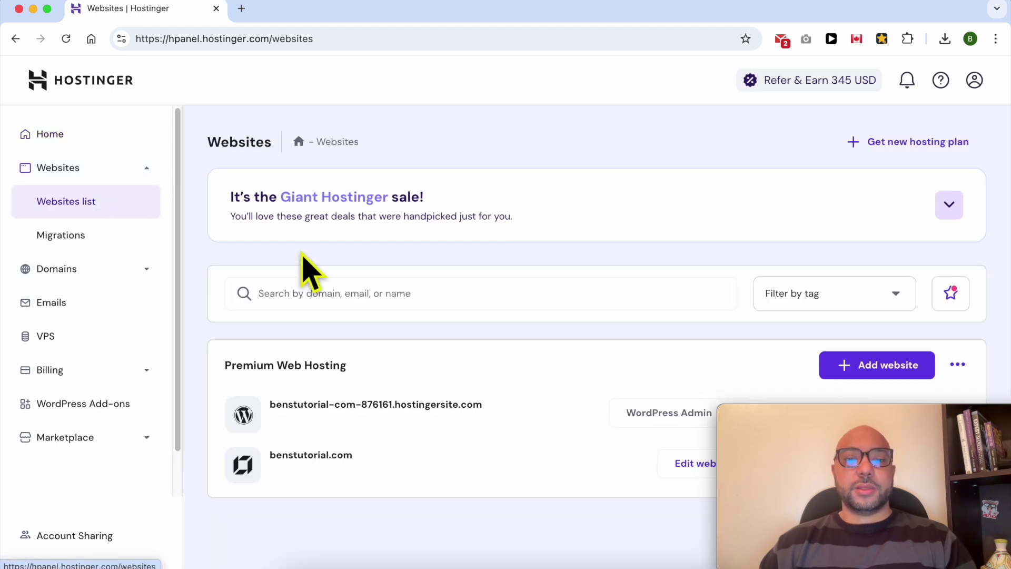
pyautogui.moveTo(791, 408); pyautogui.dragTo(799, 19)
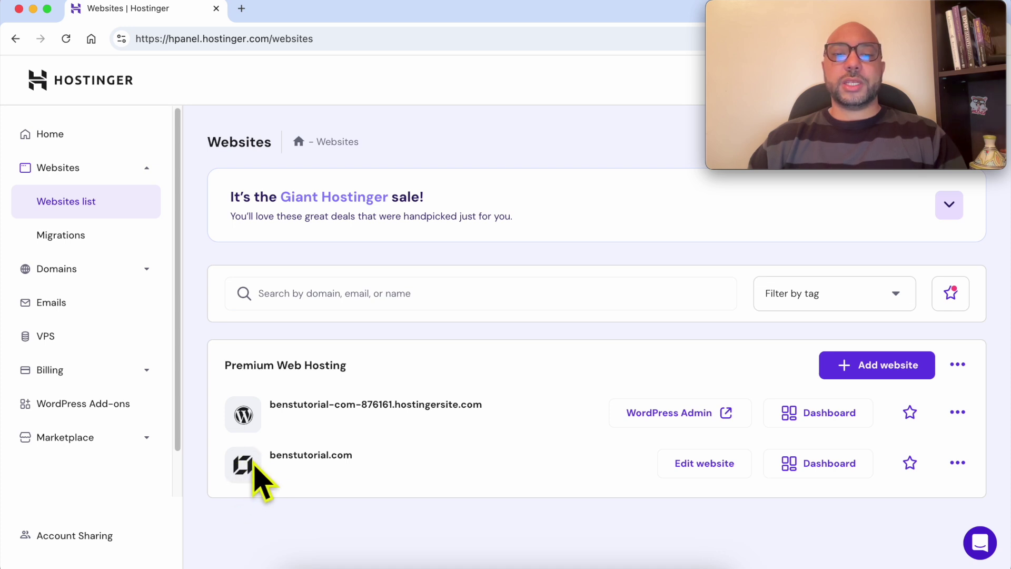
# - Open the benstutorial.com website for editing in the website builder
pyautogui.tripleClick(364, 463)
pyautogui.click(257, 476)
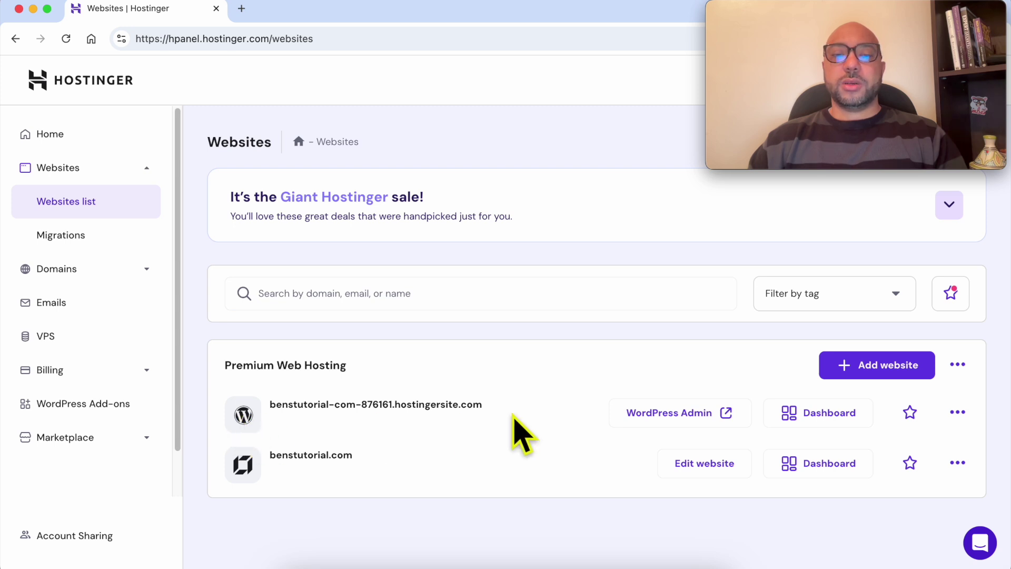
pyautogui.tripleClick(537, 416)
pyautogui.tripleClick(413, 459)
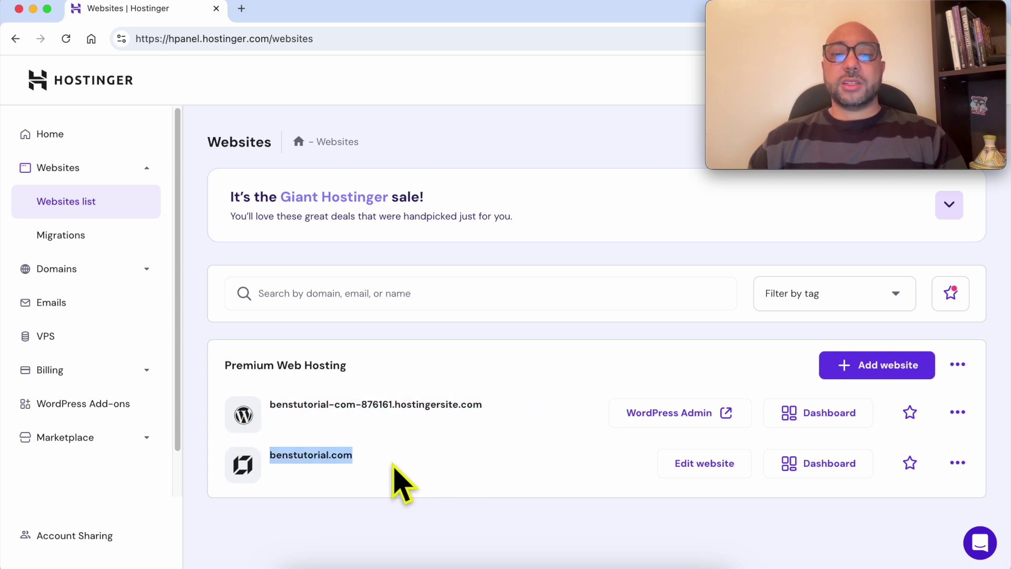
pyautogui.click(243, 467)
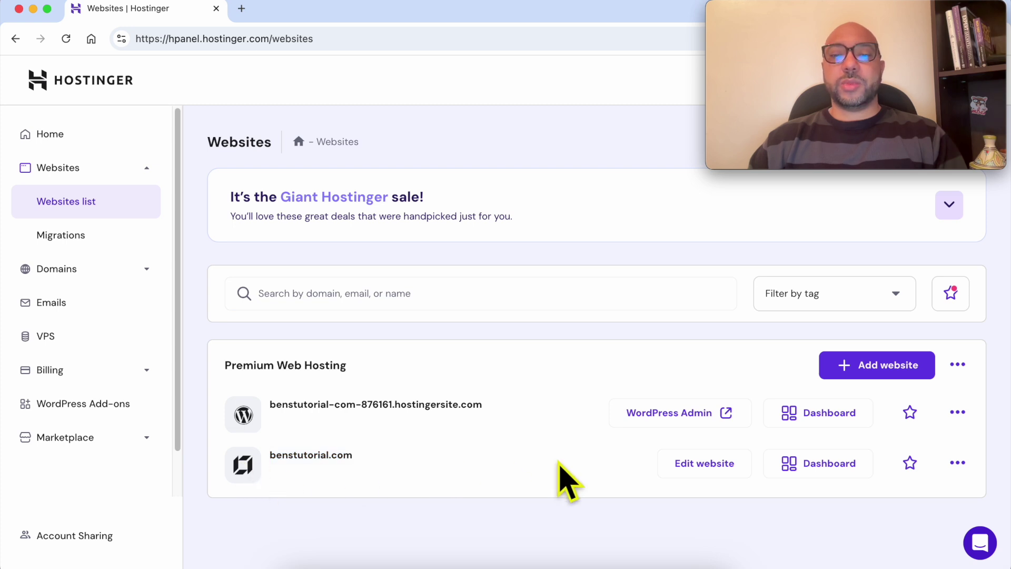
pyautogui.click(724, 466)
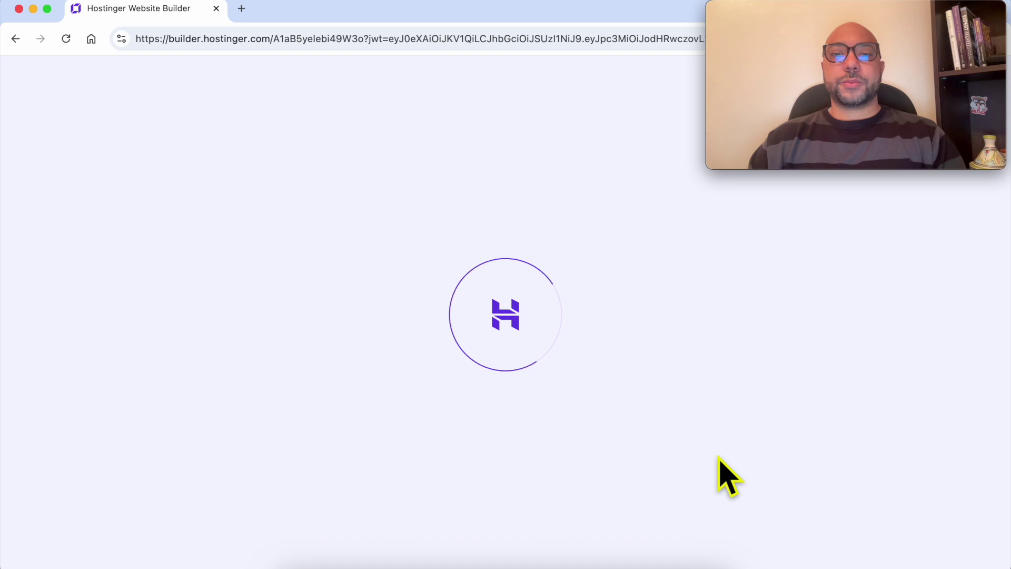
pyautogui.moveTo(784, 34); pyautogui.dragTo(774, 429)
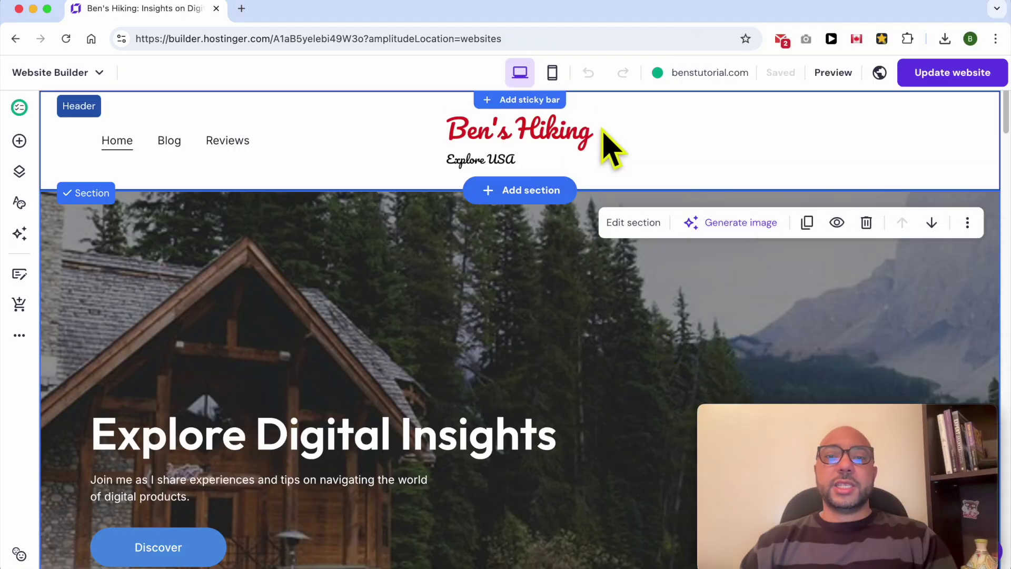
# - Select the site's header and open its settings for editing
pyautogui.click(679, 138)
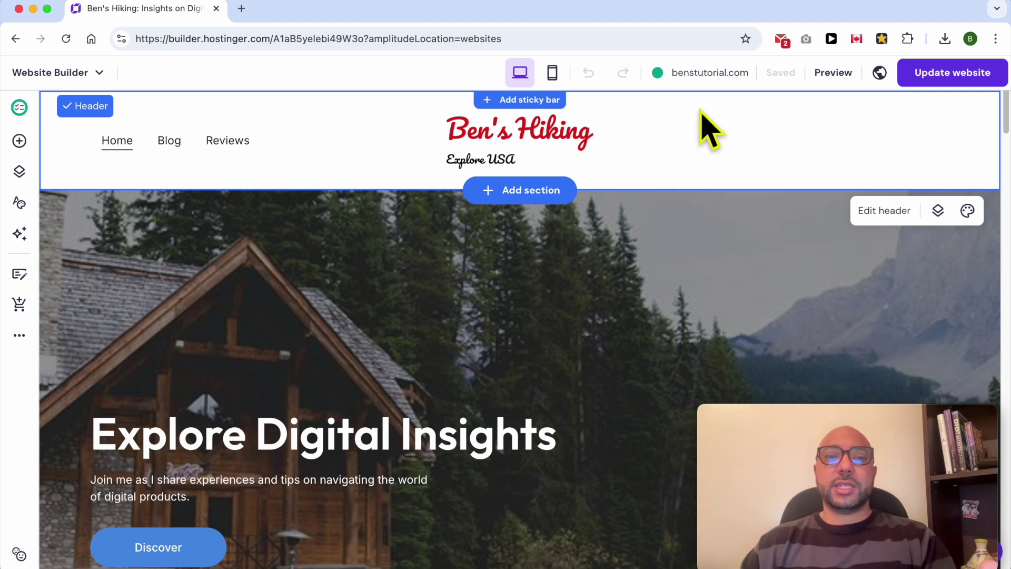
pyautogui.click(885, 211)
pyautogui.moveTo(886, 421); pyautogui.dragTo(255, 395)
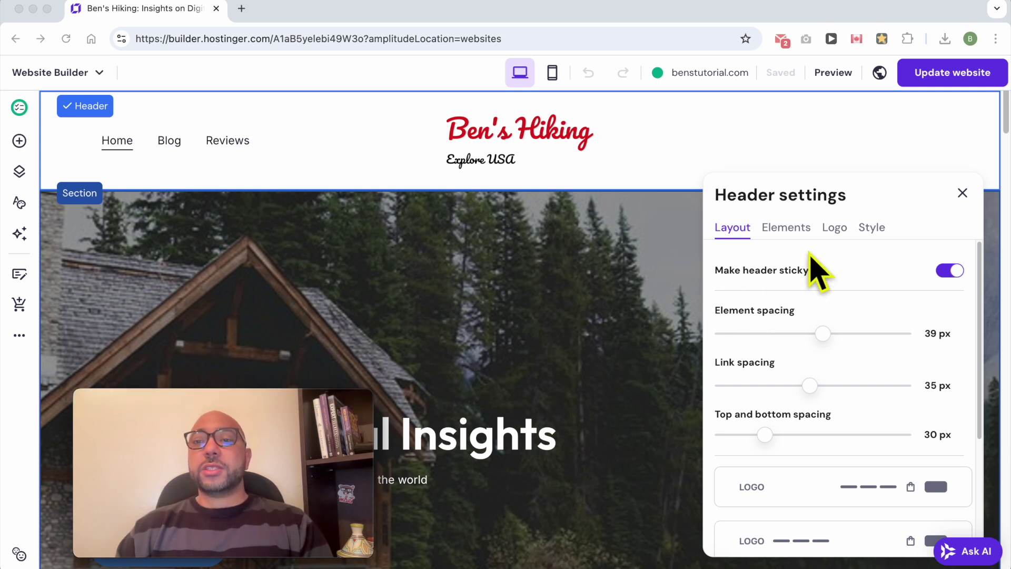
# - Switch the header's sticky option off and back on
pyautogui.click(817, 256)
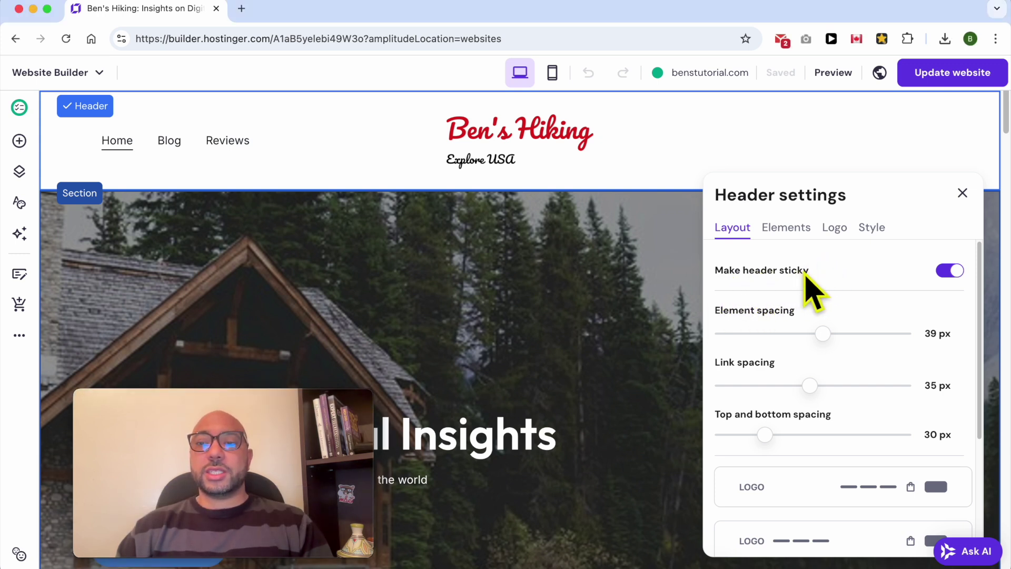
pyautogui.click(945, 273)
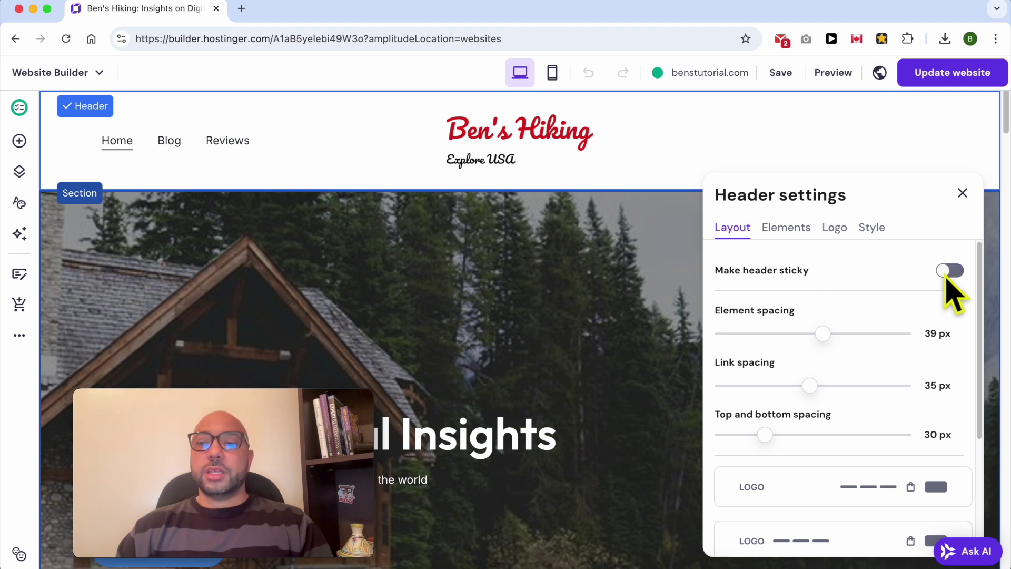
pyautogui.click(948, 274)
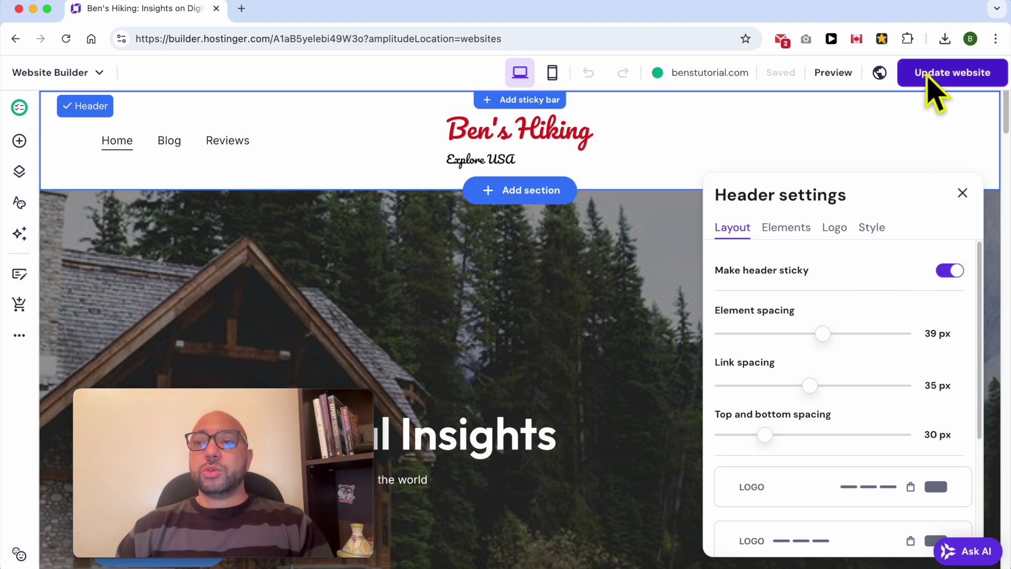
# - Publish the website changes, view the live site, and check how the header behaves while moving down the page
pyautogui.click(932, 74)
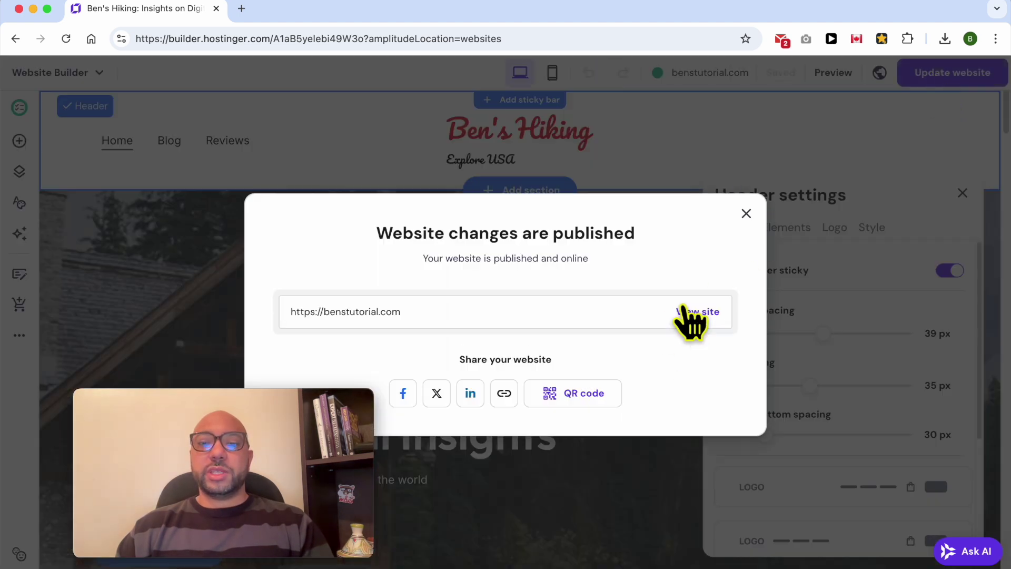
pyautogui.click(692, 315)
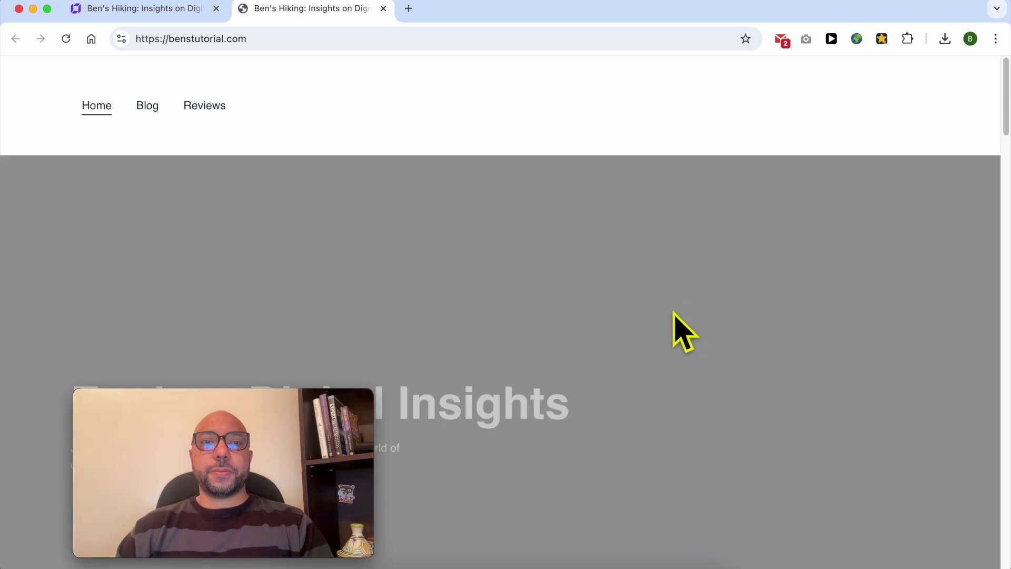
pyautogui.scroll(-5, 658, 248)
pyautogui.scroll(-5, 673, 250)
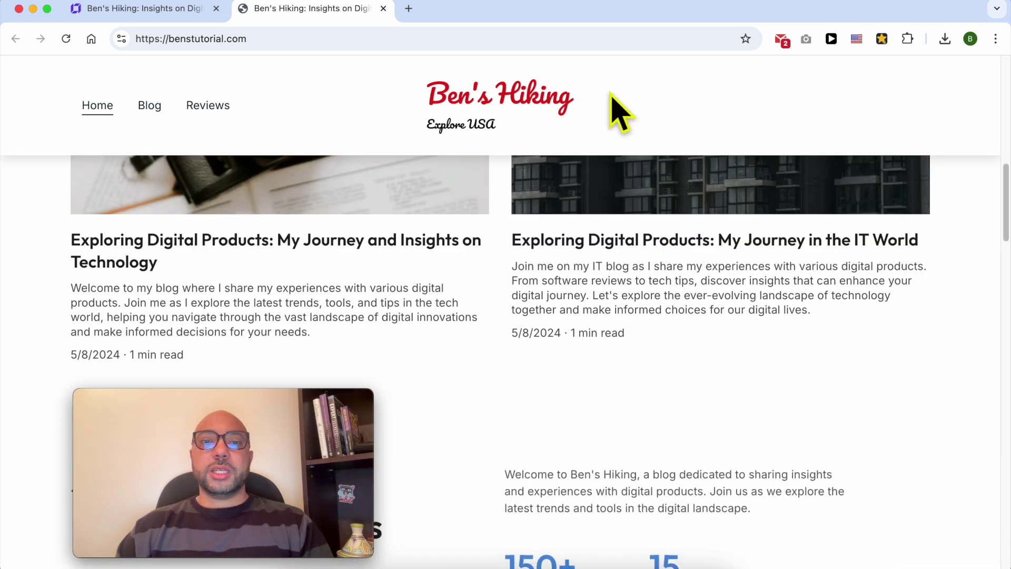
# - Back in the builder, turn off the sticky header and set element spacing to 38 px, link spacing to 33 px, and top and bottom spacing to 7 px
pyautogui.hotkey('ctrl', 'shift', 'Tab')
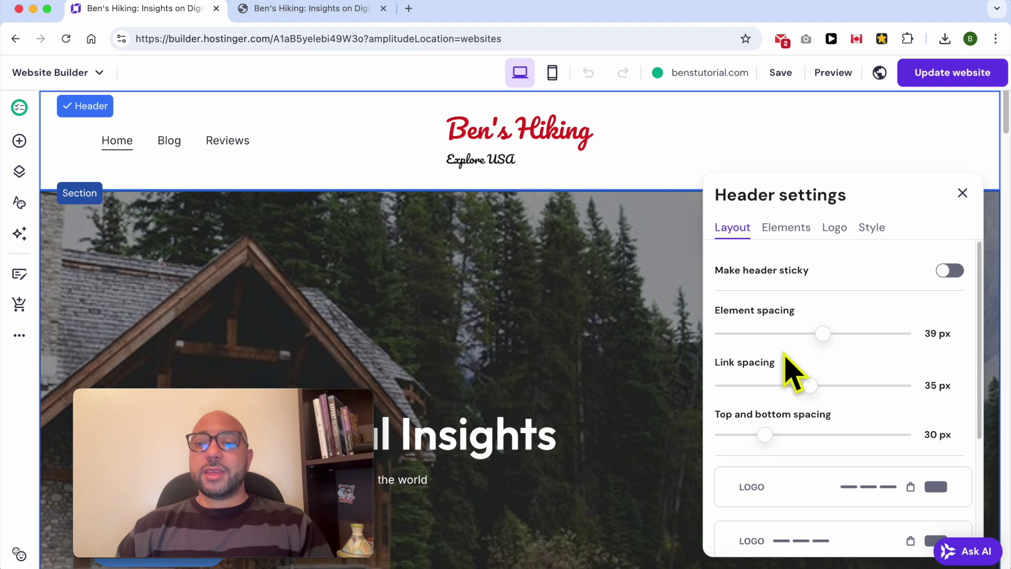
pyautogui.moveTo(819, 336)
pyautogui.mouseDown()
pyautogui.moveTo(758, 333)
pyautogui.moveTo(864, 333)
pyautogui.moveTo(792, 333)
pyautogui.moveTo(856, 333)
pyautogui.moveTo(794, 333)
pyautogui.moveTo(820, 333)
pyautogui.mouseUp()
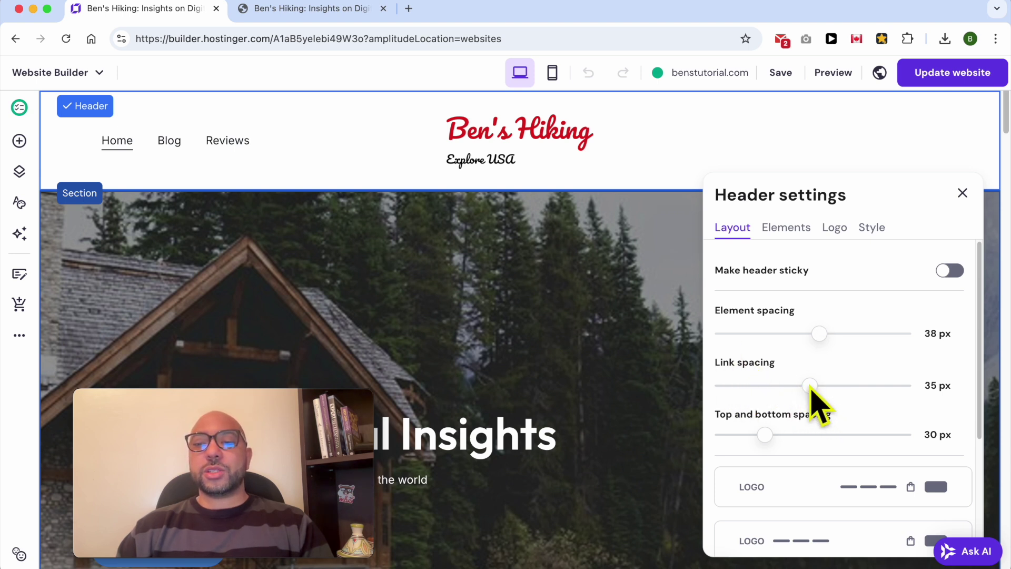
pyautogui.moveTo(812, 388)
pyautogui.mouseDown()
pyautogui.moveTo(767, 388)
pyautogui.moveTo(828, 390)
pyautogui.moveTo(739, 388)
pyautogui.moveTo(835, 390)
pyautogui.moveTo(759, 397)
pyautogui.moveTo(813, 392)
pyautogui.mouseUp()
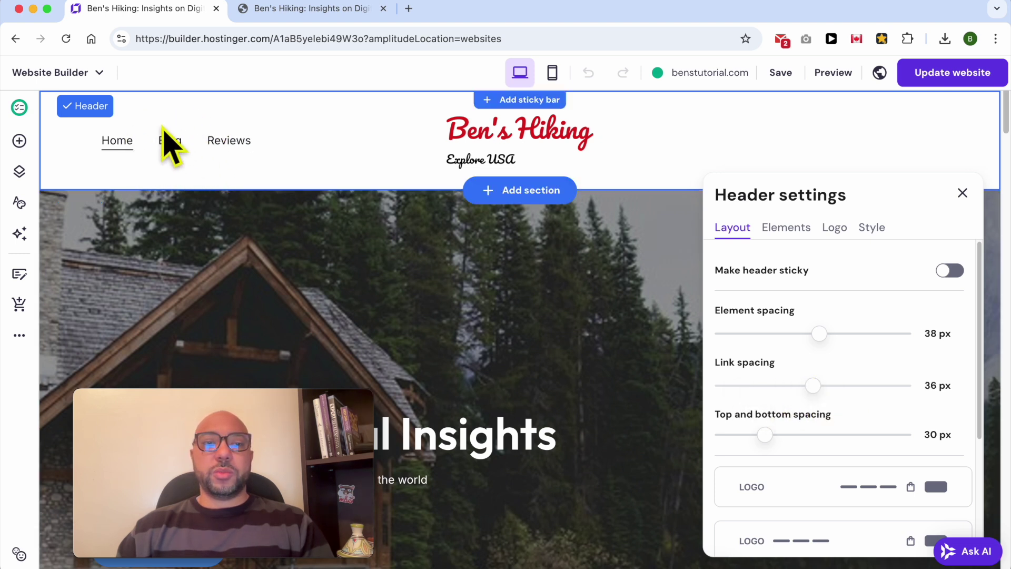
pyautogui.moveTo(805, 384)
pyautogui.mouseDown()
pyautogui.moveTo(756, 406)
pyautogui.moveTo(724, 395)
pyautogui.moveTo(860, 413)
pyautogui.moveTo(743, 399)
pyautogui.moveTo(910, 401)
pyautogui.moveTo(900, 392)
pyautogui.moveTo(795, 402)
pyautogui.moveTo(806, 402)
pyautogui.mouseUp()
pyautogui.moveTo(766, 435); pyautogui.dragTo(741, 449)
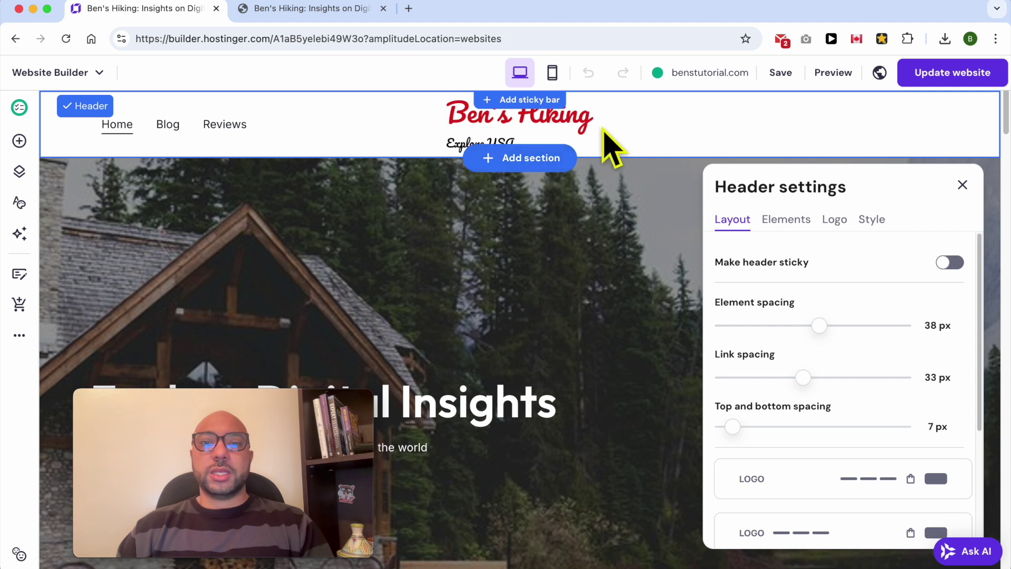
# - Try out the five header layouts, ending on the one with the menu before a centred logo
pyautogui.scroll(-5, 842, 431)
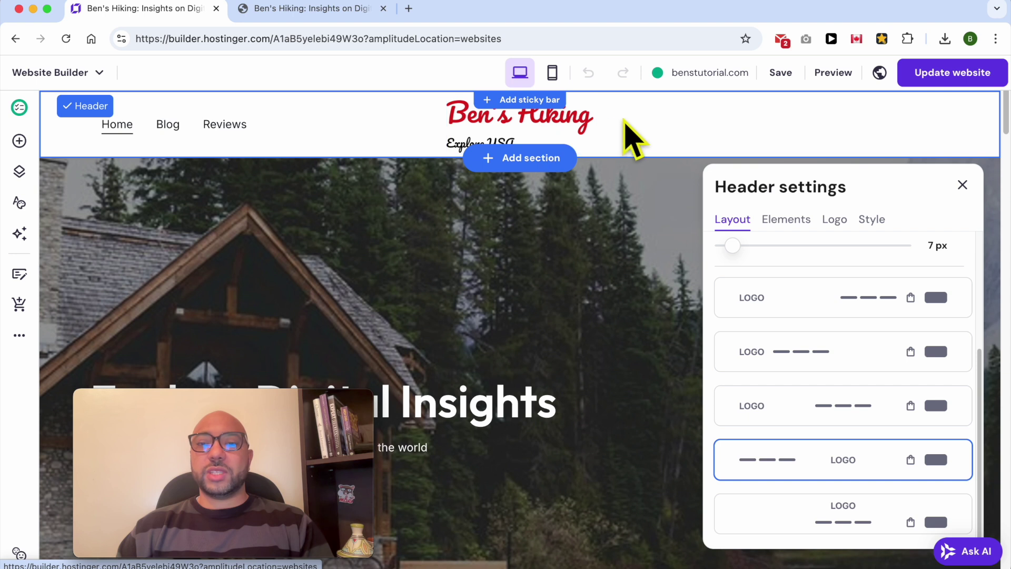
pyautogui.click(809, 297)
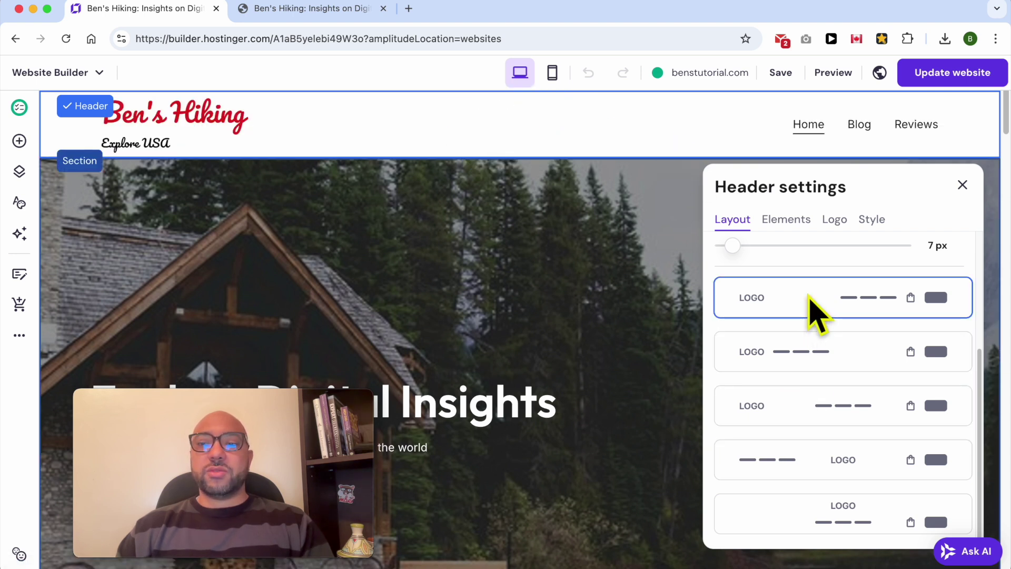
pyautogui.click(818, 350)
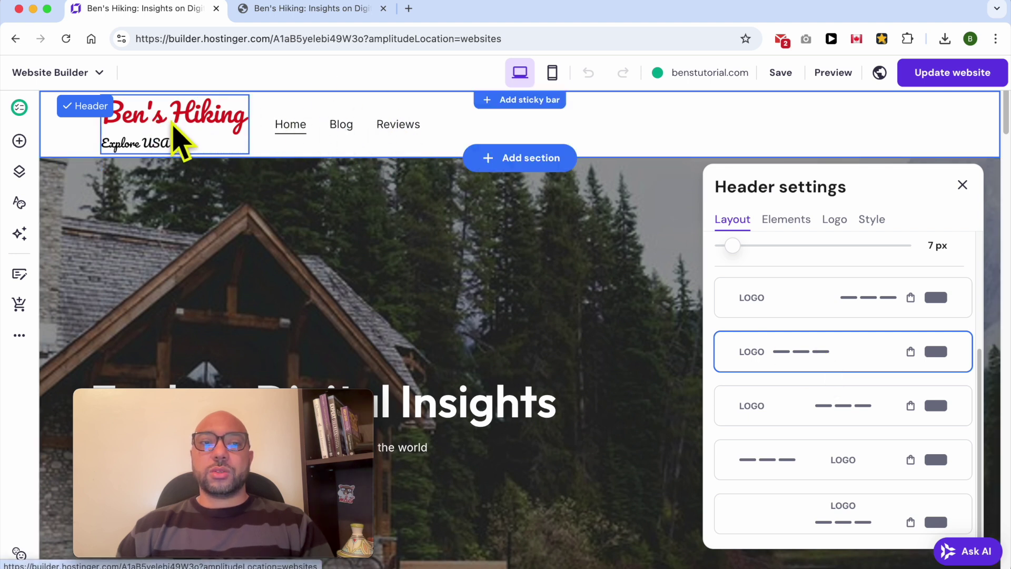
pyautogui.click(793, 416)
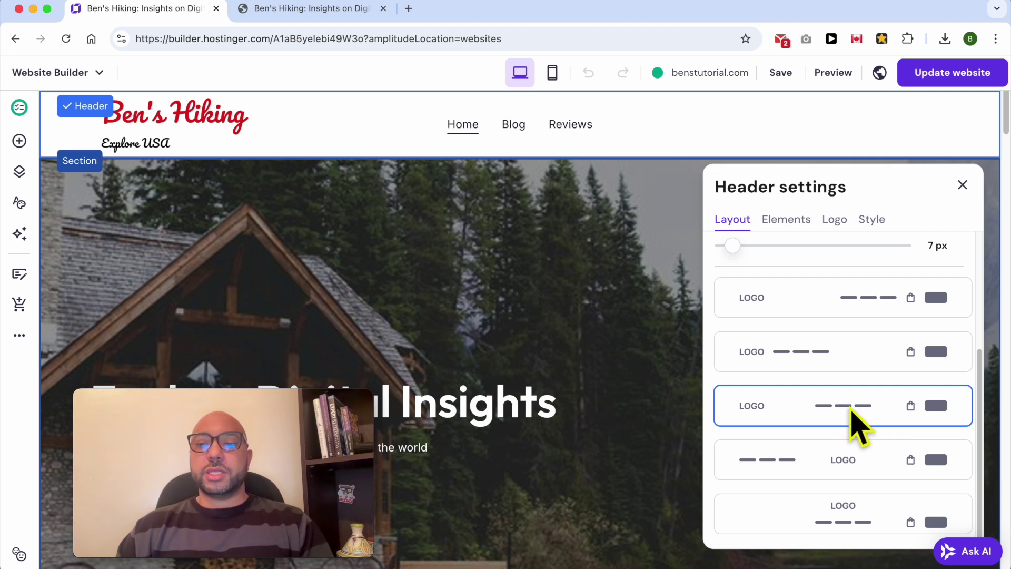
pyautogui.click(854, 457)
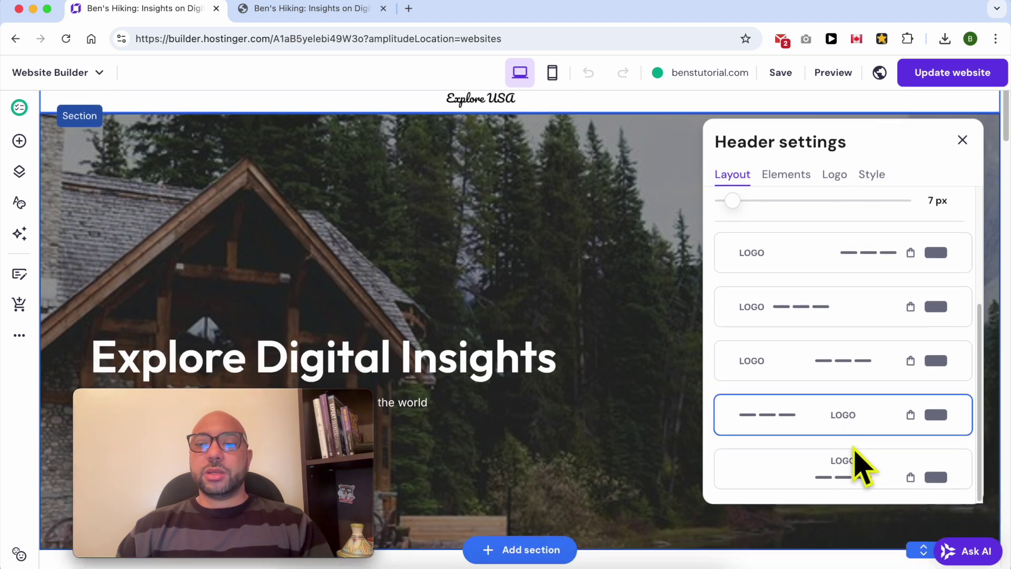
pyautogui.click(848, 466)
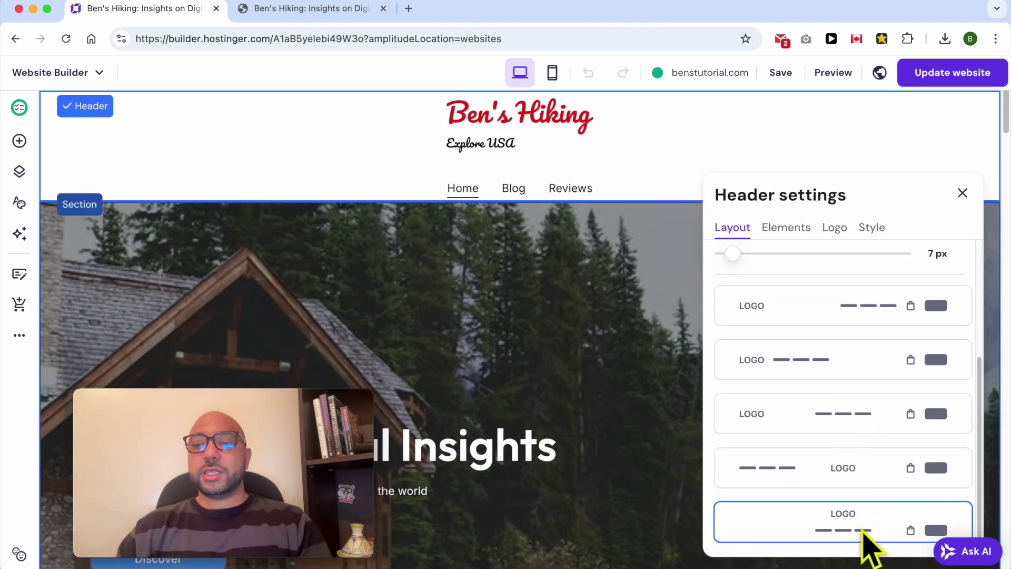
pyautogui.click(837, 311)
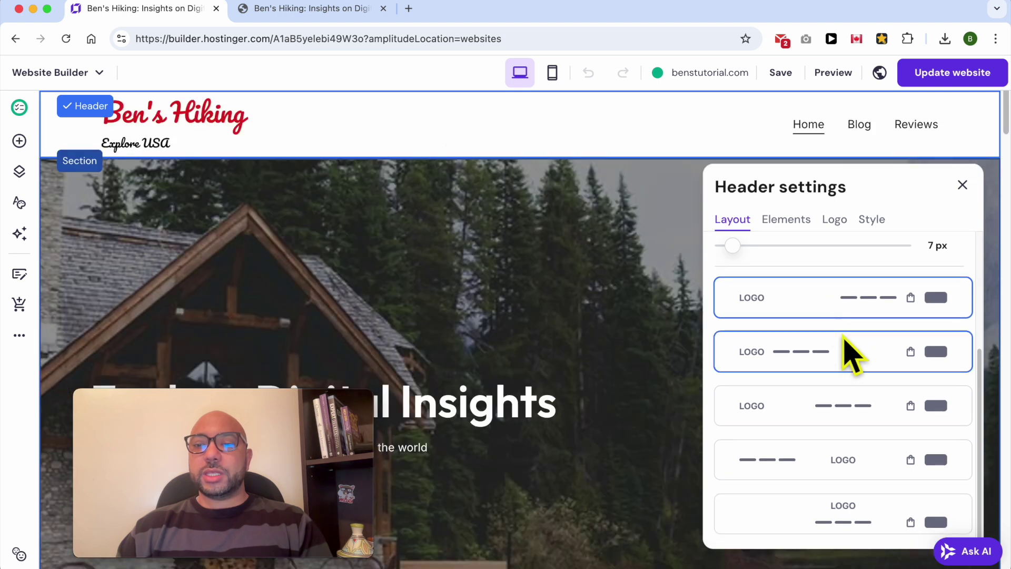
pyautogui.click(846, 406)
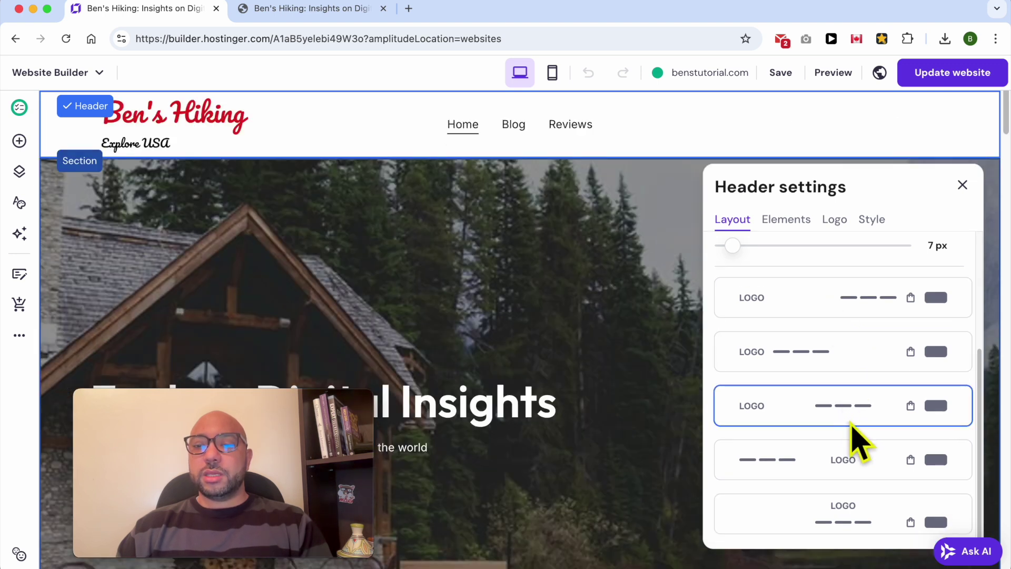
pyautogui.click(849, 485)
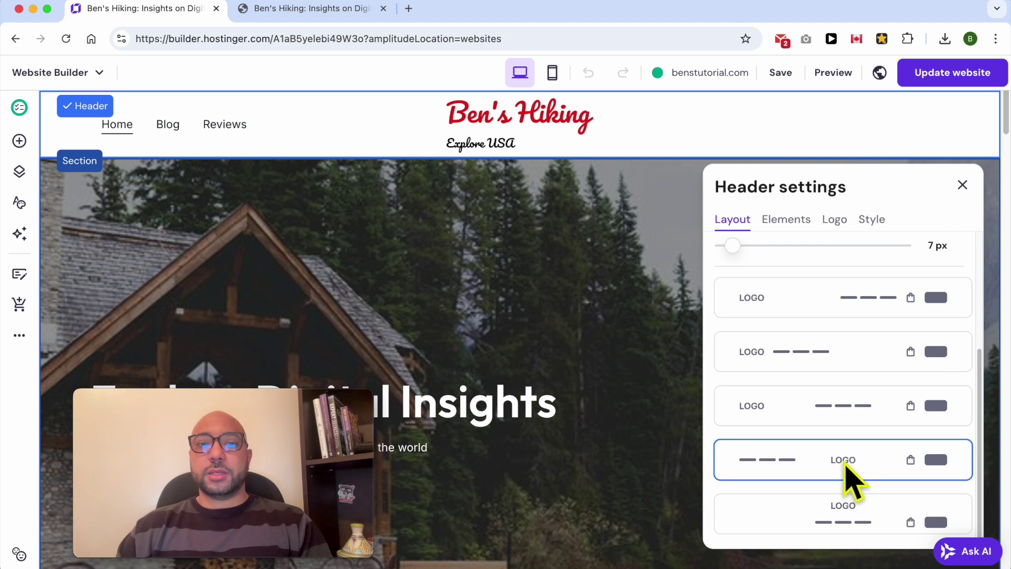
pyautogui.scroll(-10, 877, 422)
pyautogui.scroll(10, 875, 401)
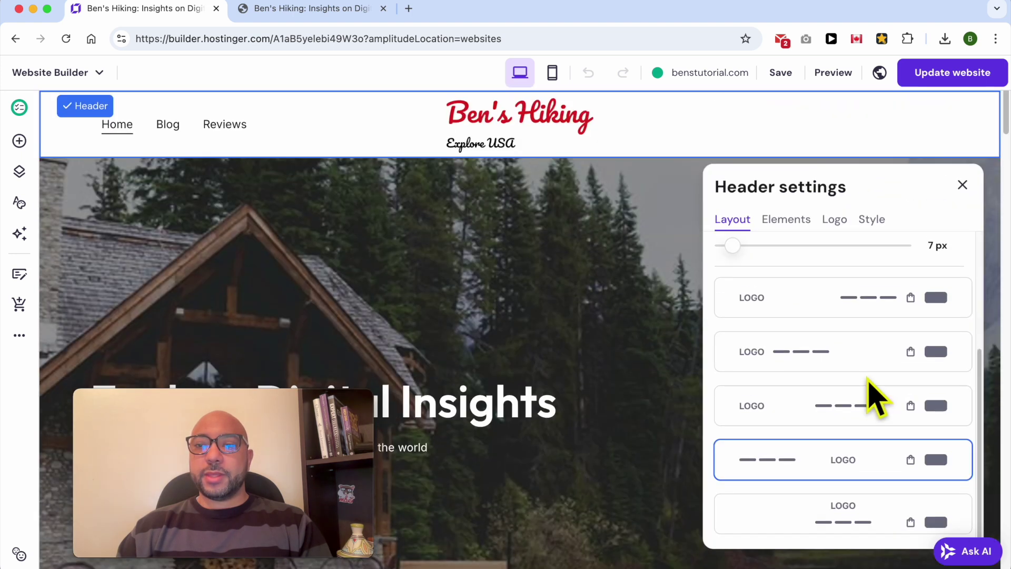
# - Hide the logo through the header's element settings and show it again
pyautogui.scroll(2, 853, 369)
pyautogui.click(798, 221)
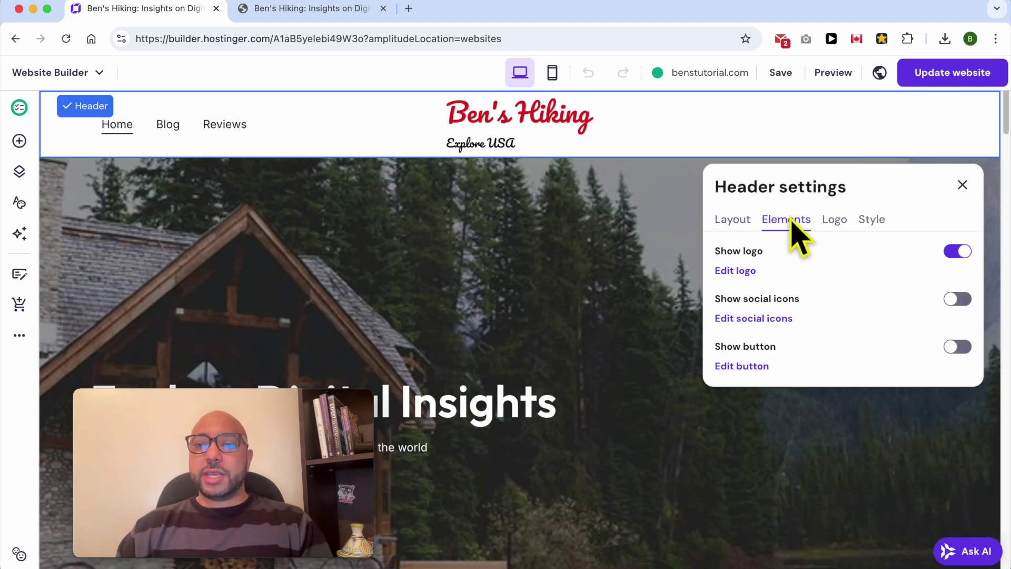
pyautogui.click(956, 253)
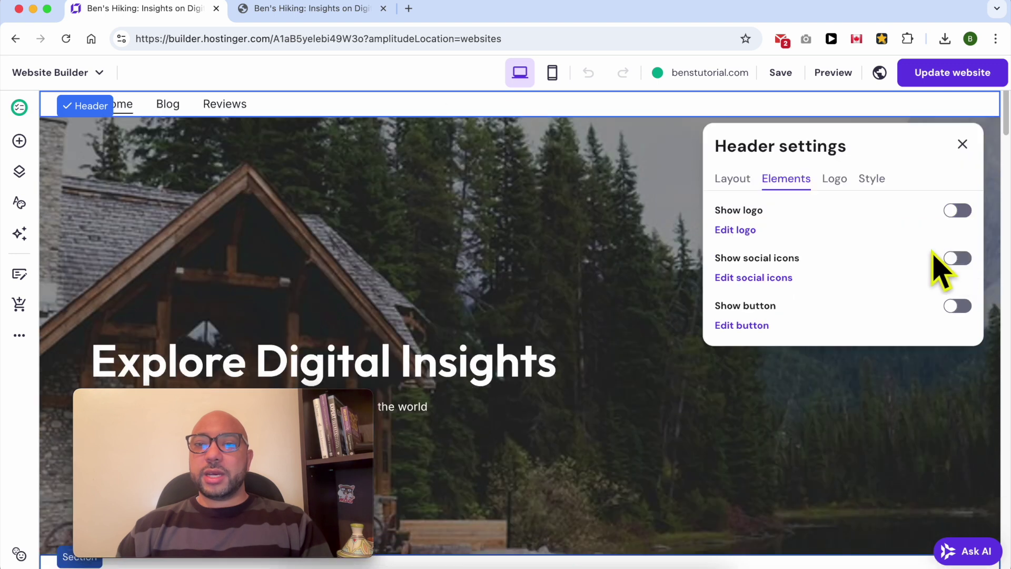
pyautogui.click(965, 211)
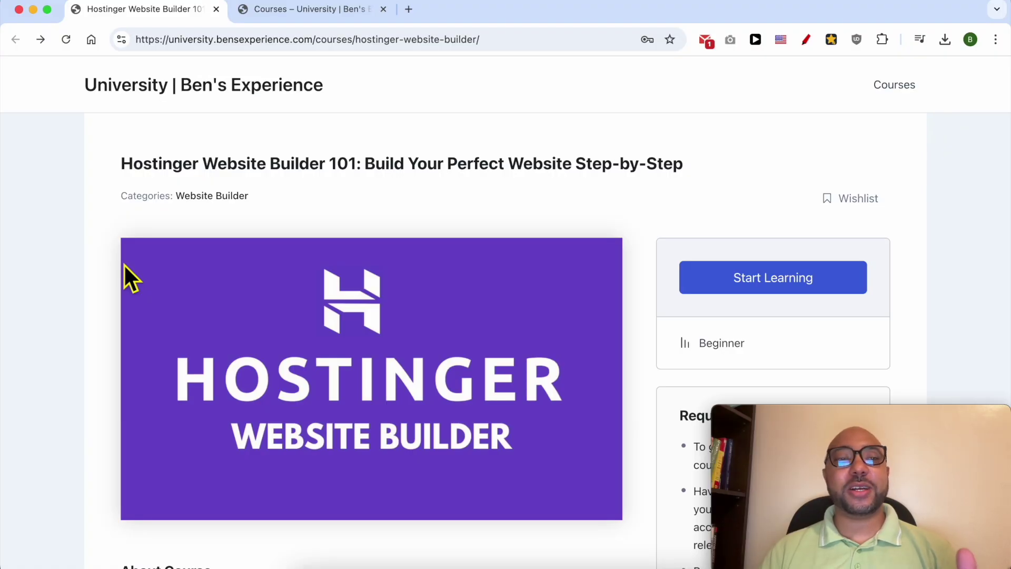
pyautogui.moveTo(123, 168); pyautogui.dragTo(335, 178)
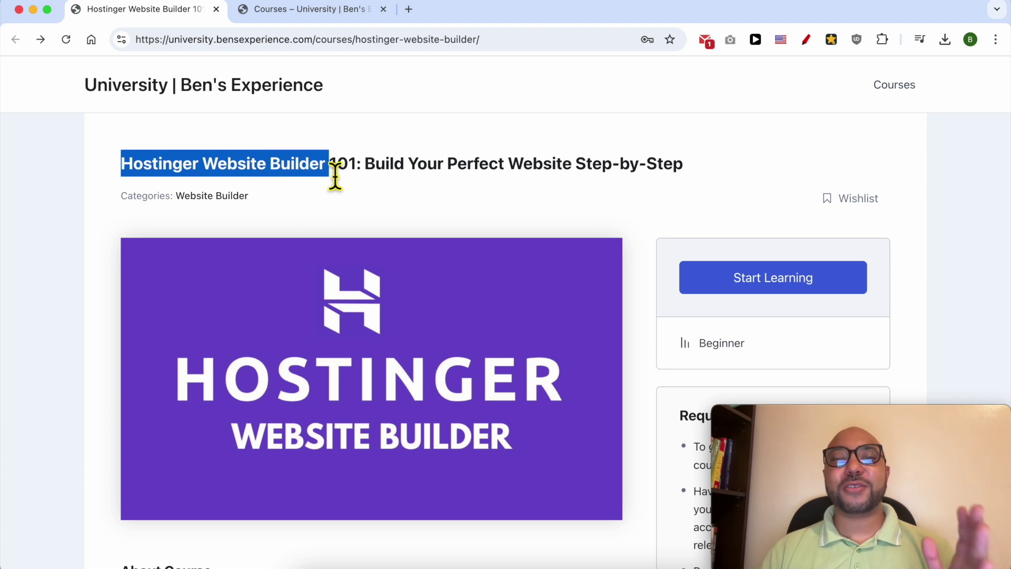
# - Examine the Hostinger Website Builder 101 course description and the lessons under Getting Started and Website Setup and Design
pyautogui.scroll(-5, 328, 192)
pyautogui.scroll(-9, 328, 194)
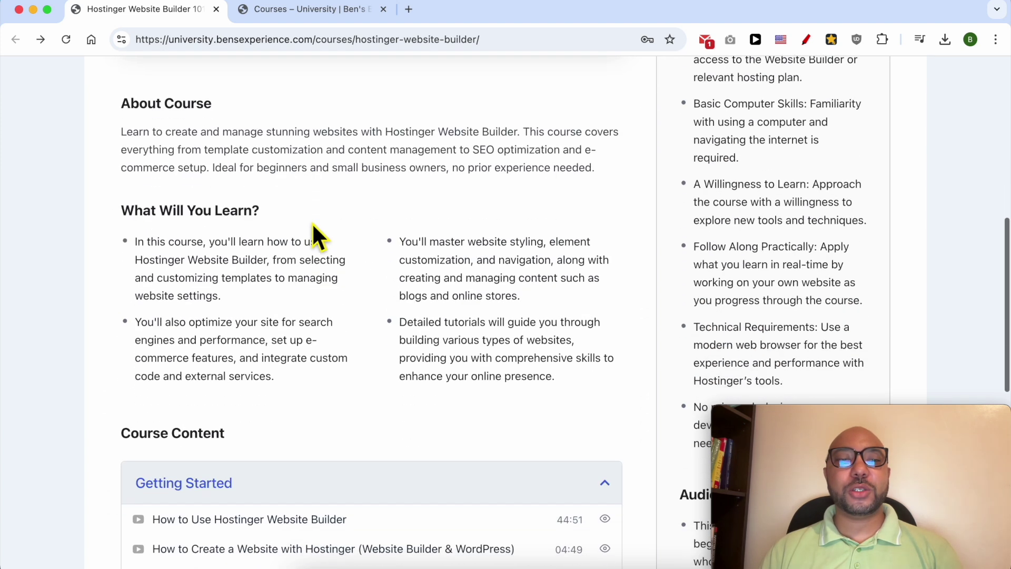
pyautogui.scroll(-3, 229, 311)
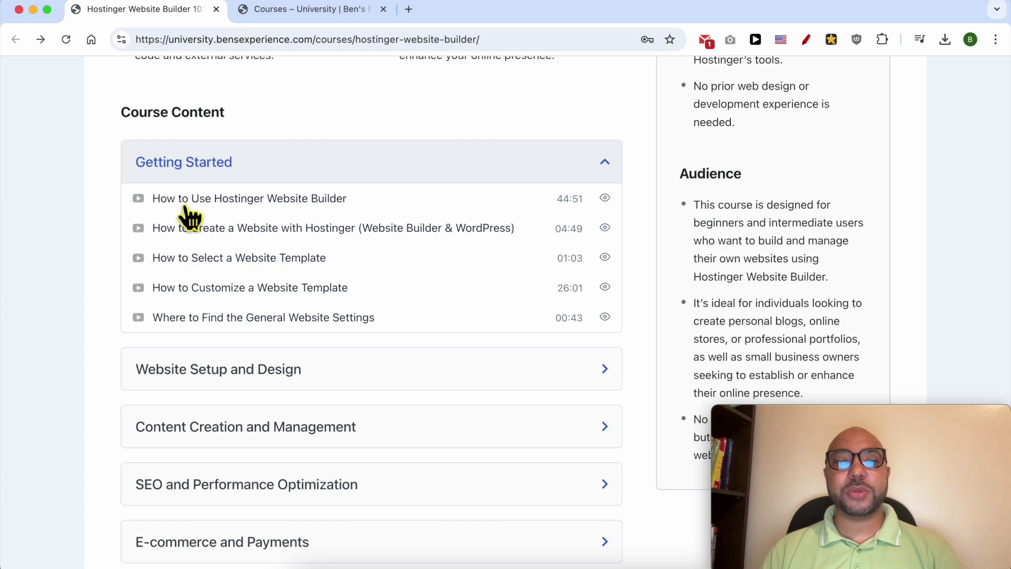
pyautogui.scroll(-3, 201, 295)
pyautogui.click(213, 231)
pyautogui.scroll(-1, 216, 255)
pyautogui.scroll(-5, 217, 260)
pyautogui.scroll(-15, 217, 258)
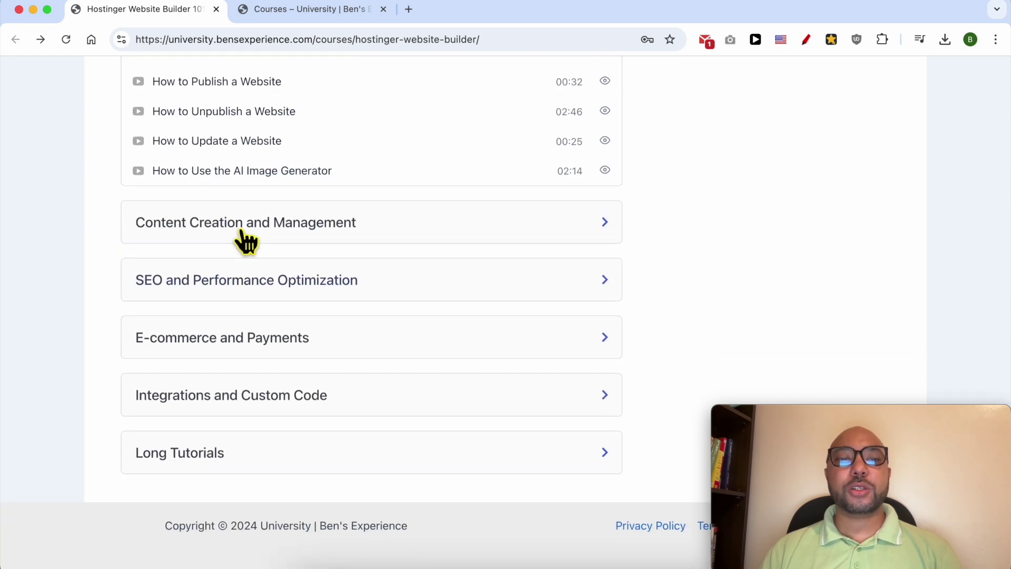
# - Look through the course lessons under Content Creation and Management and SEO and Performance Optimization
pyautogui.click(243, 240)
pyautogui.scroll(-3, 242, 232)
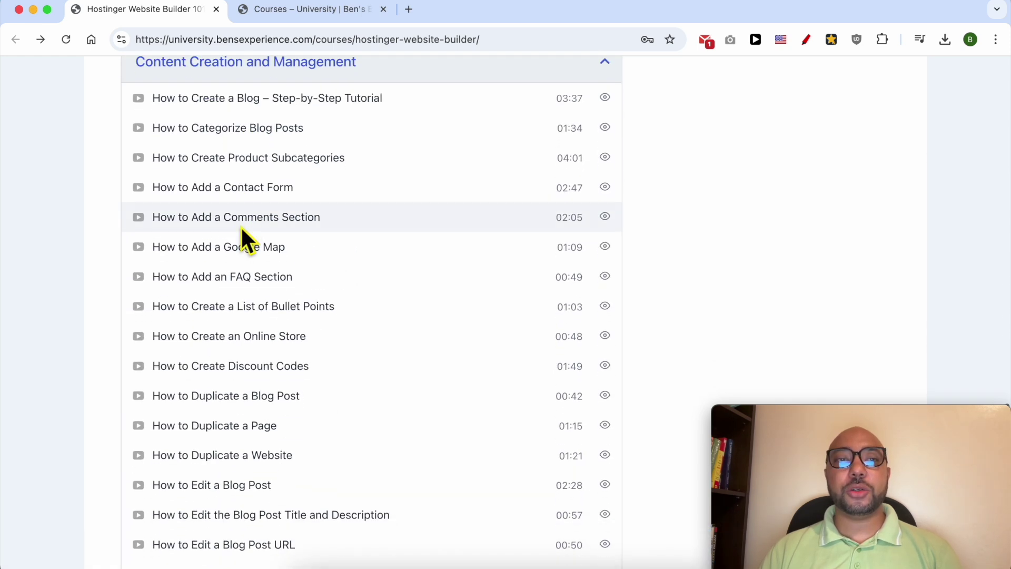
pyautogui.scroll(-8, 242, 234)
pyautogui.click(243, 284)
pyautogui.scroll(-3, 245, 290)
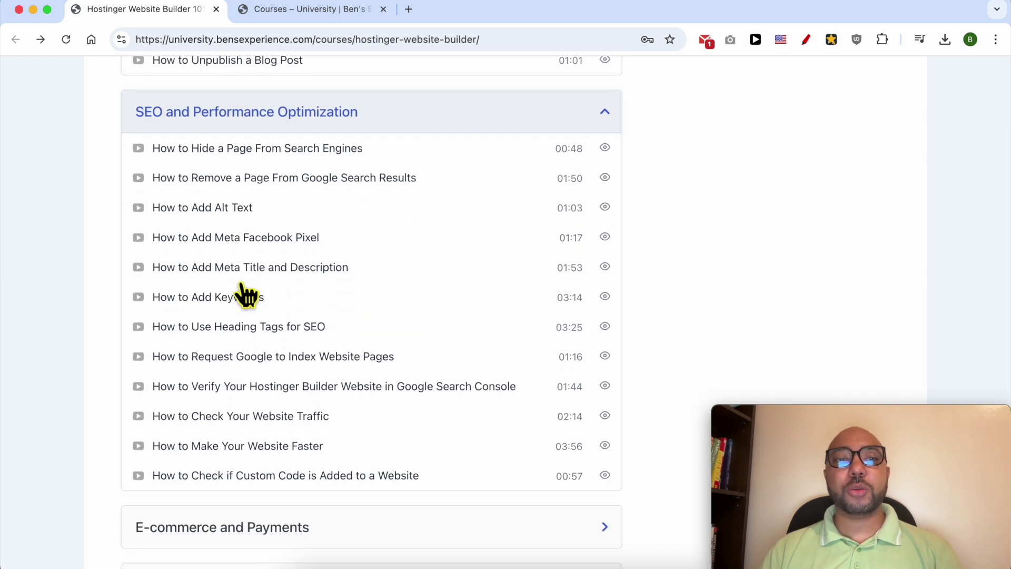
pyautogui.scroll(-3, 243, 291)
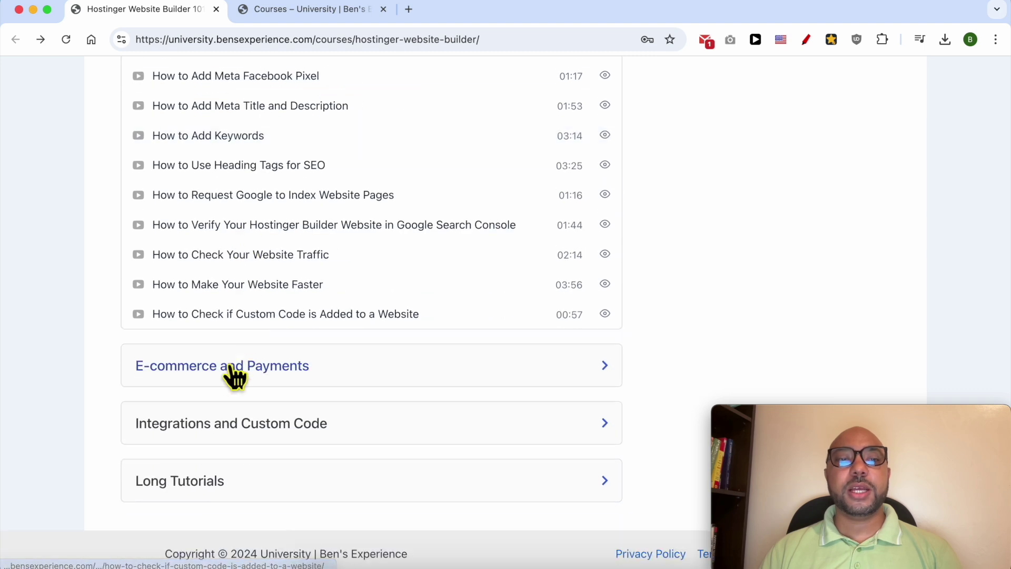
# - Look through the course lessons under E-commerce and Payments and Integrations and Custom Code
pyautogui.click(233, 368)
pyautogui.scroll(-6, 279, 348)
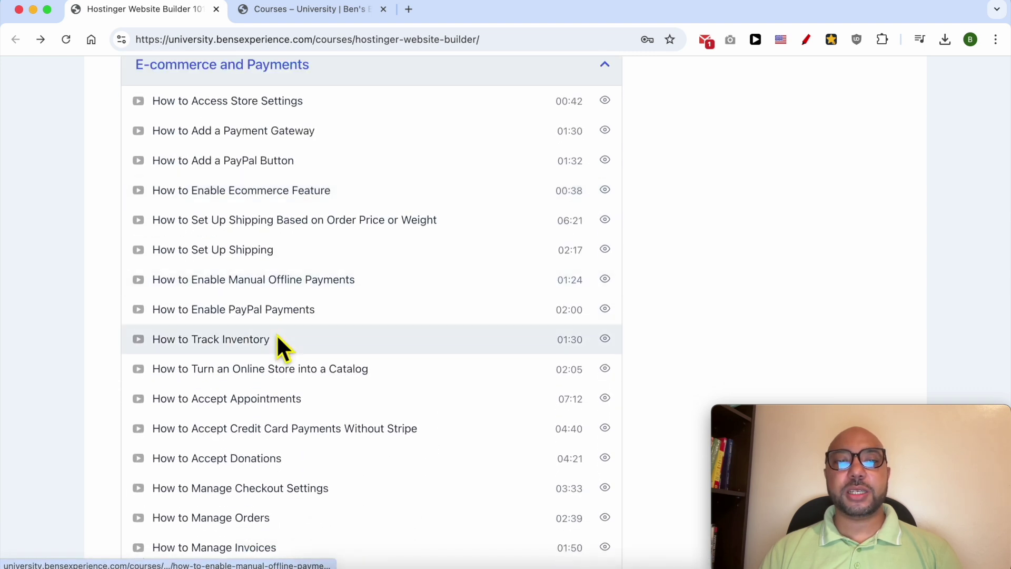
pyautogui.scroll(-8, 279, 345)
pyautogui.scroll(-1, 274, 369)
pyautogui.click(267, 391)
pyautogui.scroll(-4, 266, 385)
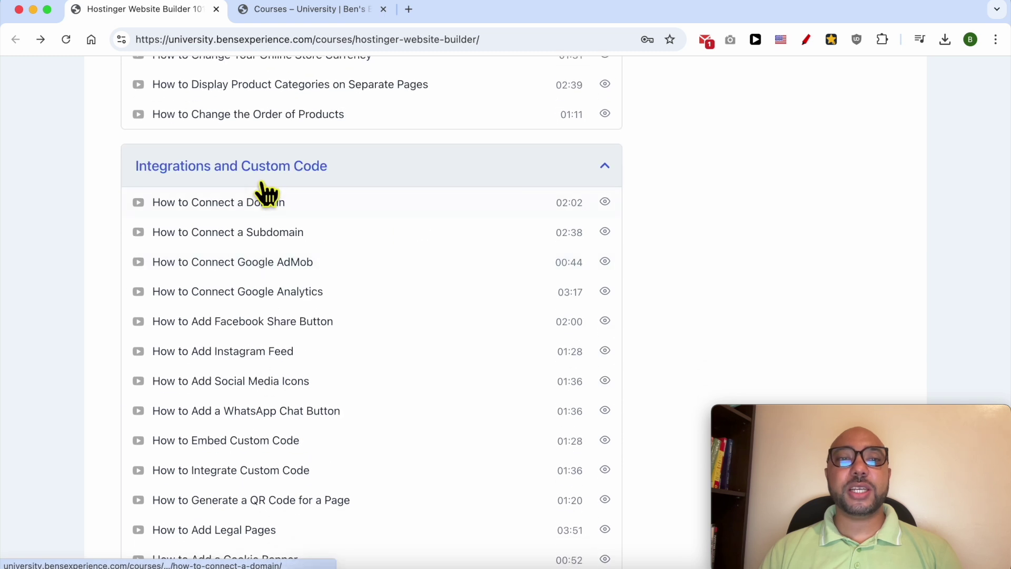
pyautogui.scroll(-5, 266, 195)
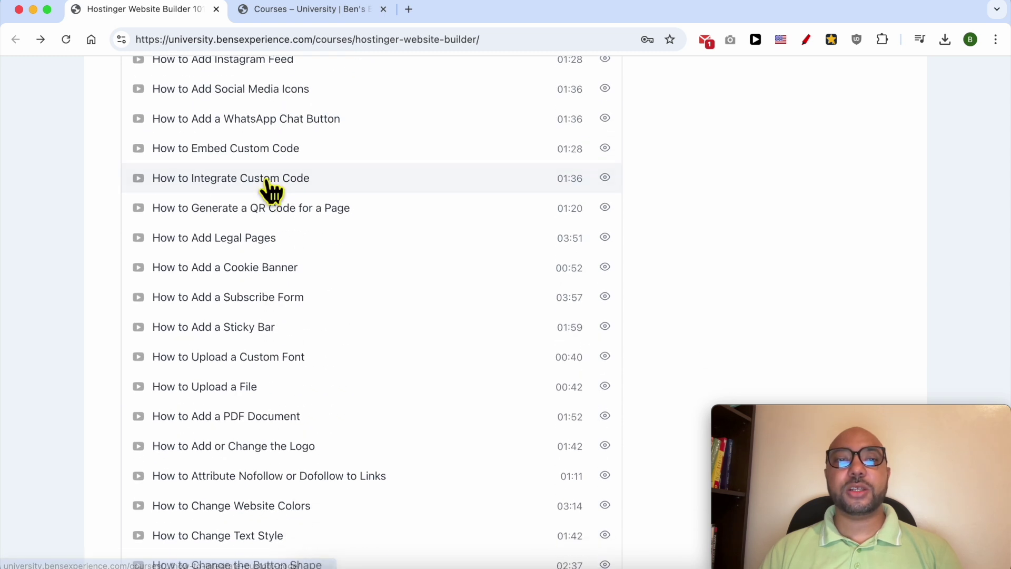
pyautogui.scroll(-5, 270, 190)
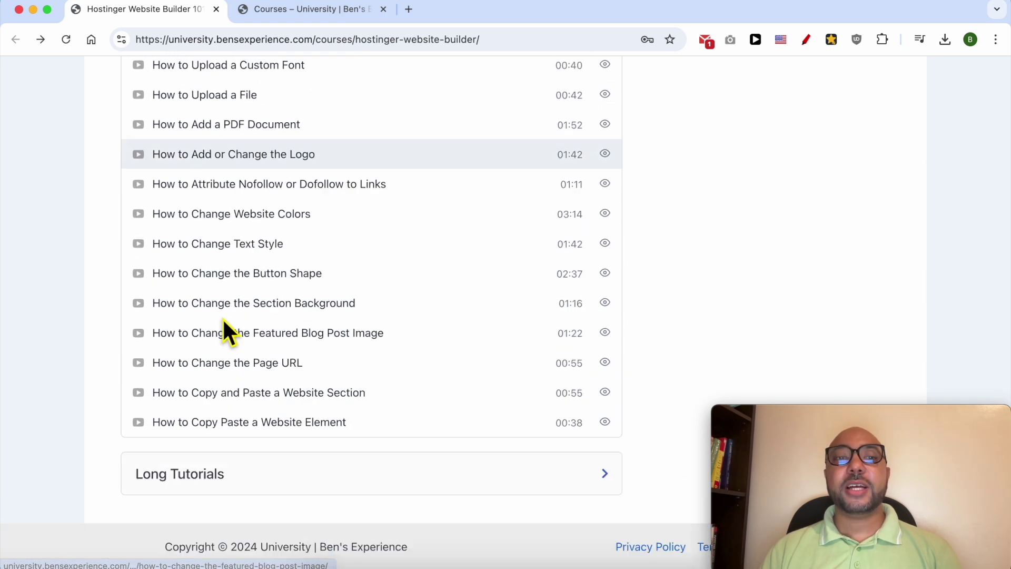
# - View the Long Tutorials lessons and go back up through the course content list
pyautogui.click(220, 429)
pyautogui.scroll(-4, 247, 389)
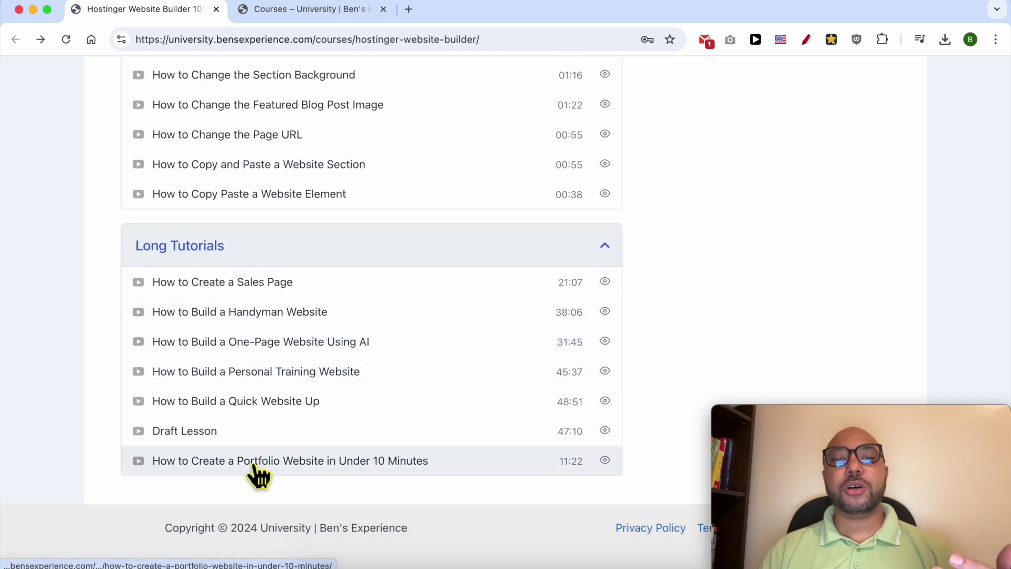
pyautogui.click(322, 463)
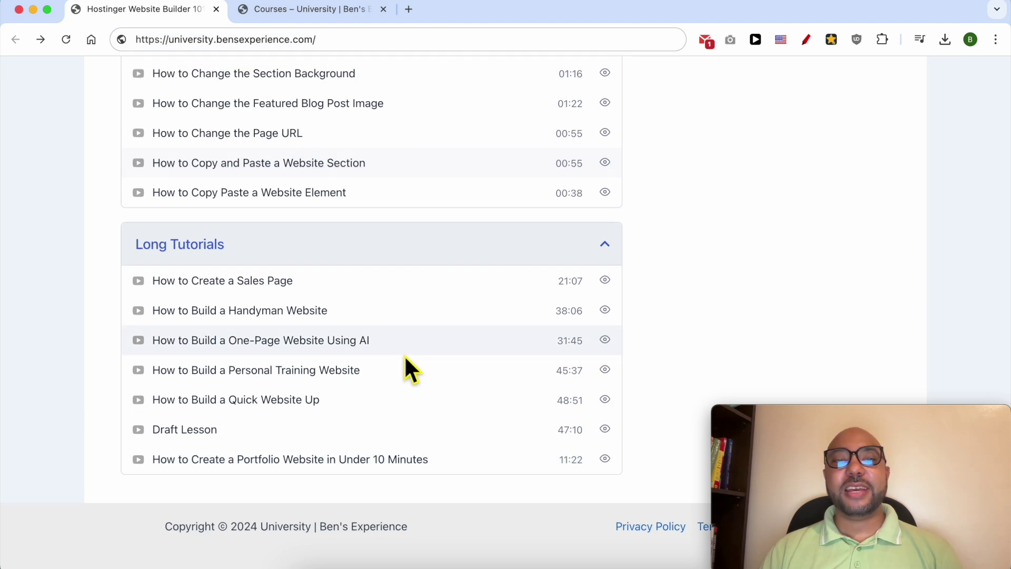
pyautogui.scroll(20, 403, 355)
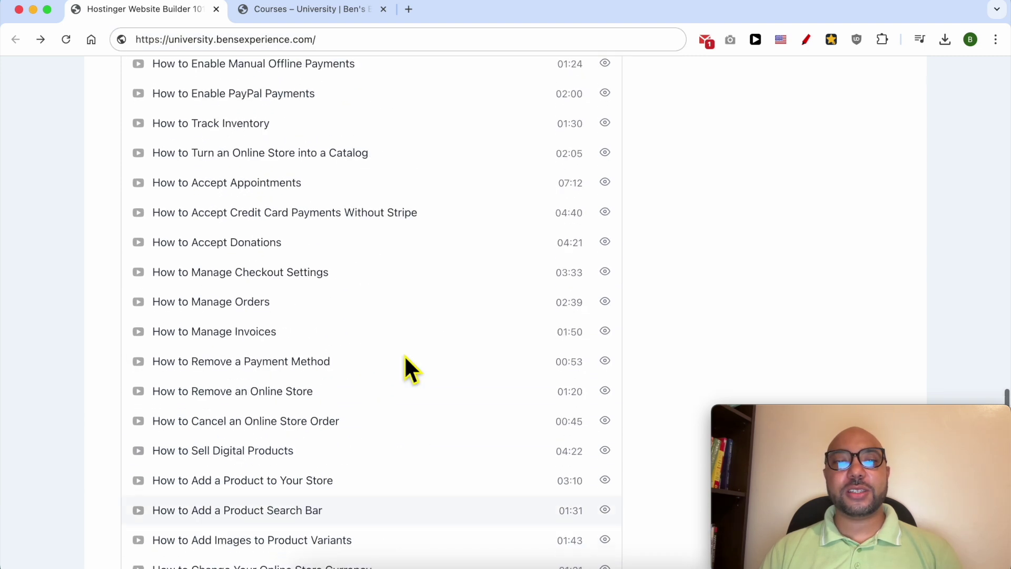
# - Browse the full course catalogue on university.bensexperience.com and highlight the site's address
pyautogui.click(317, 13)
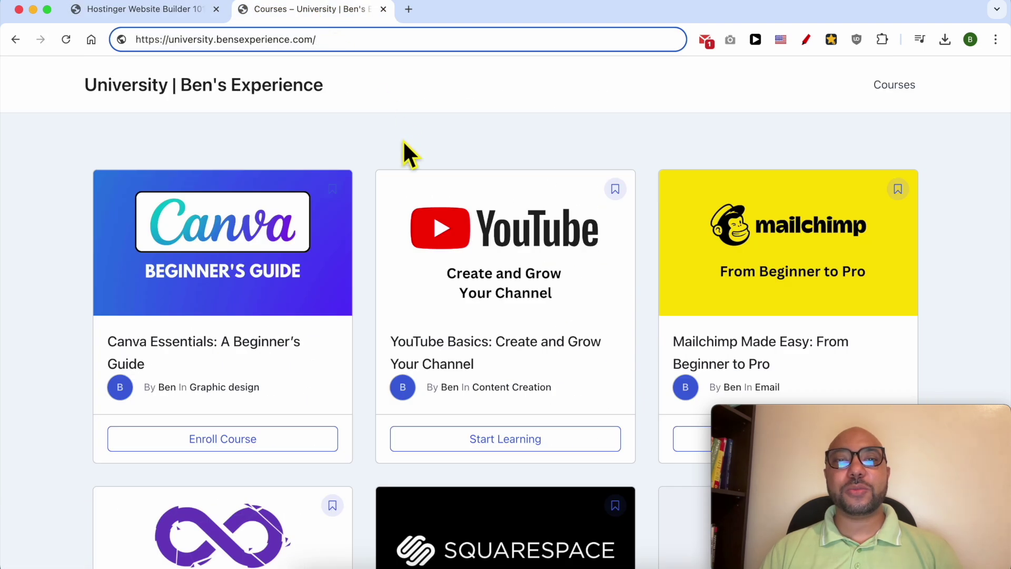
pyautogui.scroll(-10, 363, 146)
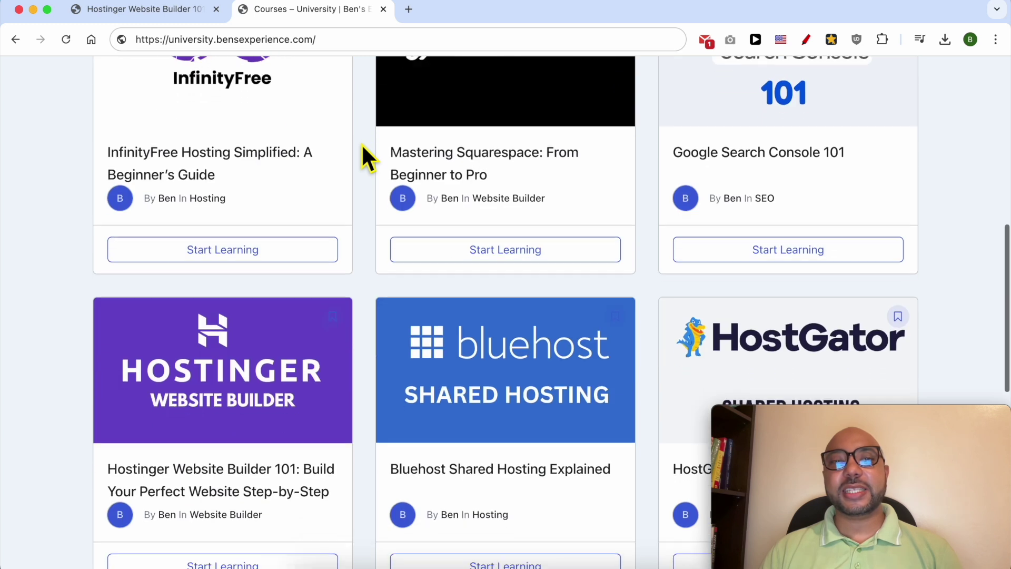
pyautogui.scroll(-8, 363, 149)
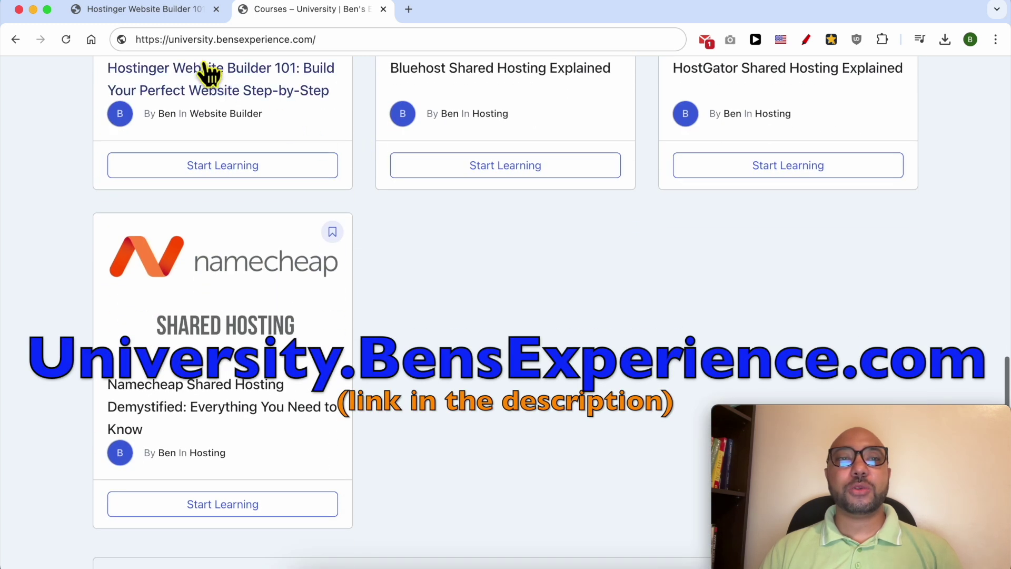
pyautogui.moveTo(169, 40); pyautogui.dragTo(350, 46)
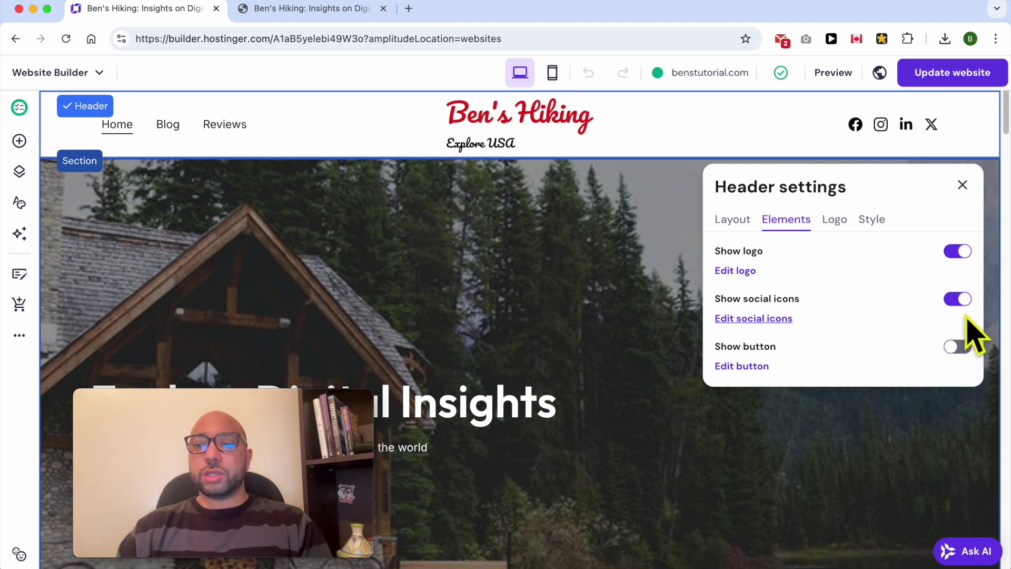
# - In the builder's header element settings, show the button and hide the social icons
pyautogui.click(967, 348)
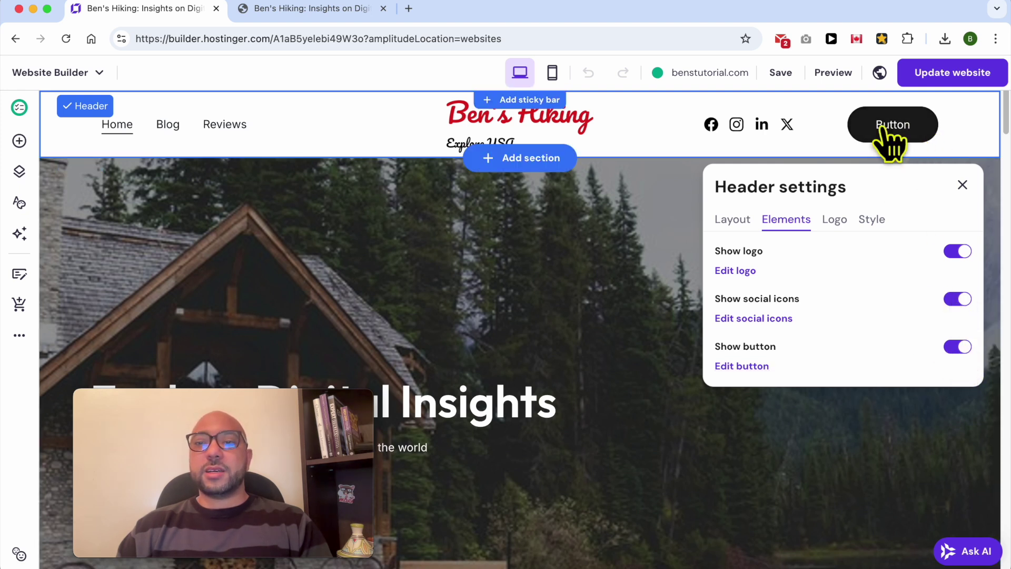
pyautogui.click(958, 299)
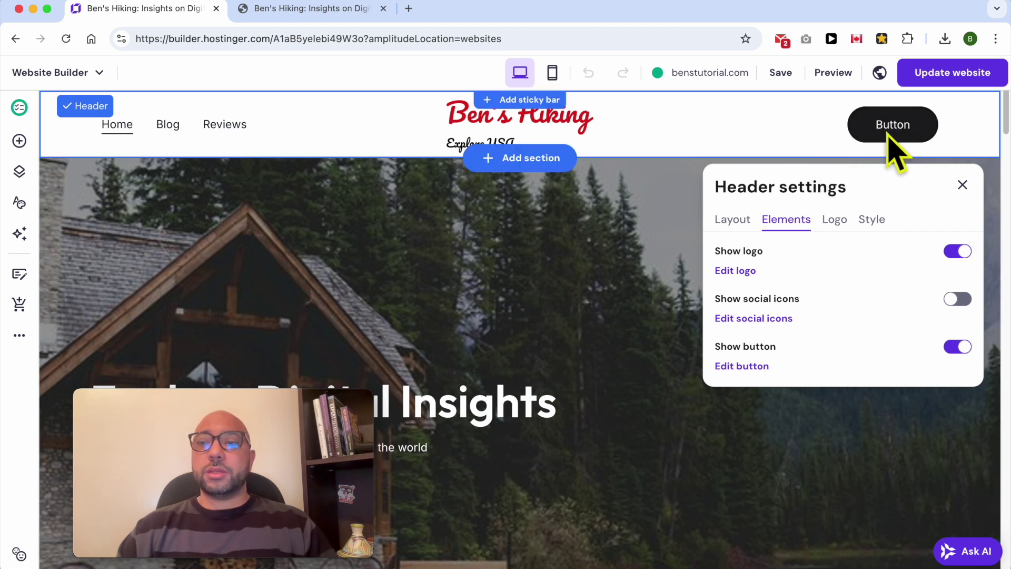
# - Open the media library from the header's logo settings for replacing the logo image
pyautogui.click(835, 220)
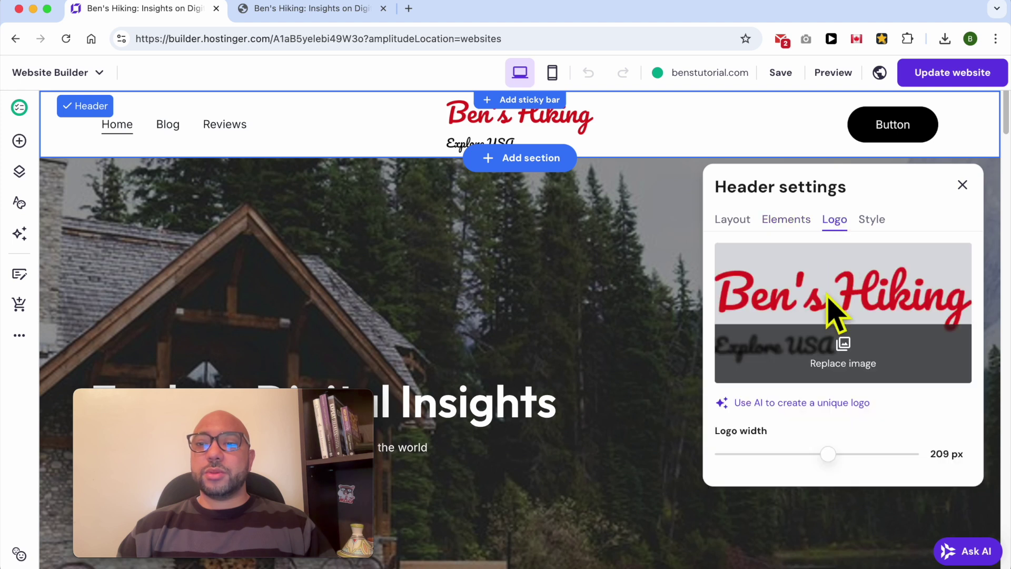
pyautogui.click(842, 358)
pyautogui.click(905, 102)
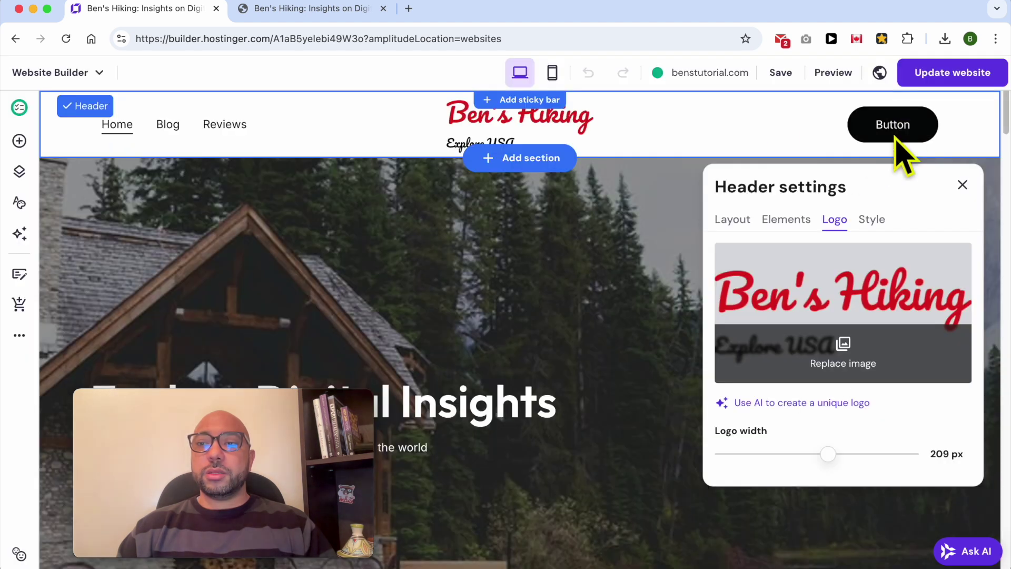
pyautogui.click(858, 363)
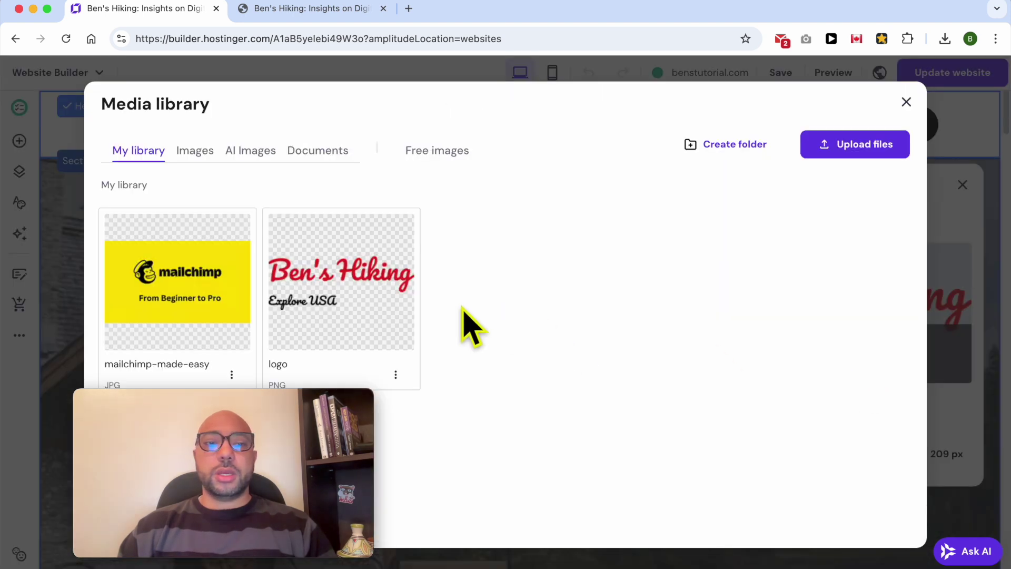
pyautogui.moveTo(177, 280)
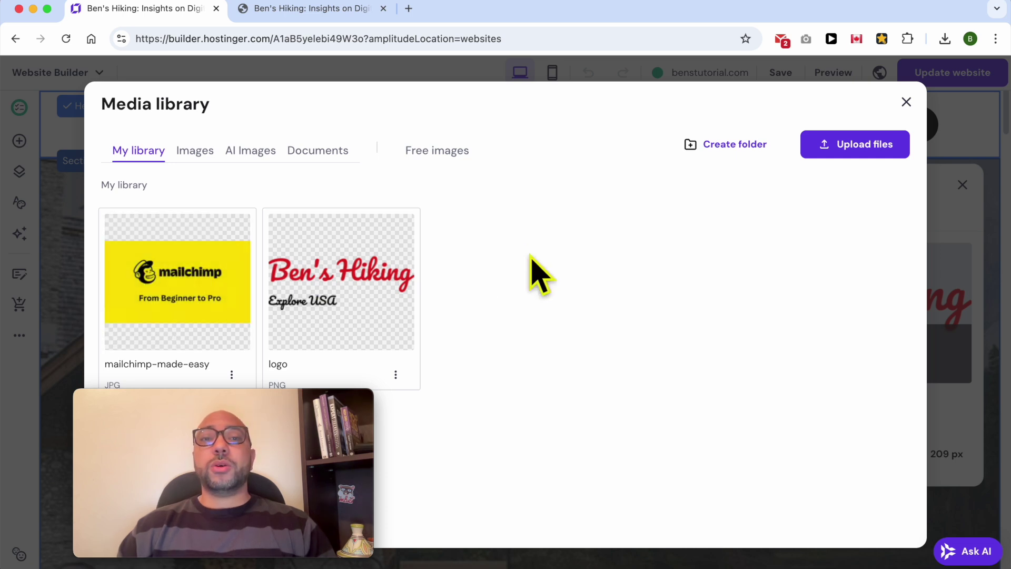
pyautogui.click(853, 146)
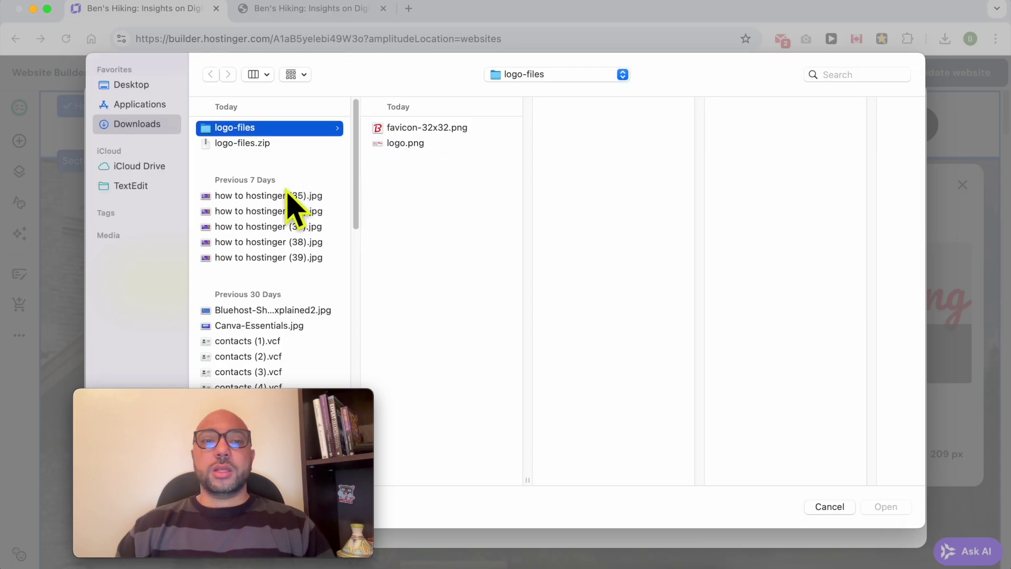
pyautogui.click(285, 195)
pyautogui.click(285, 226)
pyautogui.click(285, 242)
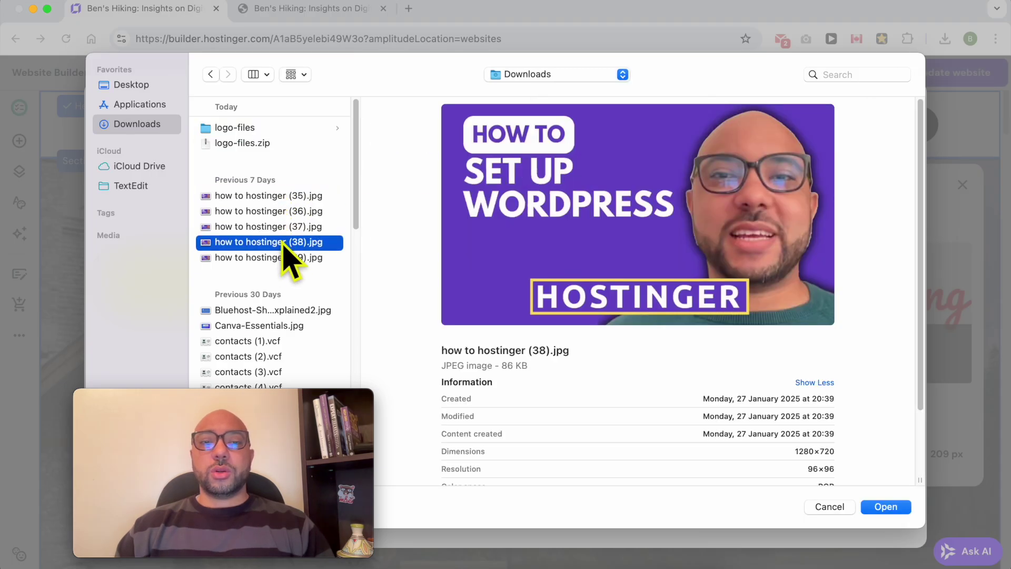
pyautogui.click(287, 258)
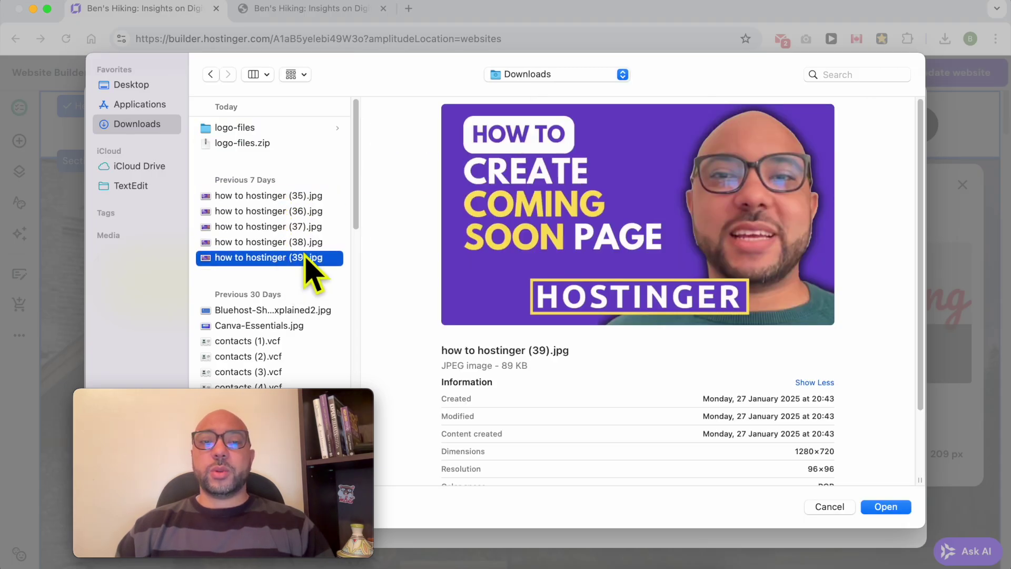
pyautogui.click(836, 510)
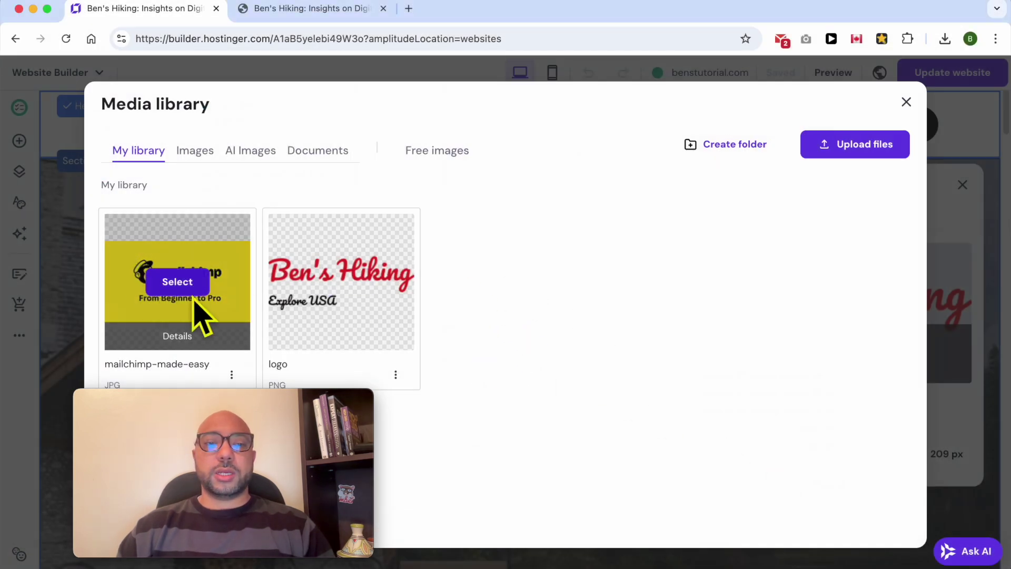
# - Replace the header logo with the mailchimp-made-easy image and set the logo width to 134 px
pyautogui.click(185, 282)
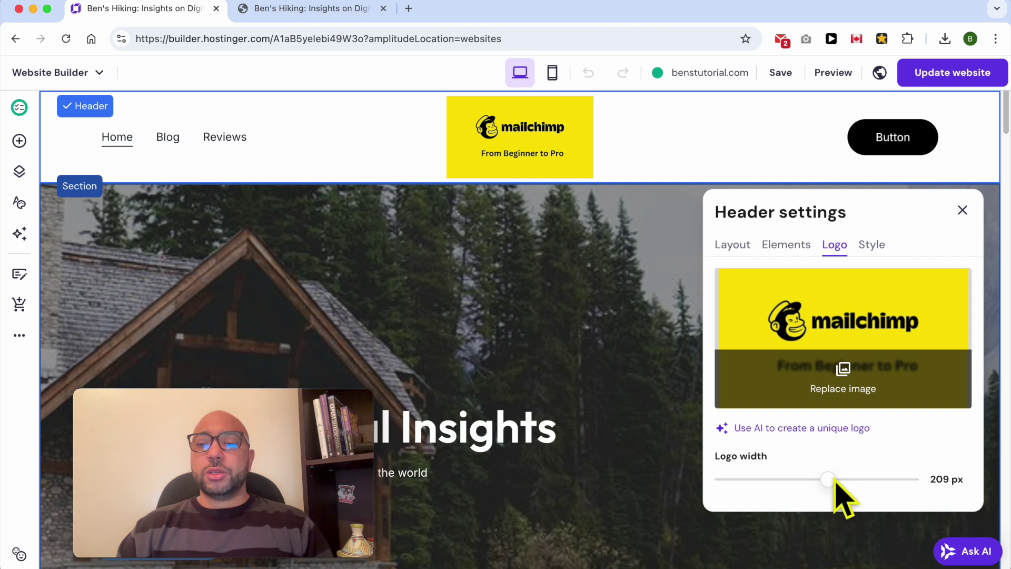
pyautogui.moveTo(829, 476); pyautogui.dragTo(784, 463)
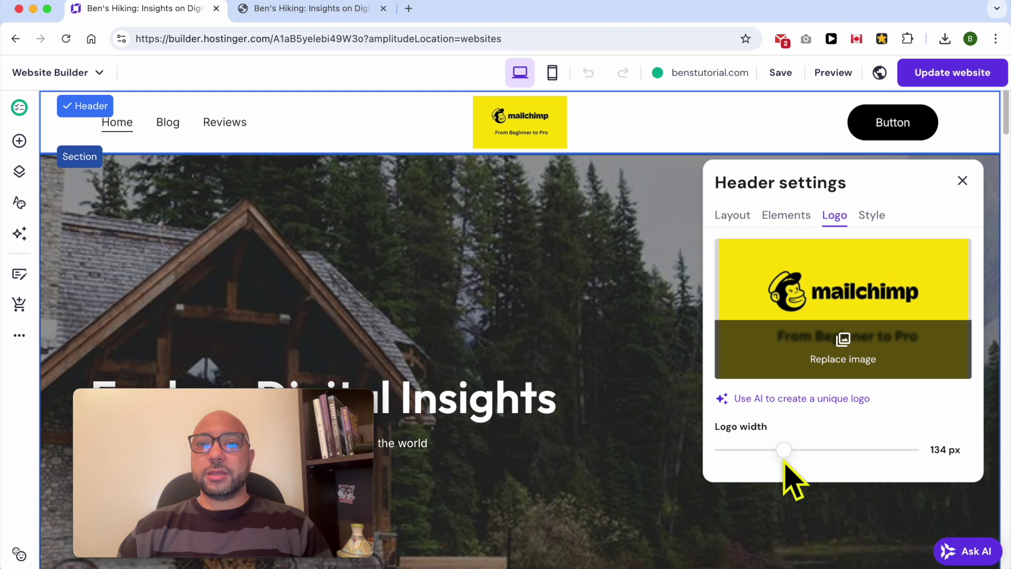
# - Open the header's style settings and choose Header as the element to style
pyautogui.click(871, 217)
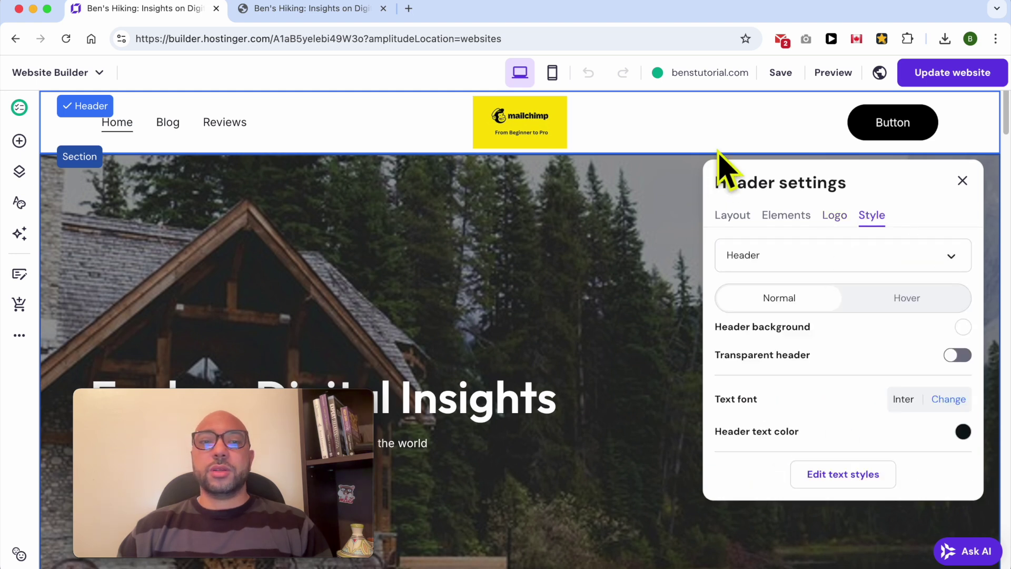
pyautogui.click(856, 258)
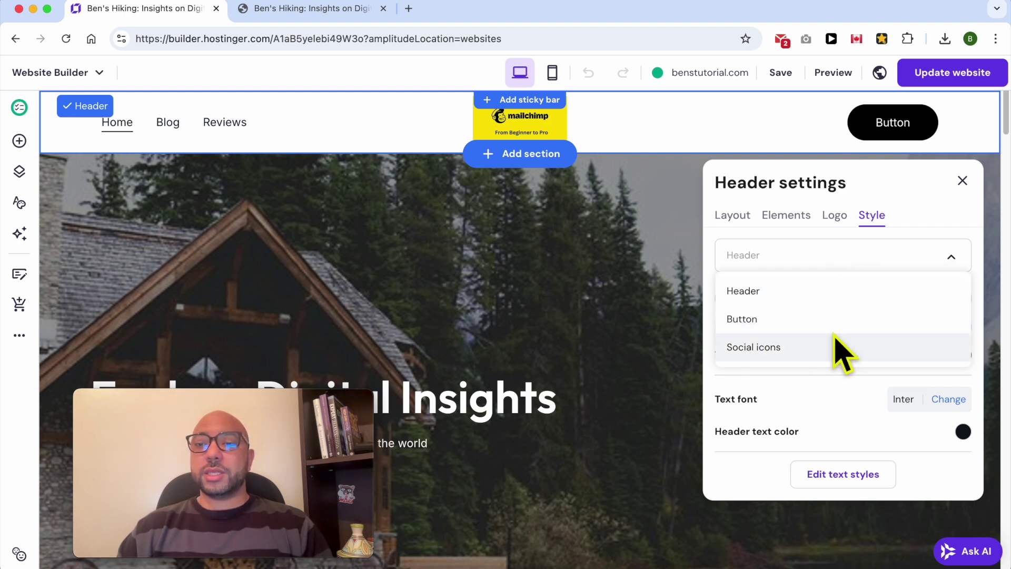
pyautogui.click(806, 295)
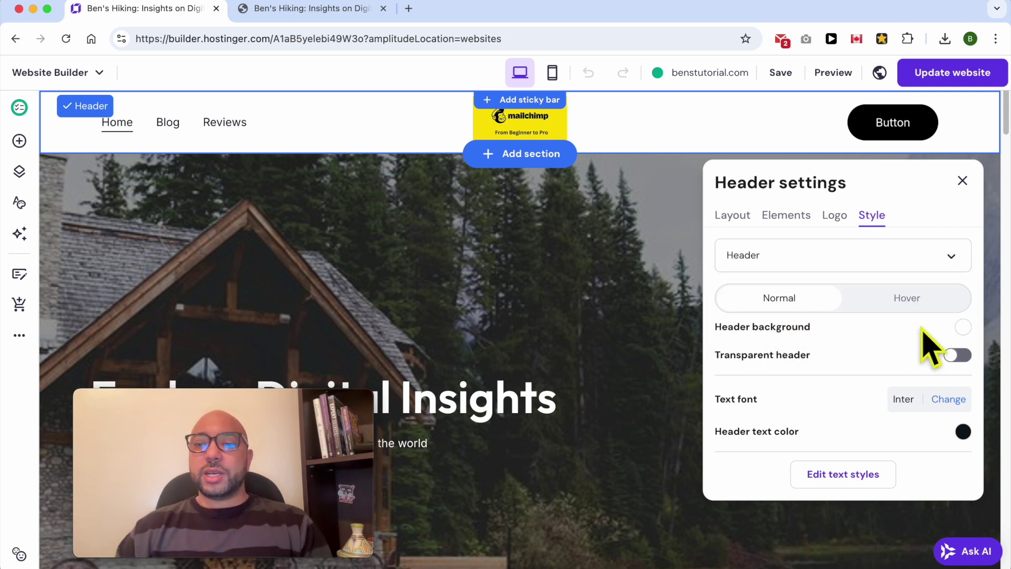
# - Try other header background colours, including blue #4a90e2, and return the background to white #ffffff
pyautogui.click(963, 328)
pyautogui.moveTo(680, 346); pyautogui.dragTo(576, 361)
pyautogui.click(641, 353)
pyautogui.click(593, 287)
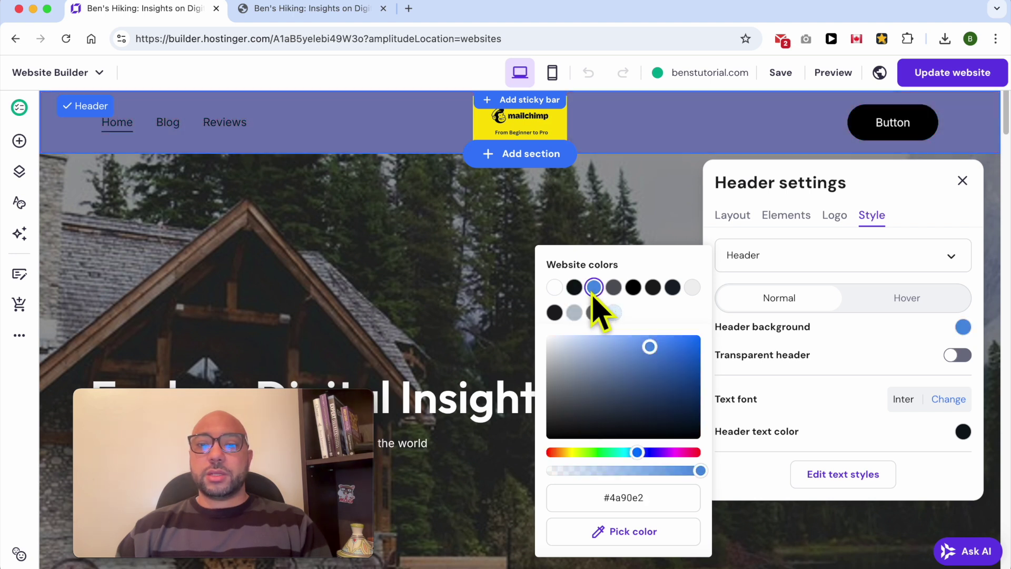
pyautogui.click(554, 287)
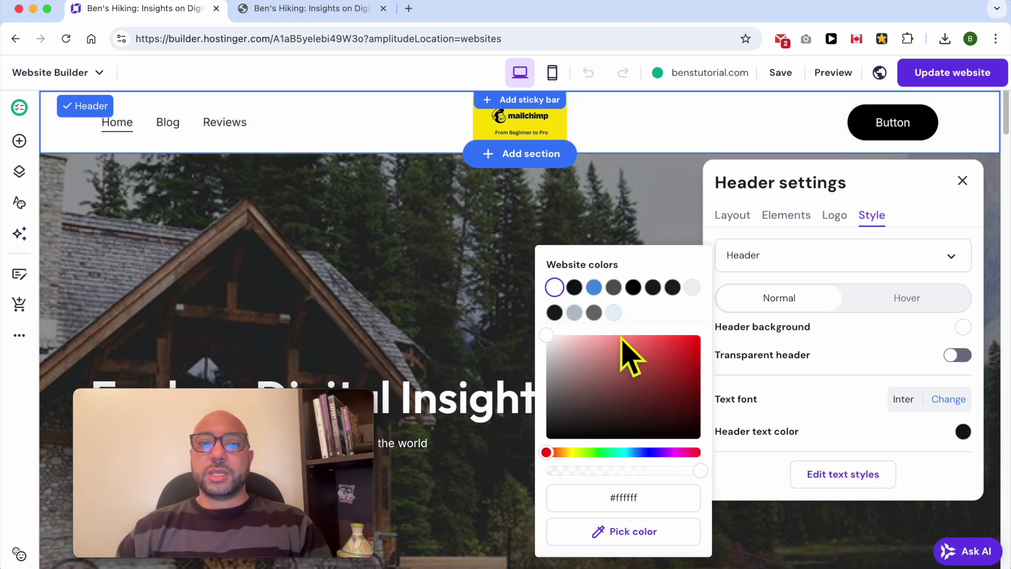
pyautogui.click(871, 337)
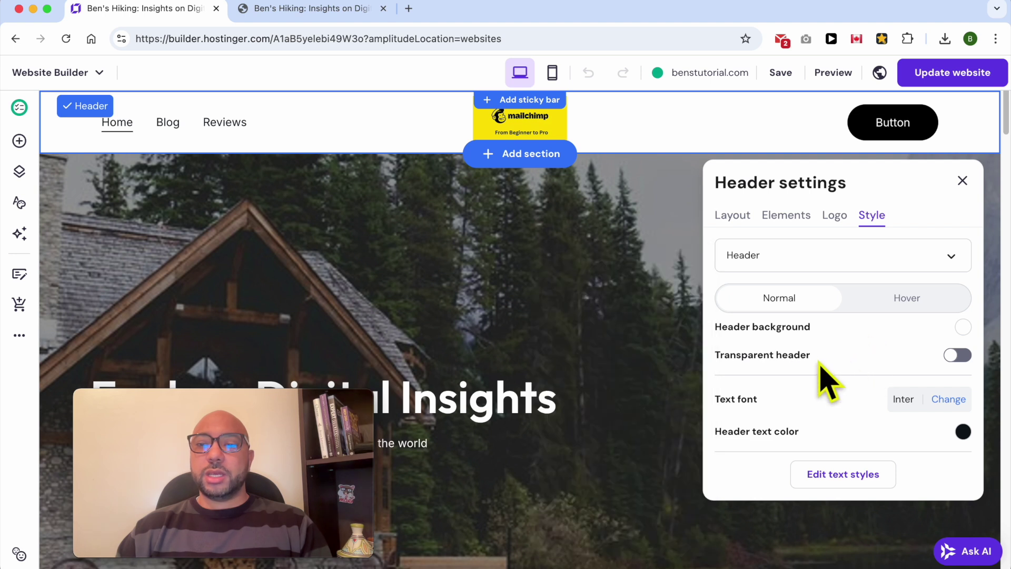
# - Try the transparent header option and switch it back off
pyautogui.click(958, 356)
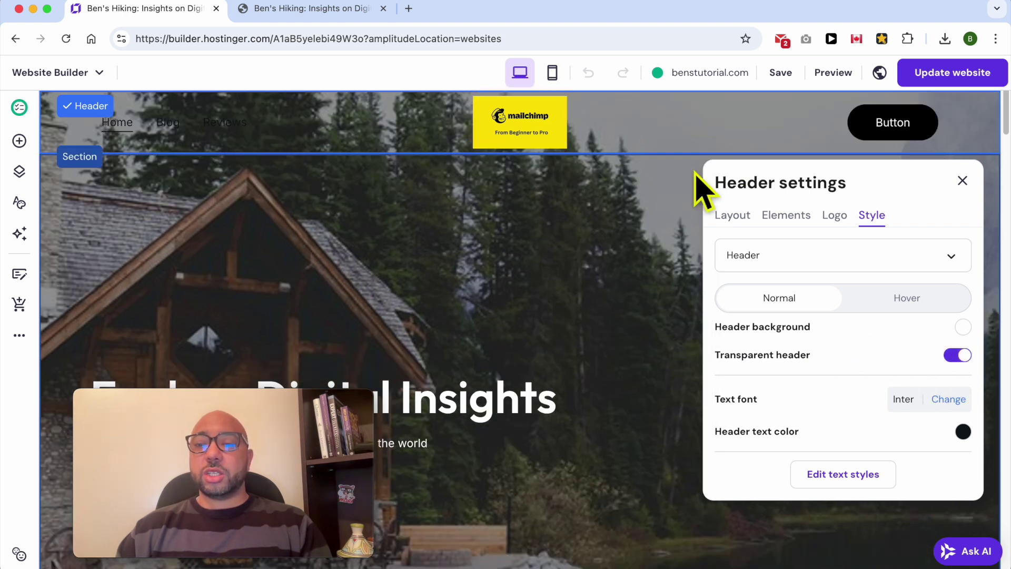
pyautogui.scroll(-4, 616, 239)
pyautogui.scroll(4, 616, 240)
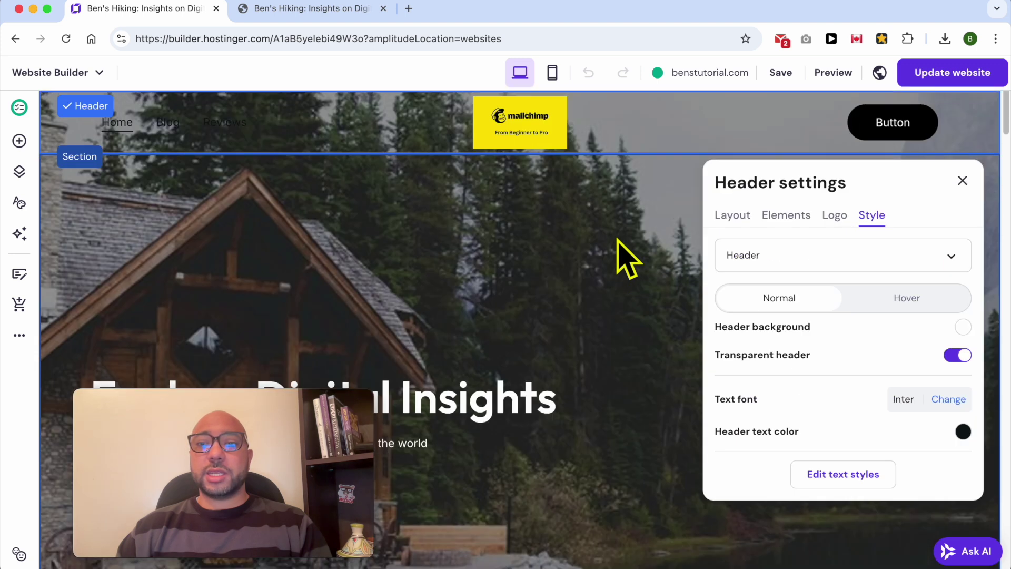
pyautogui.click(958, 355)
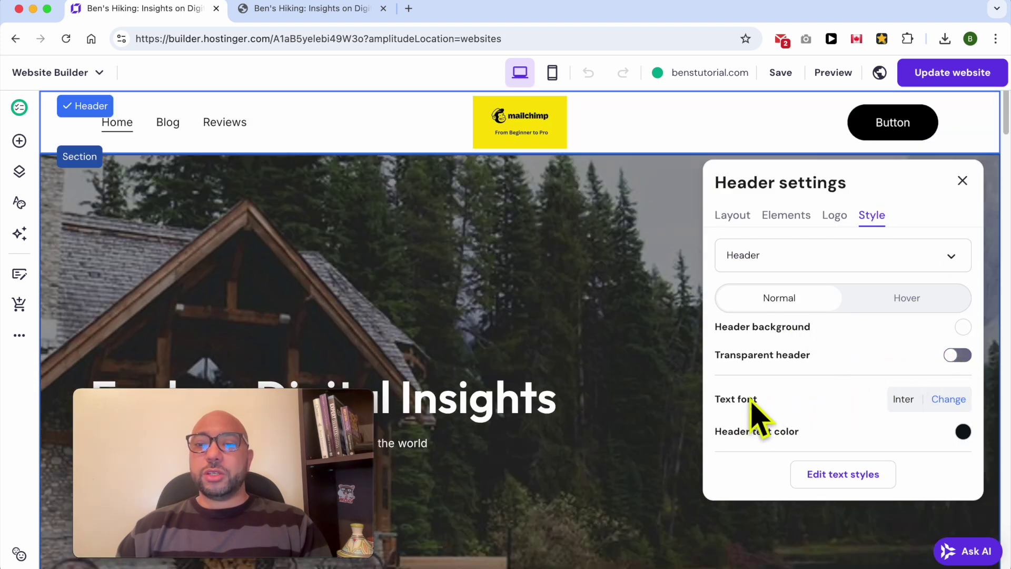
# - Set the header text font to Rubik Regular
pyautogui.click(952, 401)
pyautogui.moveTo(806, 341)
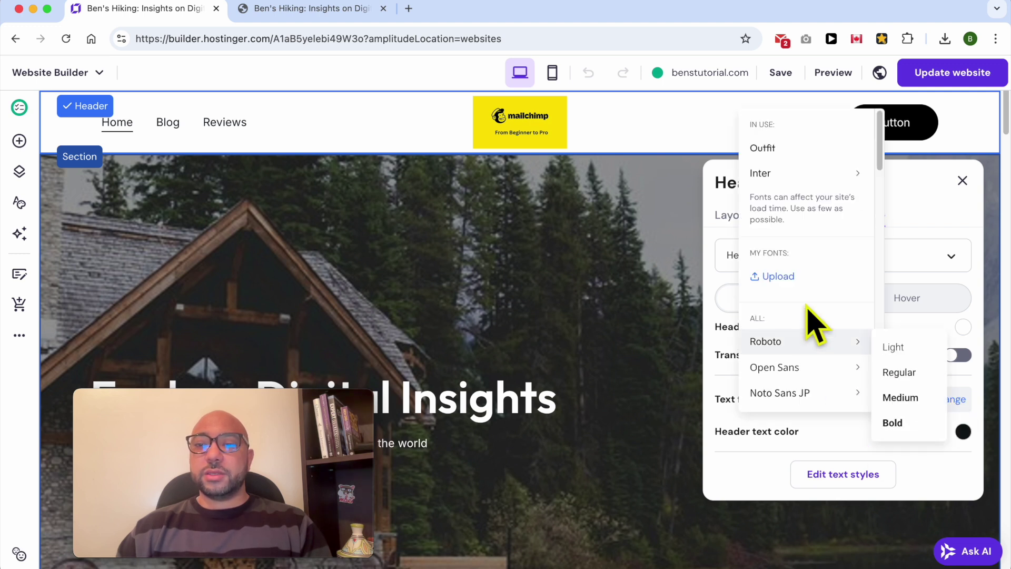
pyautogui.scroll(-10, 814, 366)
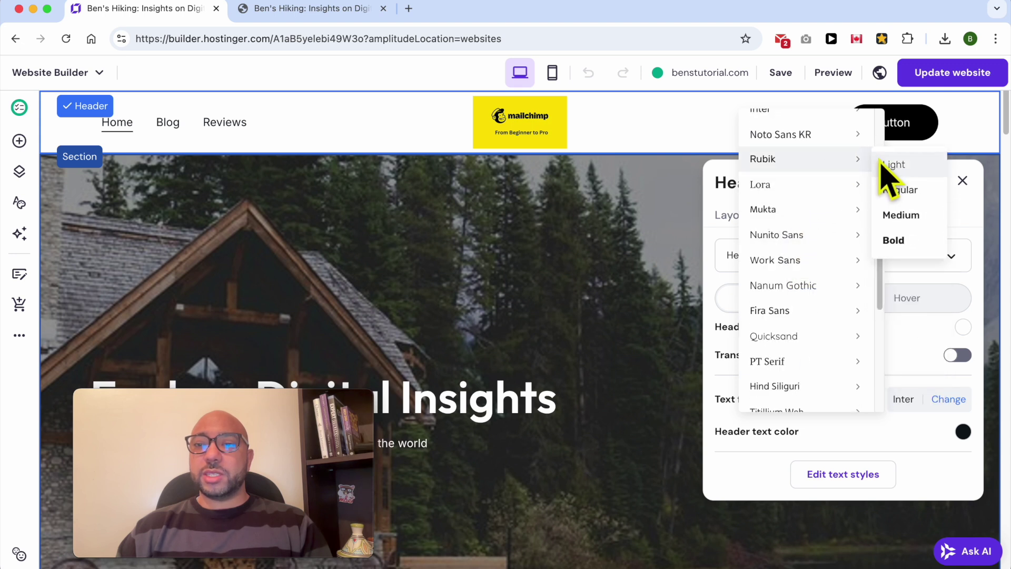
pyautogui.click(900, 190)
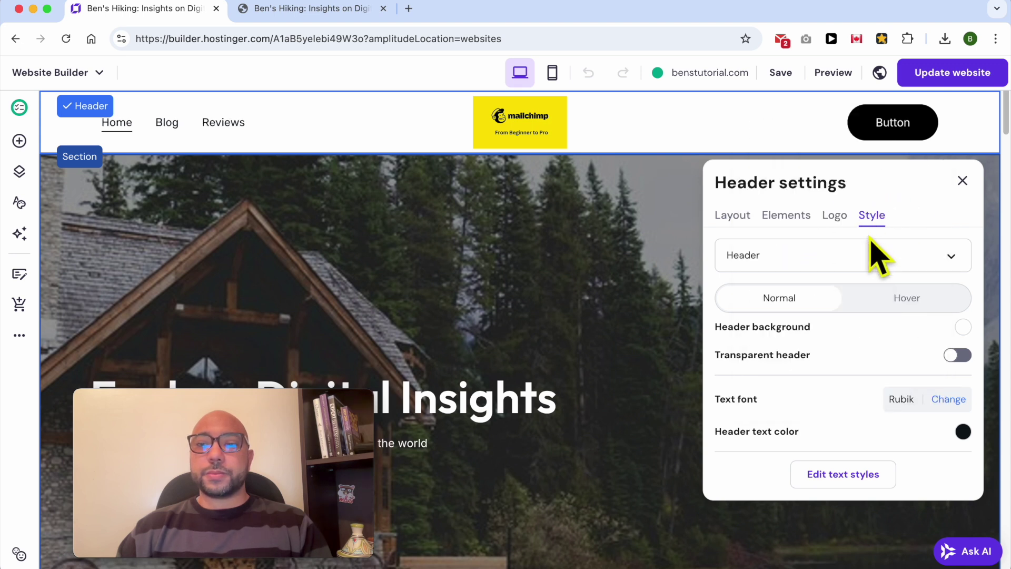
# - Set the header text font to Roboto Bold
pyautogui.click(949, 400)
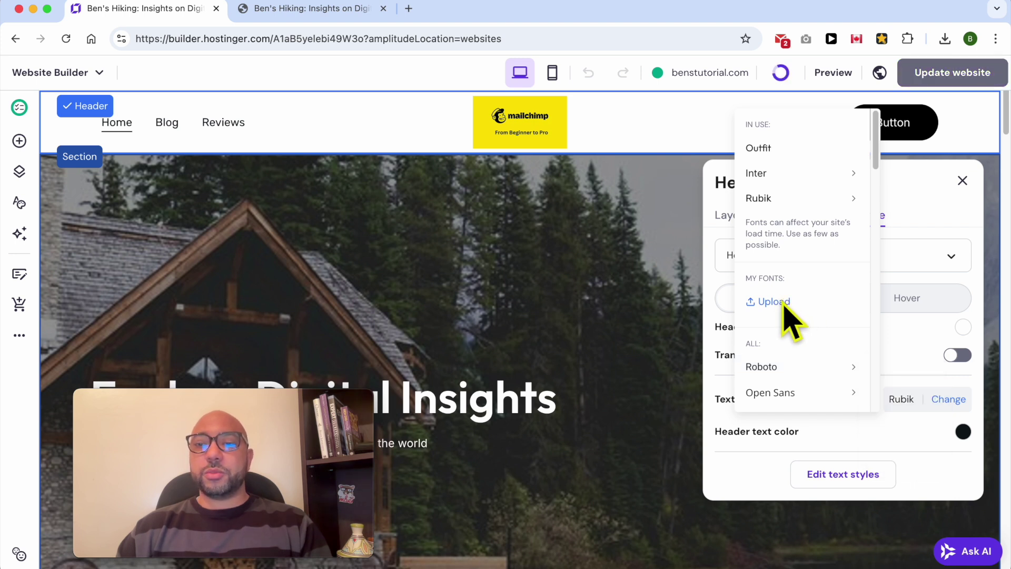
pyautogui.click(784, 305)
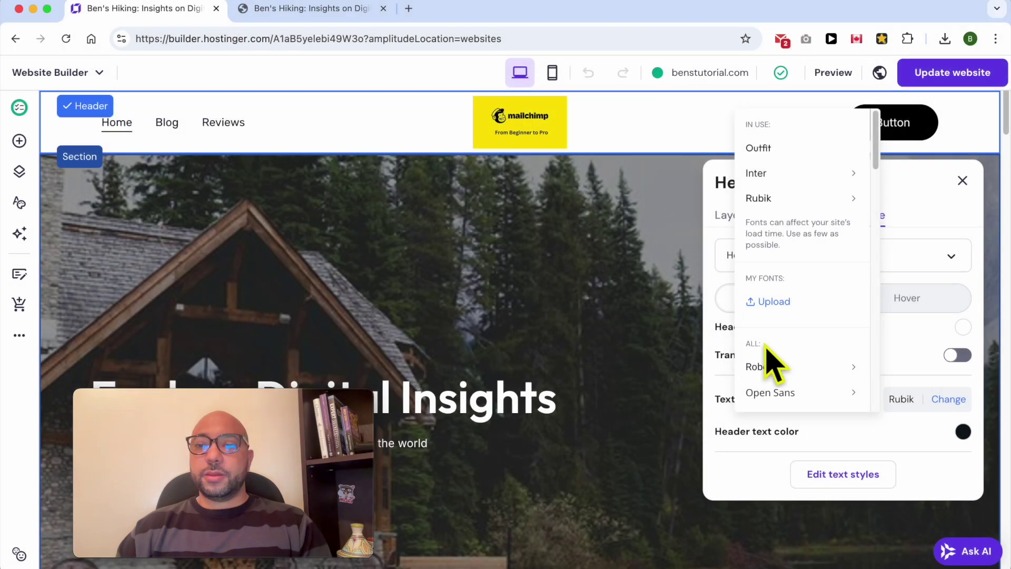
pyautogui.moveTo(822, 364)
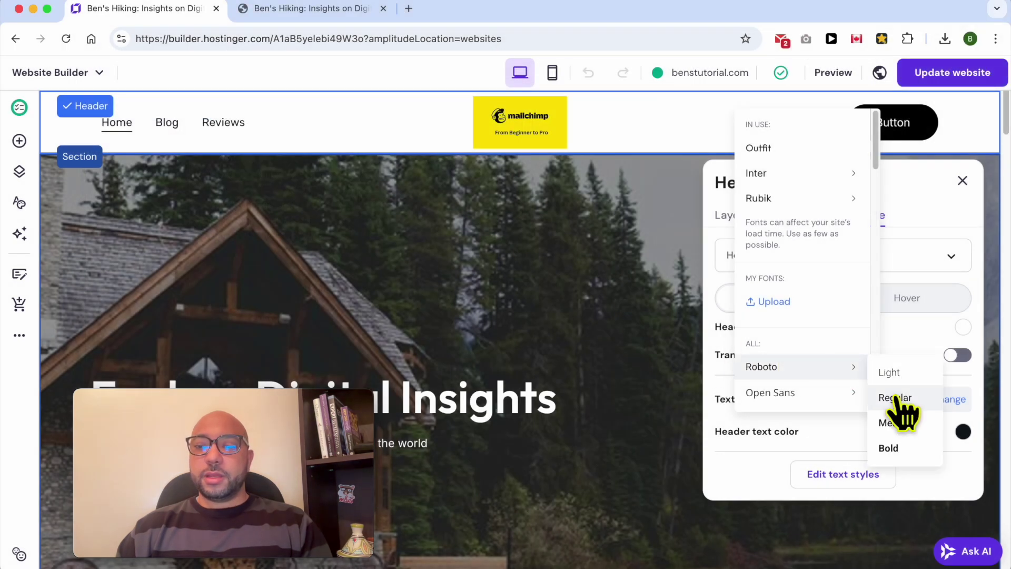
pyautogui.click(892, 448)
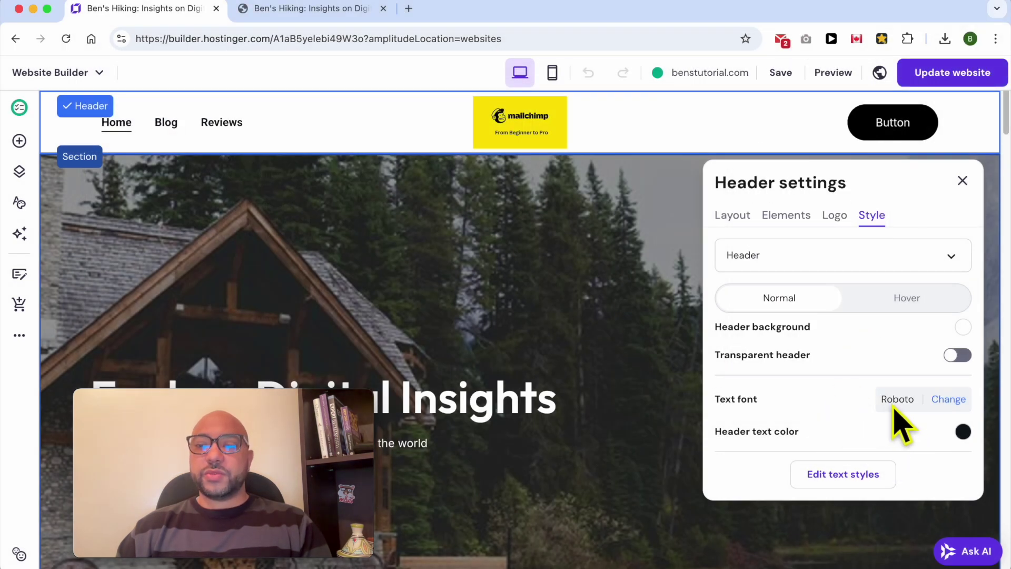
pyautogui.click(908, 398)
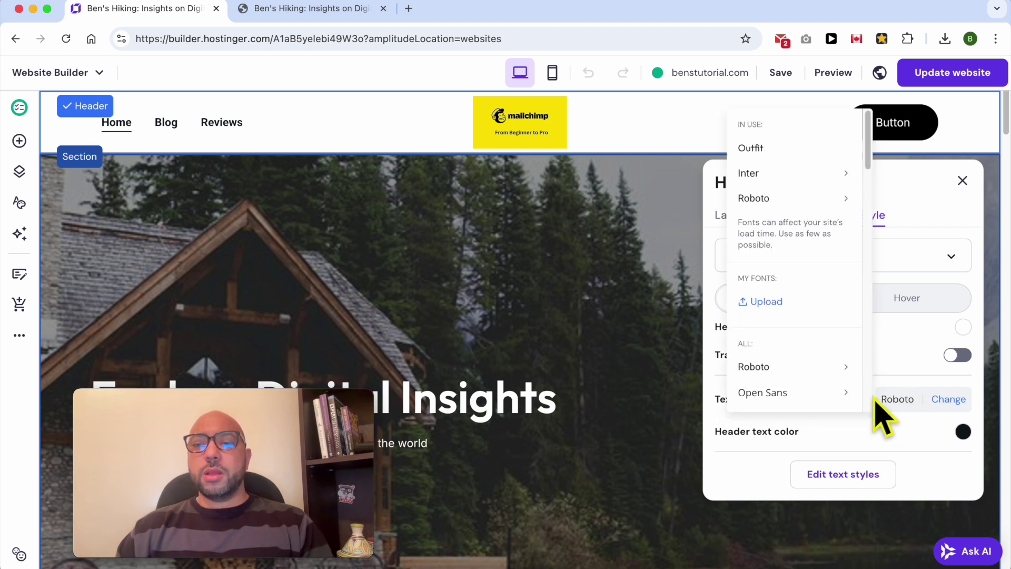
pyautogui.click(895, 398)
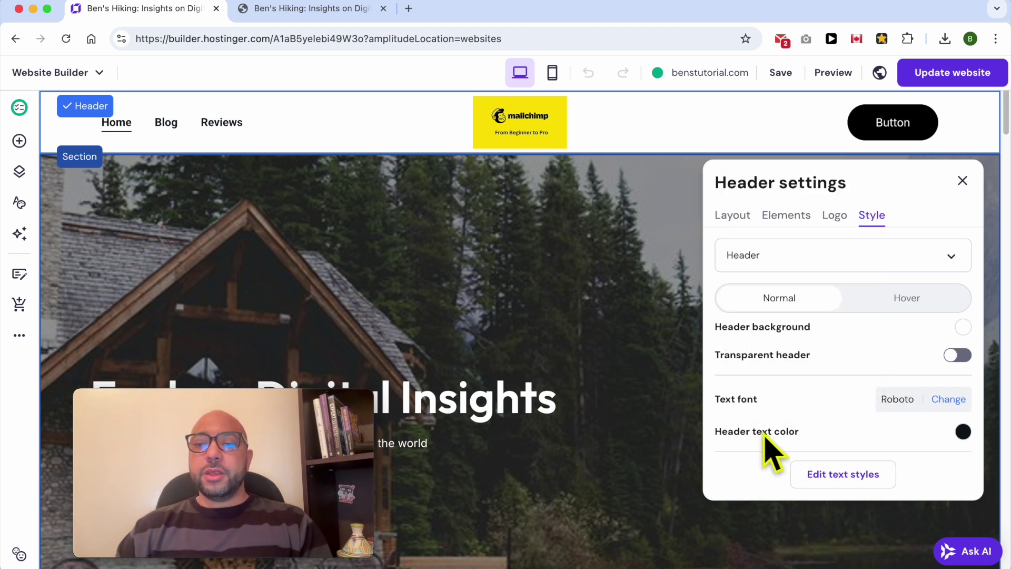
# - Try blue and purple header text colours and set the colour to green #5ac48a
pyautogui.click(963, 431)
pyautogui.moveTo(669, 381); pyautogui.dragTo(648, 395)
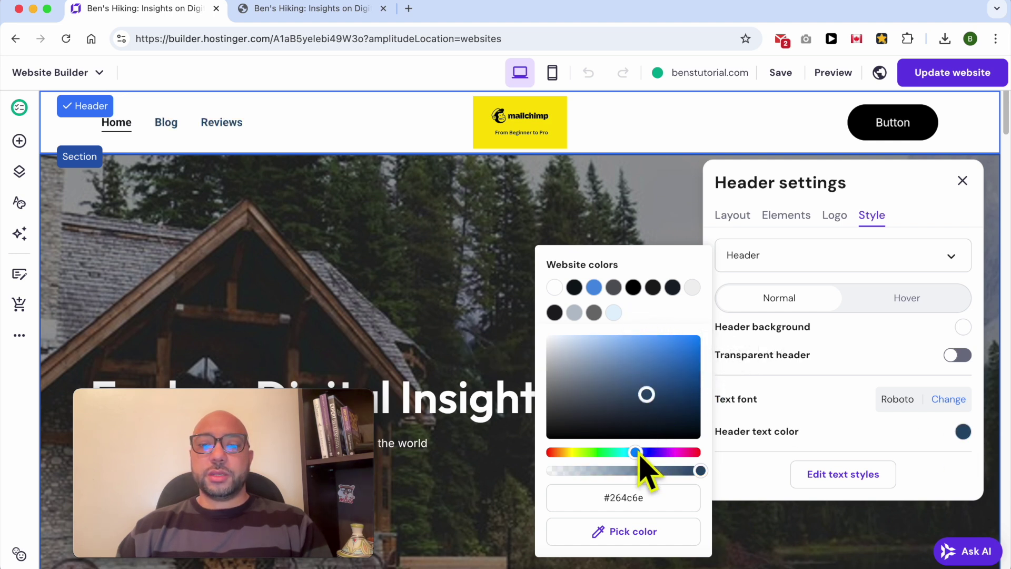
pyautogui.moveTo(636, 452)
pyautogui.mouseDown()
pyautogui.moveTo(553, 452)
pyautogui.moveTo(690, 453)
pyautogui.moveTo(652, 452)
pyautogui.mouseUp()
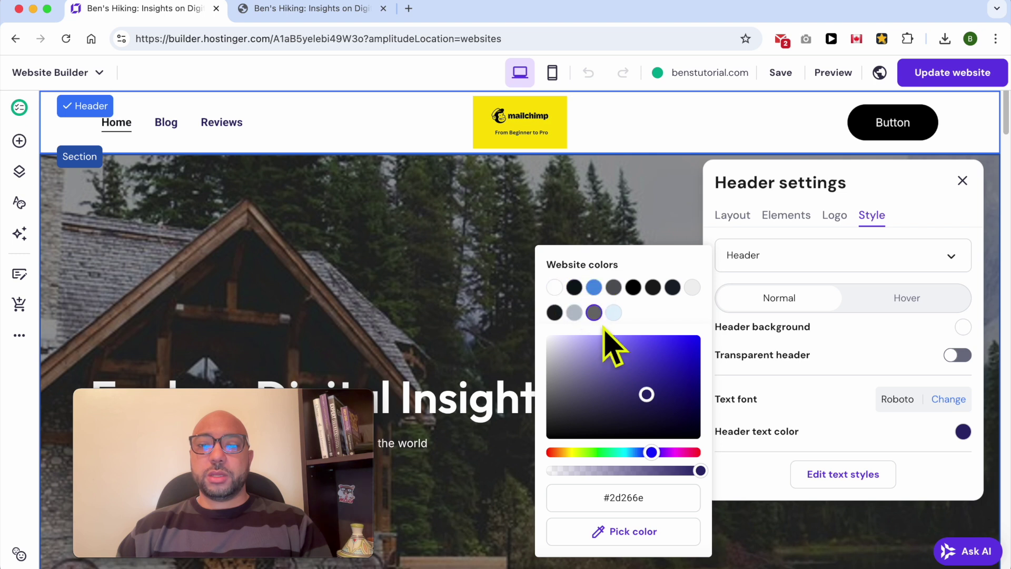
pyautogui.click(663, 345)
pyautogui.moveTo(653, 453); pyautogui.dragTo(609, 452)
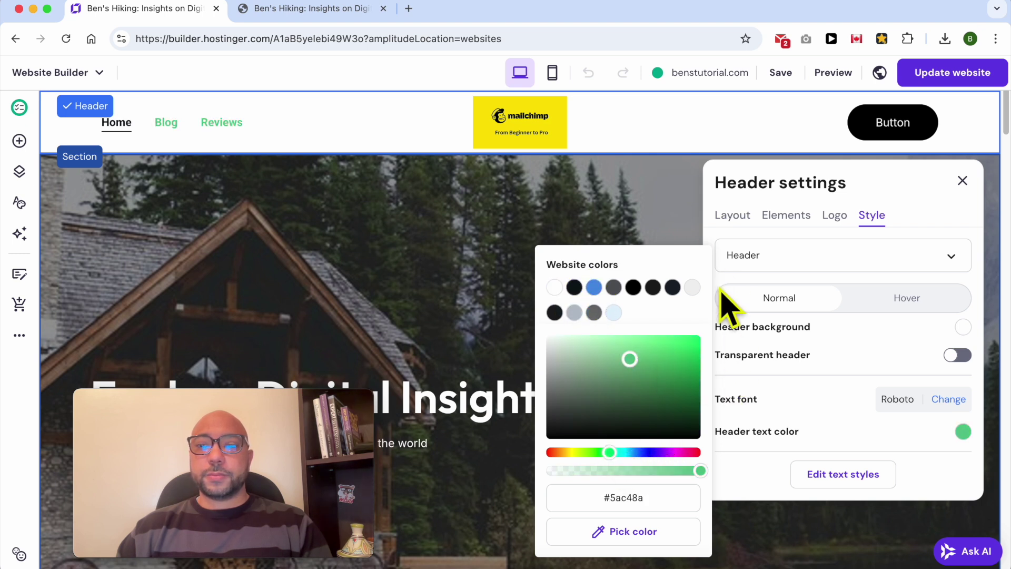
pyautogui.click(839, 435)
pyautogui.scroll(-3, 843, 390)
pyautogui.scroll(3, 851, 362)
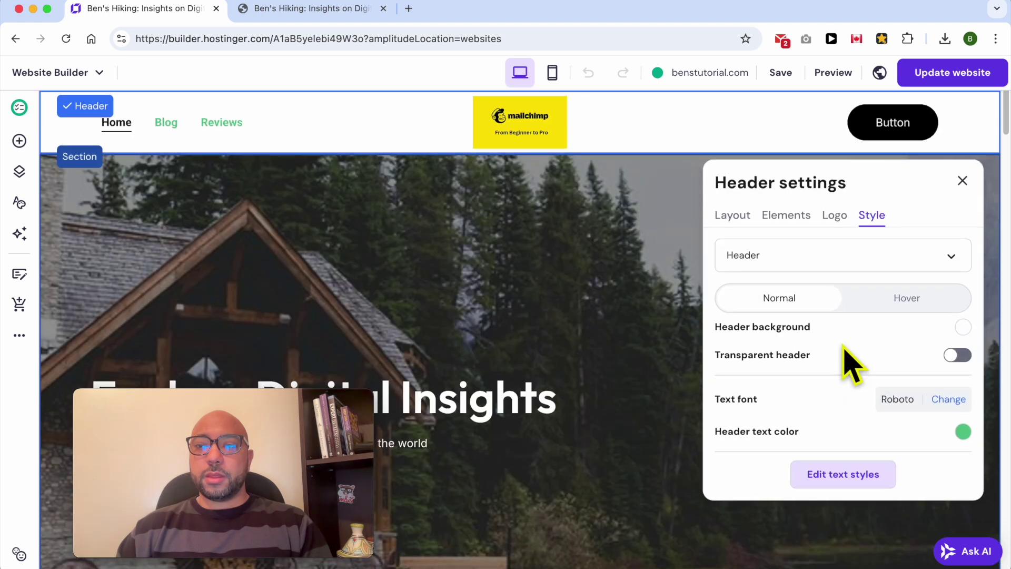
# - Choose Button as the header element to style, and try hiding the button before showing it again
pyautogui.click(846, 258)
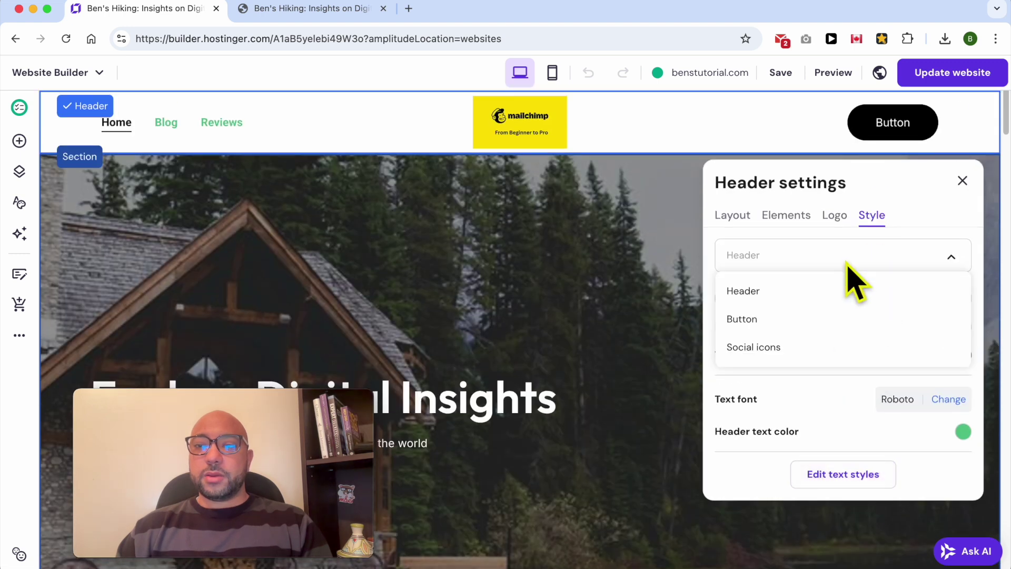
pyautogui.click(758, 321)
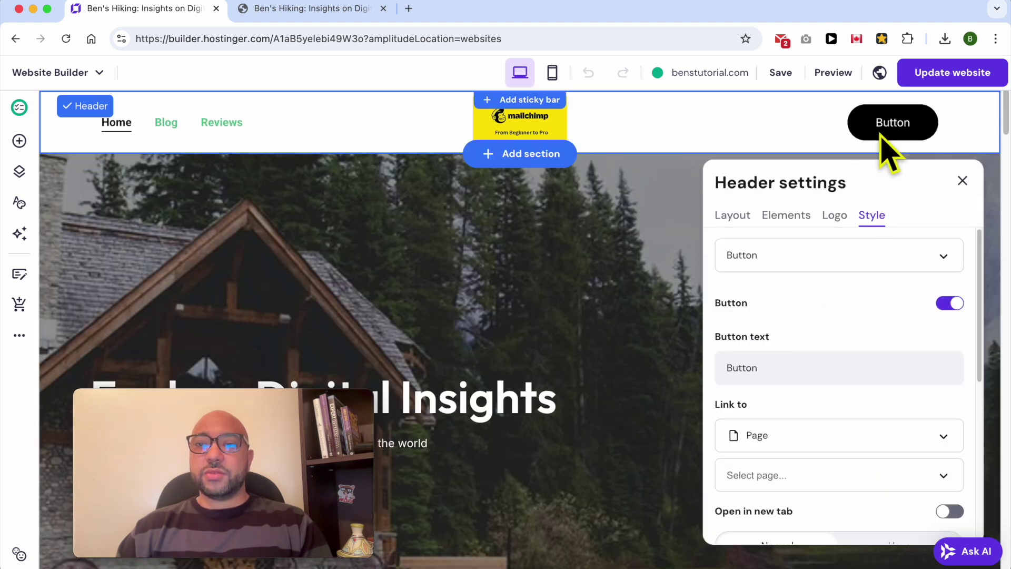
pyautogui.click(822, 266)
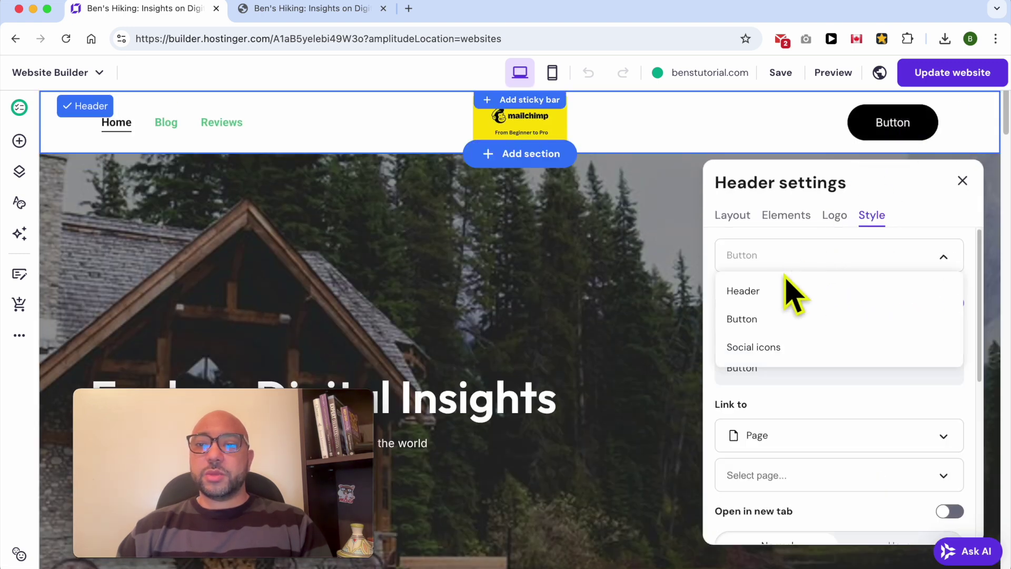
pyautogui.click(788, 320)
pyautogui.click(952, 304)
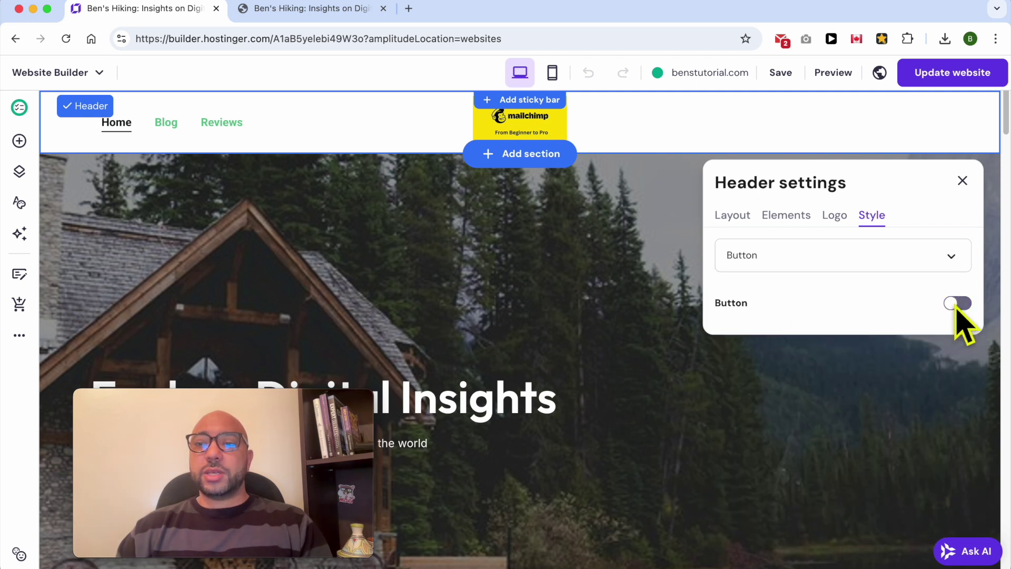
pyautogui.click(956, 305)
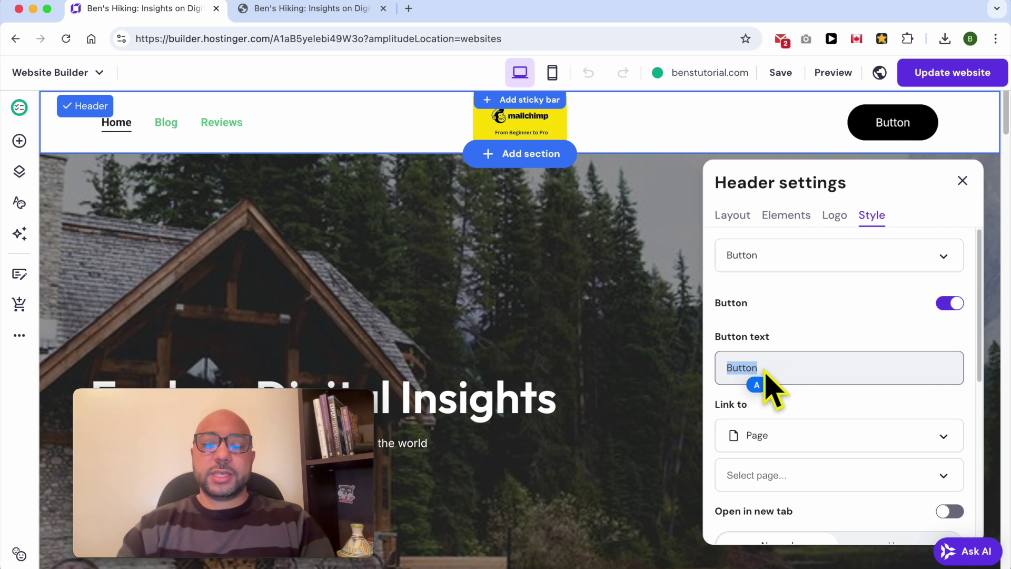
# - Change the header button's text to "Join my newsletter"
pyautogui.write('Join my ')
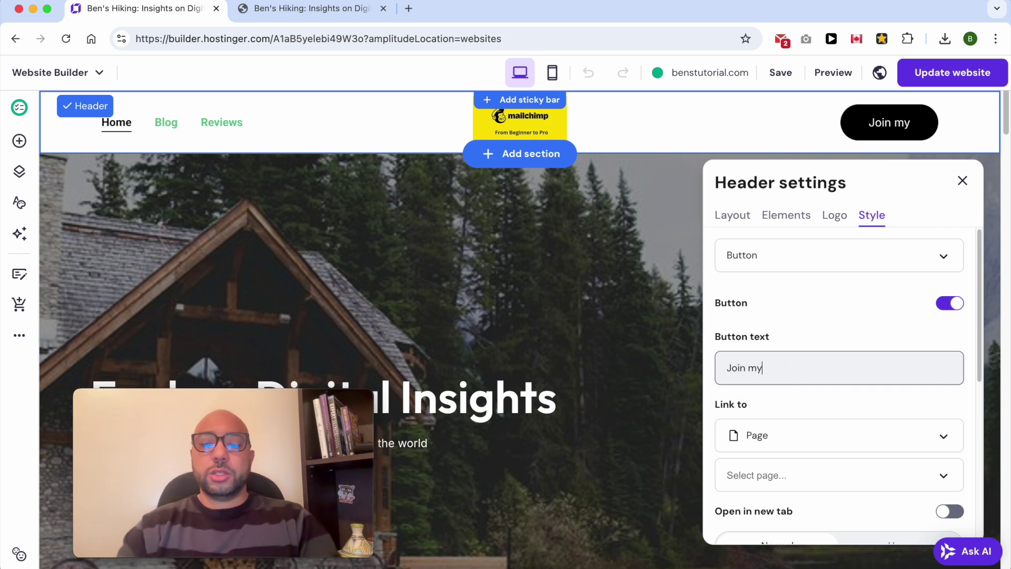
pyautogui.write('newsletter')
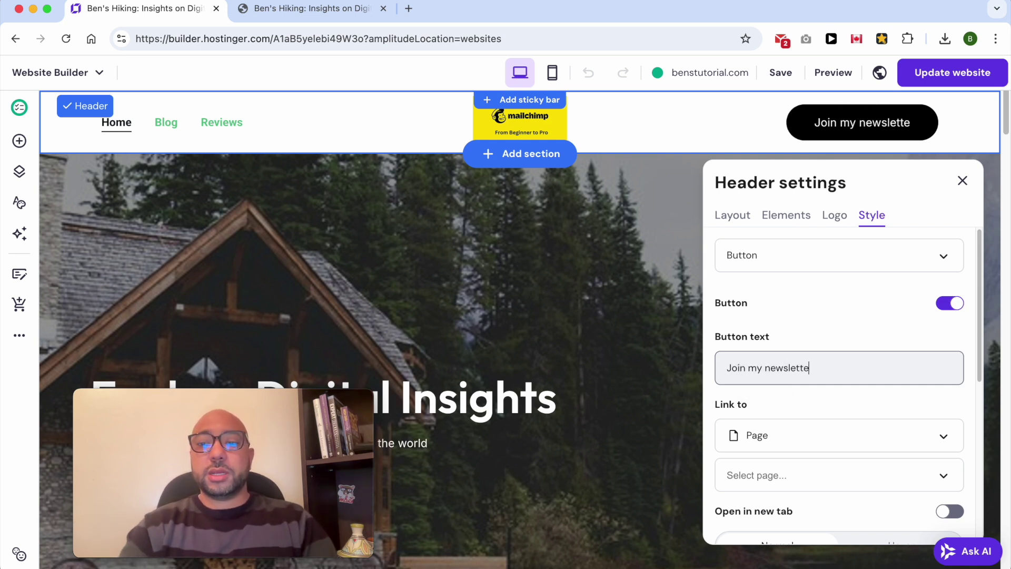
pyautogui.click(793, 417)
# - Set the header button to link to a Section instead of a page
pyautogui.scroll(-4, 805, 427)
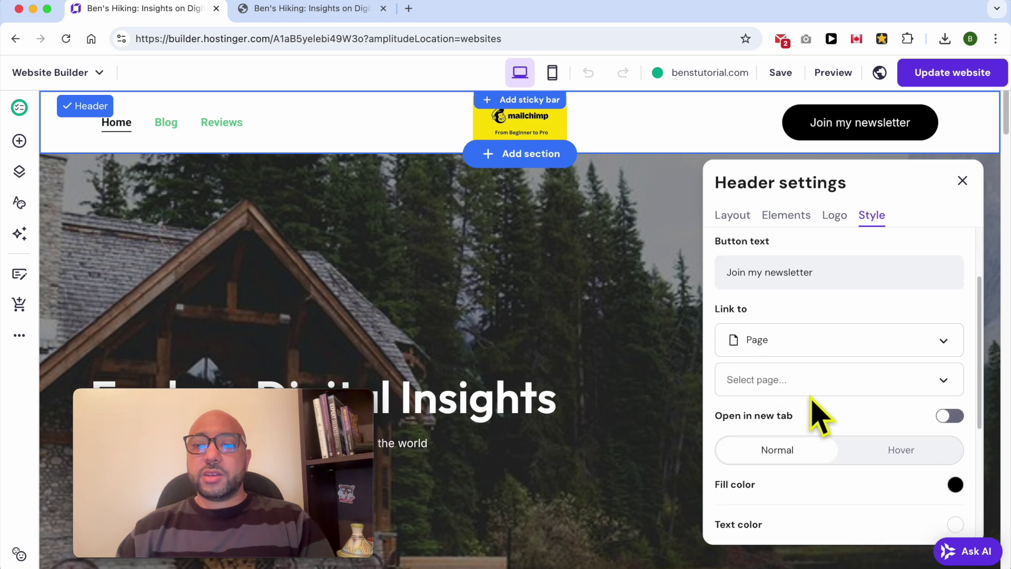
pyautogui.scroll(-1, 804, 353)
pyautogui.click(800, 322)
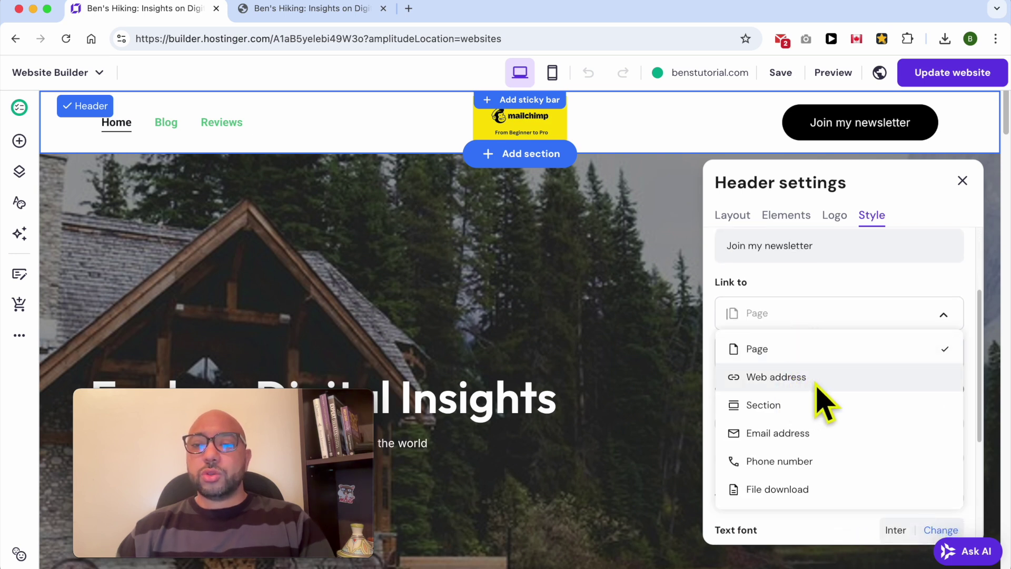
pyautogui.click(788, 425)
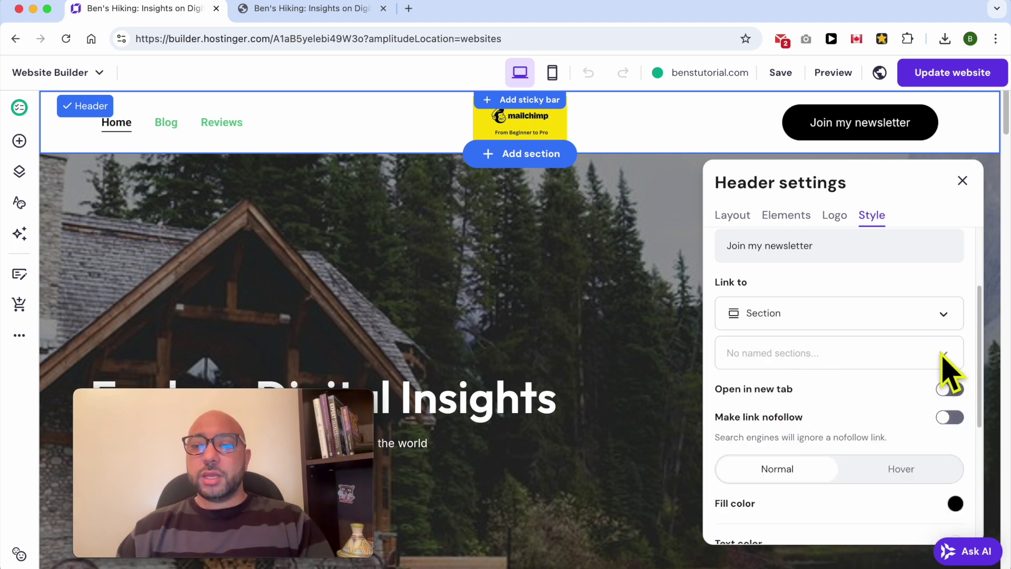
# - Set the anchor name of the "Sharing Digital Product Experiences" section to #newsletter and publish the website changes
pyautogui.click(612, 316)
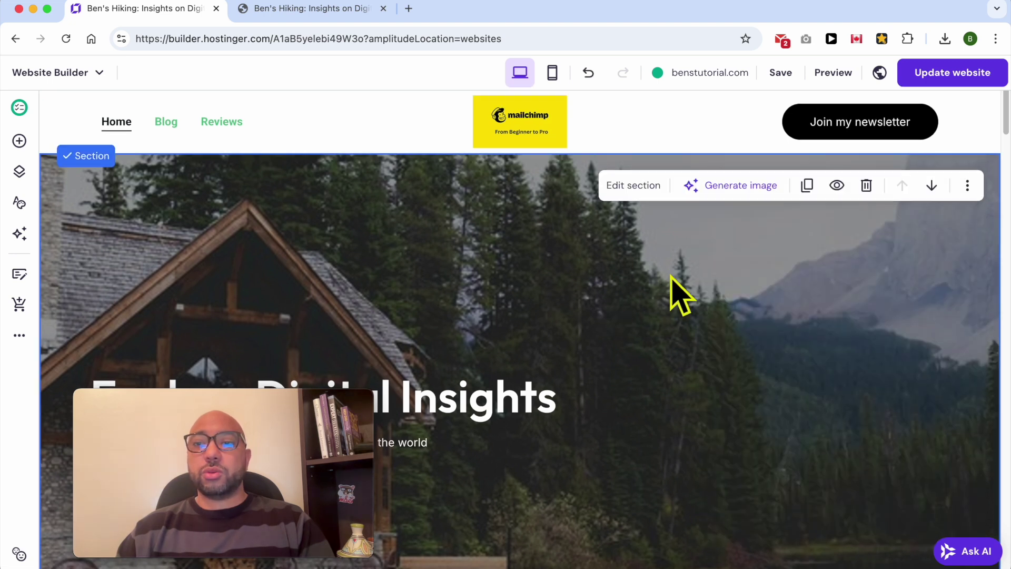
pyautogui.scroll(-15, 669, 275)
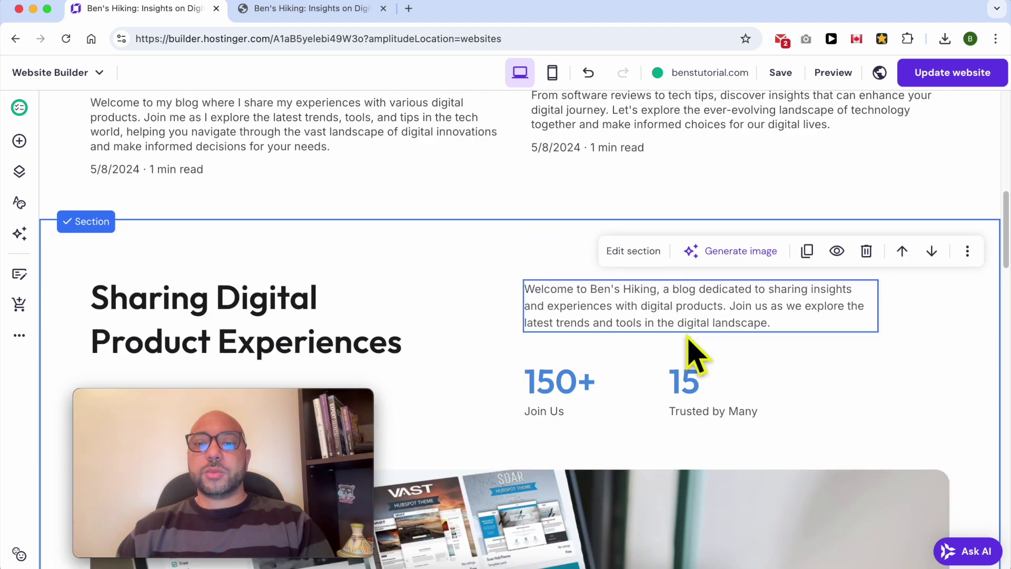
pyautogui.scroll(-3, 688, 316)
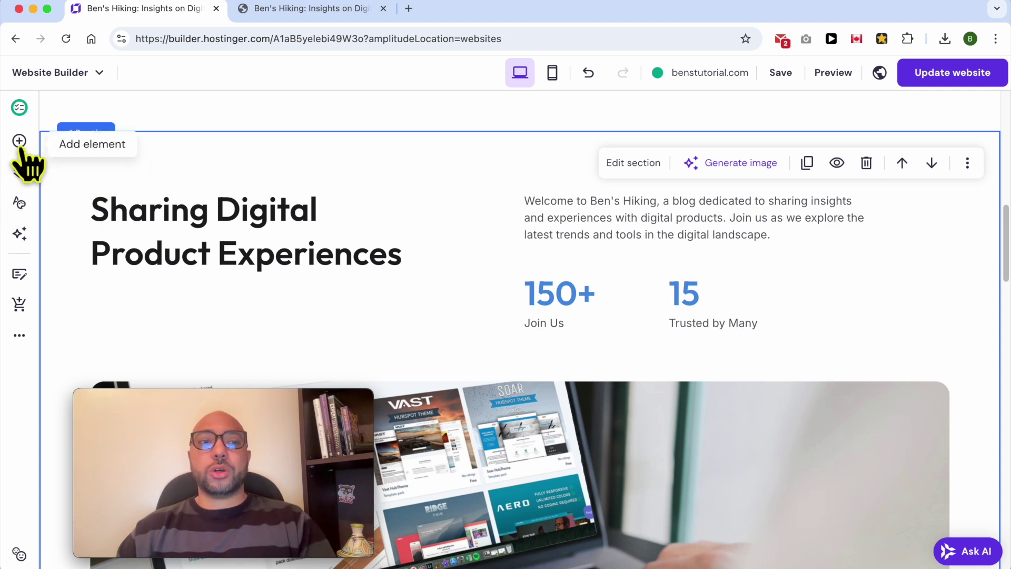
pyautogui.click(19, 172)
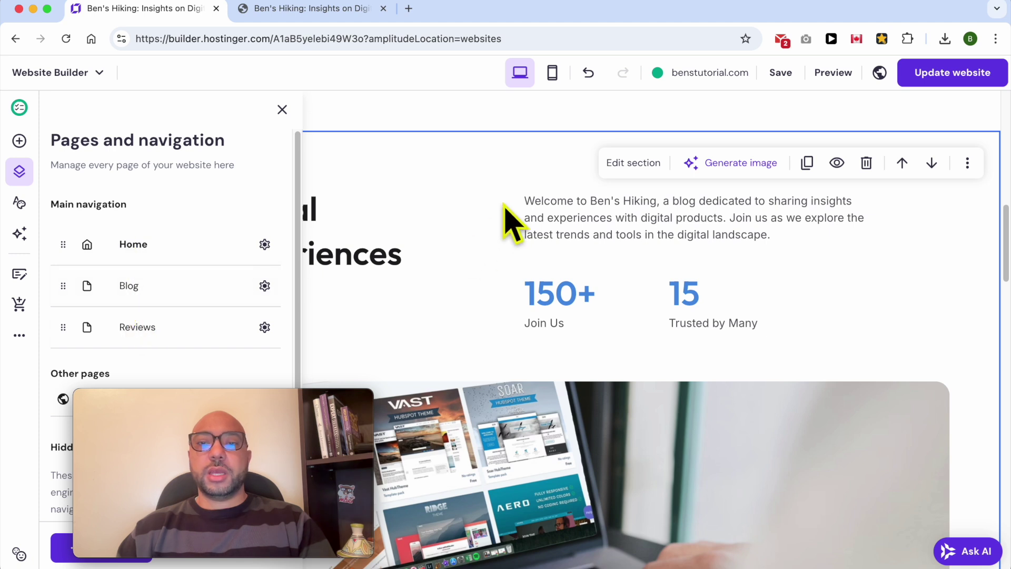
pyautogui.click(579, 171)
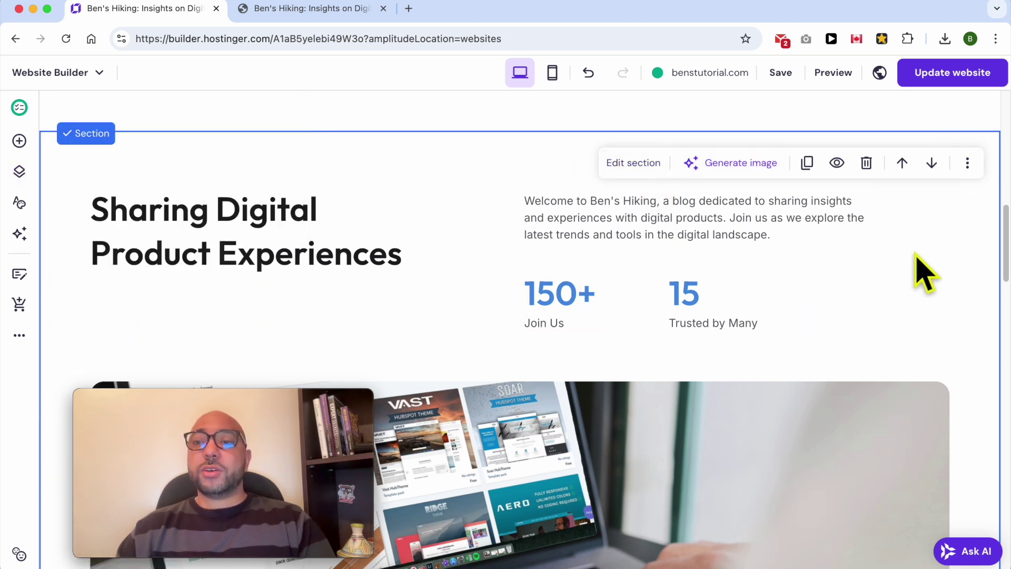
pyautogui.click(637, 165)
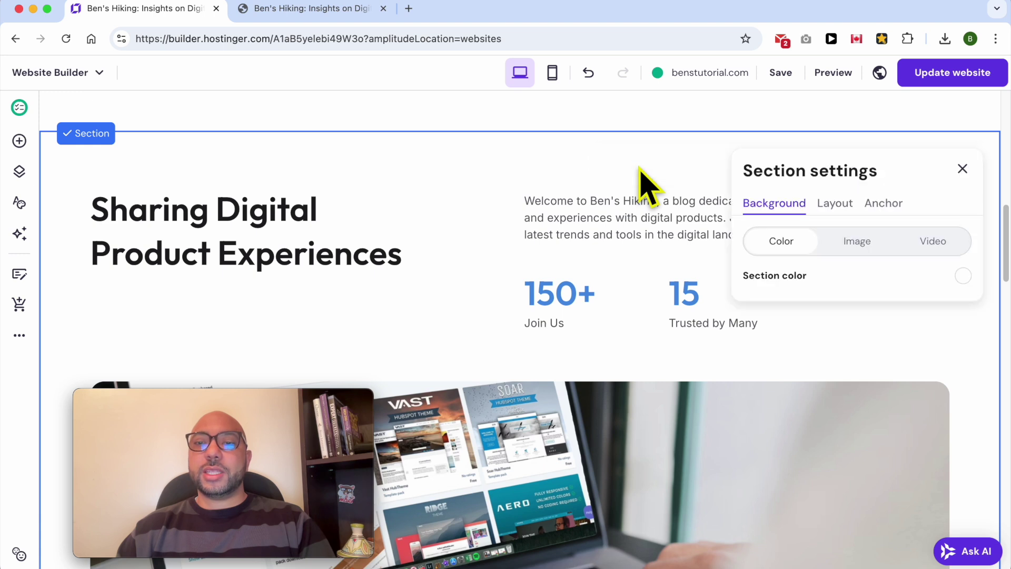
pyautogui.click(889, 204)
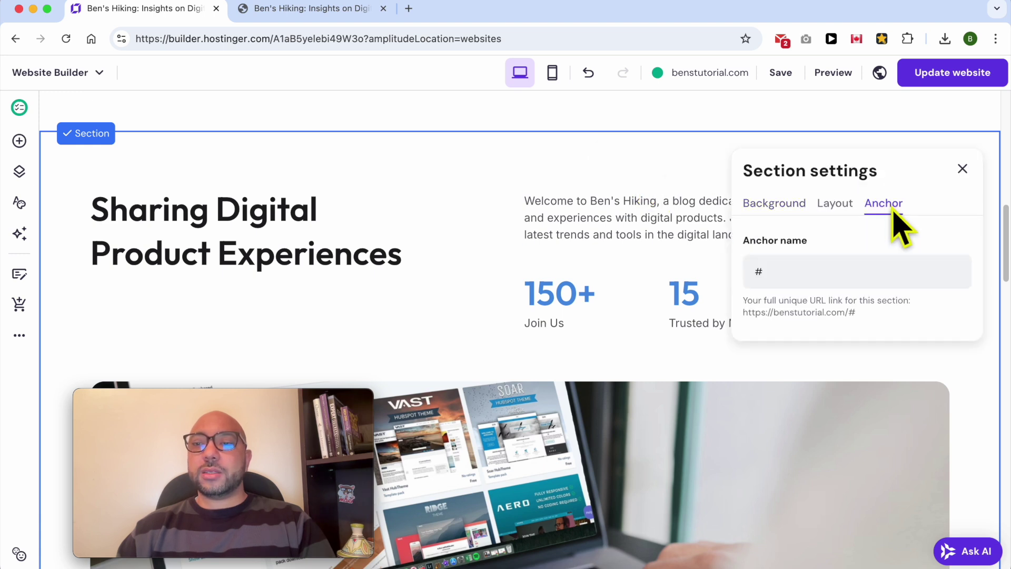
pyautogui.click(814, 273)
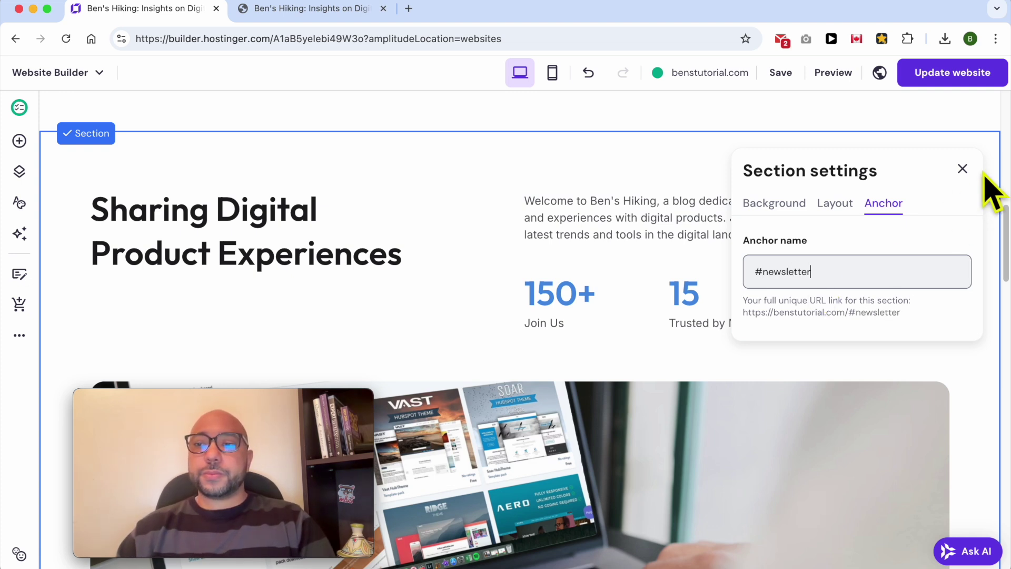
pyautogui.click(963, 169)
pyautogui.click(958, 80)
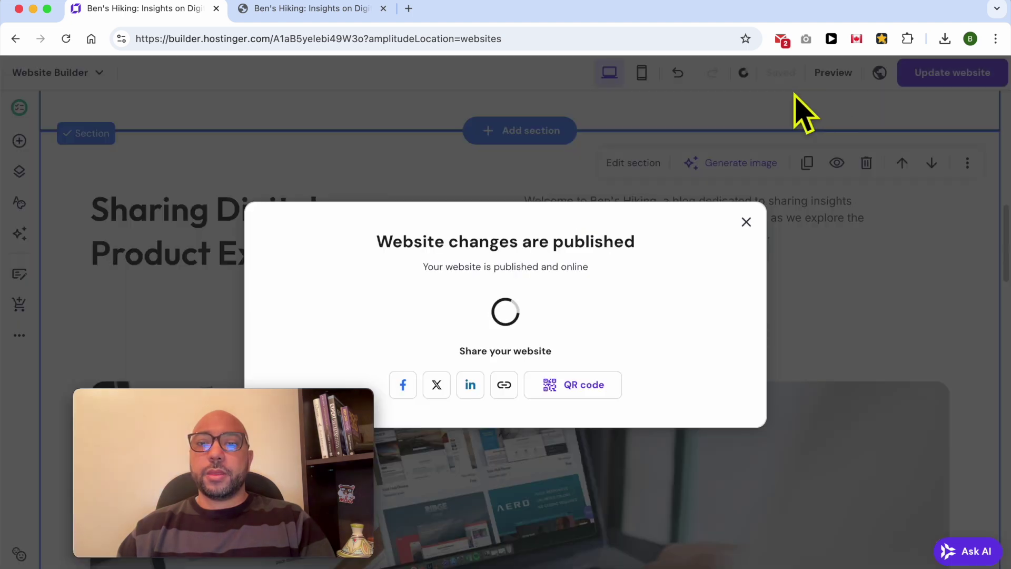
# - Dismiss the publish confirmation and reopen the style settings of the header's button
pyautogui.click(746, 213)
pyautogui.scroll(10, 760, 215)
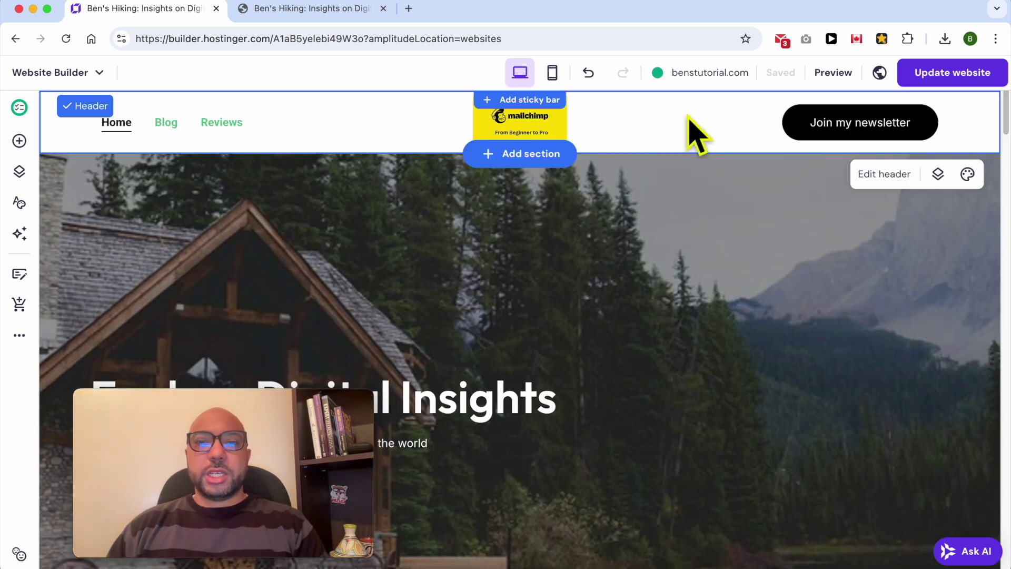
pyautogui.click(883, 175)
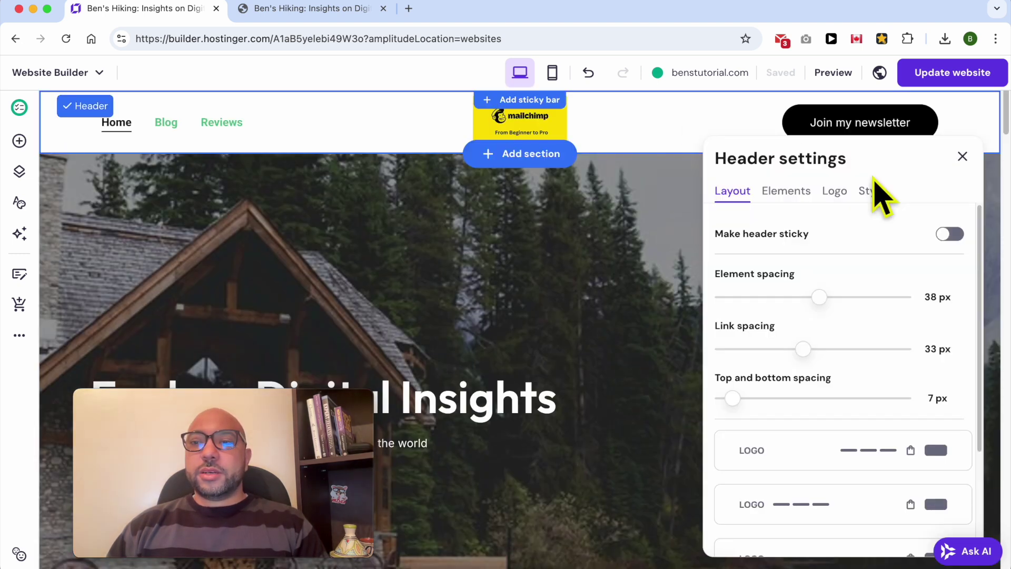
pyautogui.click(868, 196)
pyautogui.click(815, 249)
pyautogui.click(795, 318)
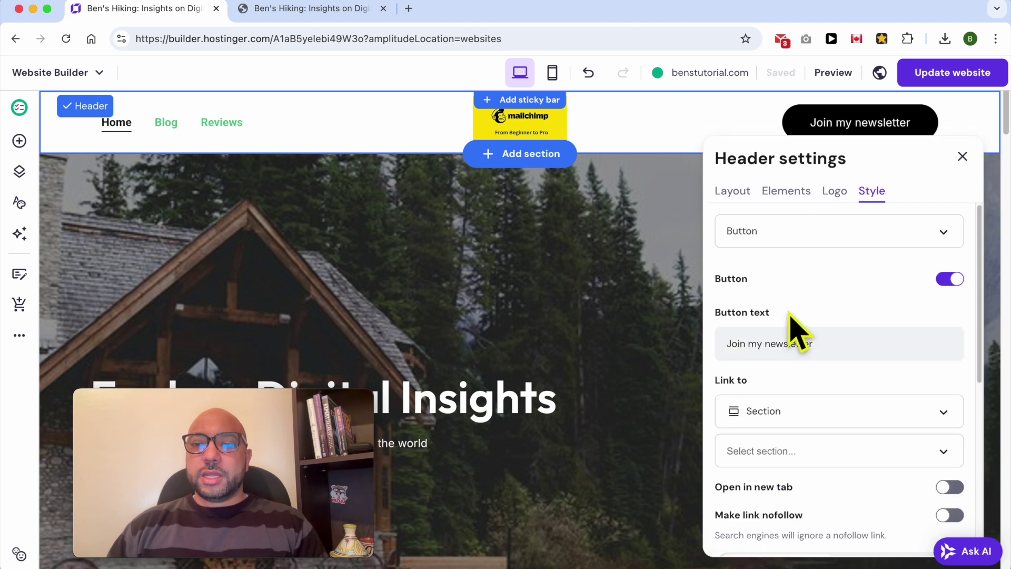
# - Link the header button to the newsletter section on the Home page
pyautogui.scroll(-3, 811, 296)
pyautogui.click(824, 301)
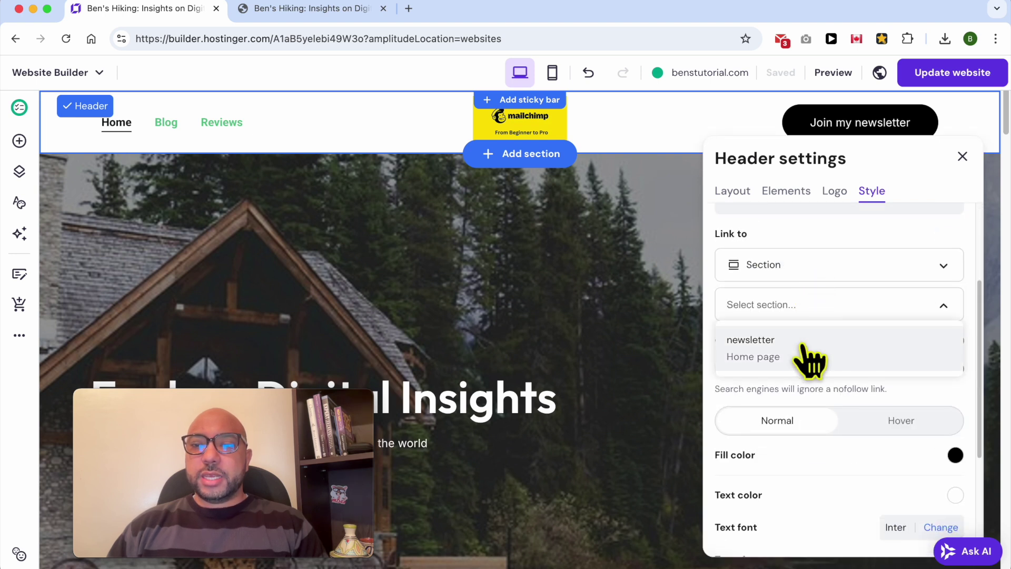
pyautogui.click(808, 267)
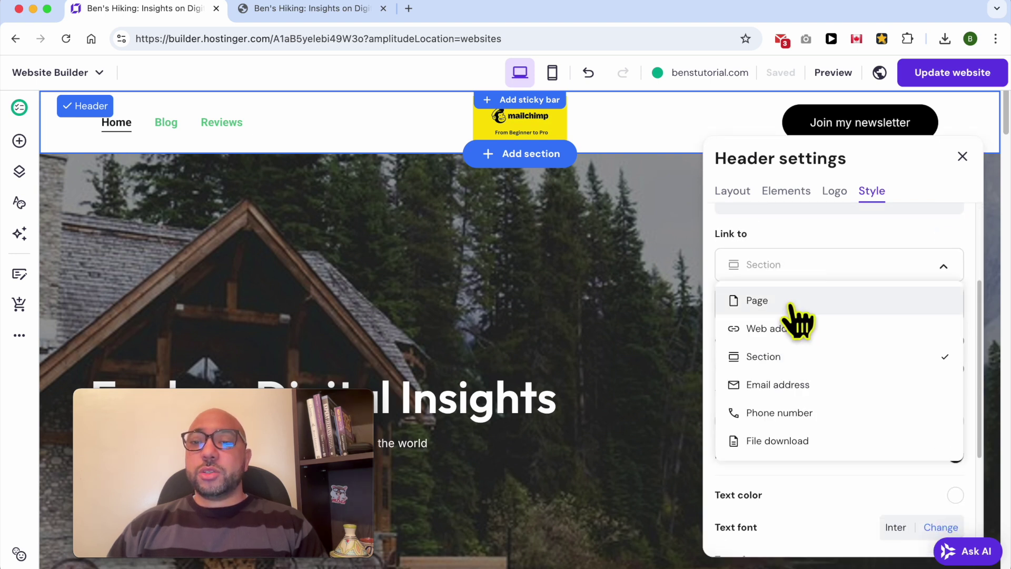
pyautogui.click(786, 356)
pyautogui.click(799, 306)
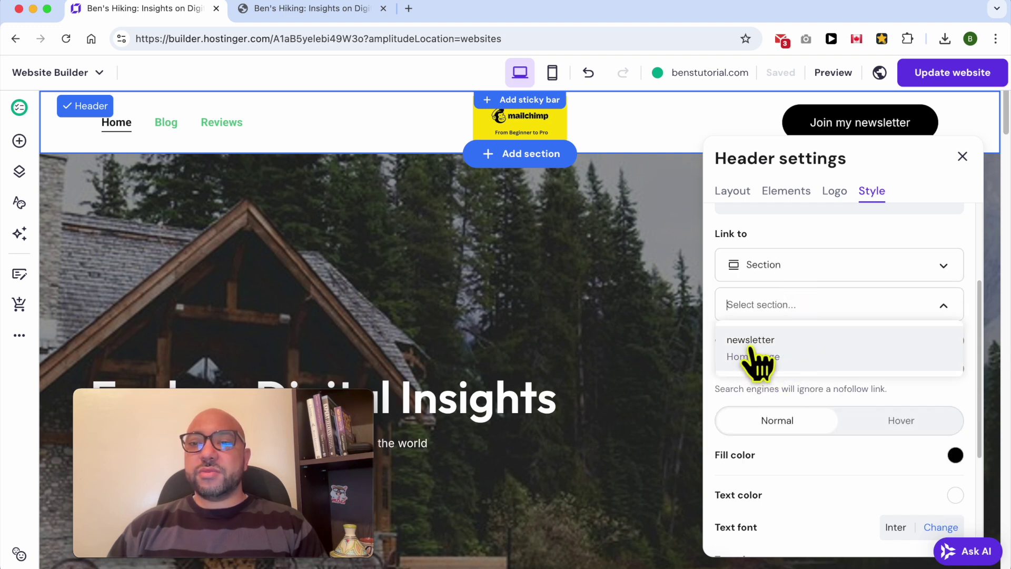
pyautogui.click(773, 354)
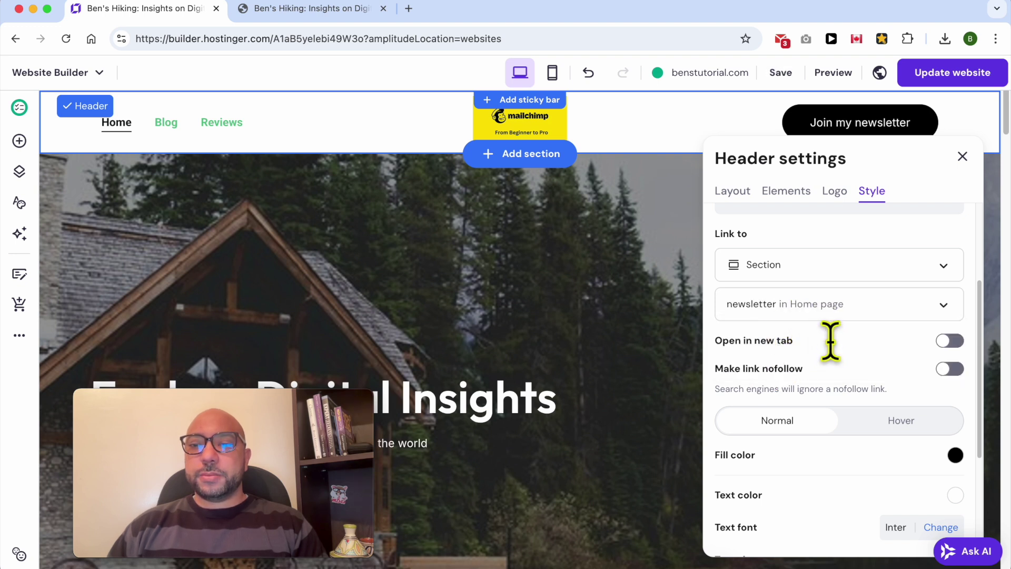
pyautogui.click(950, 341)
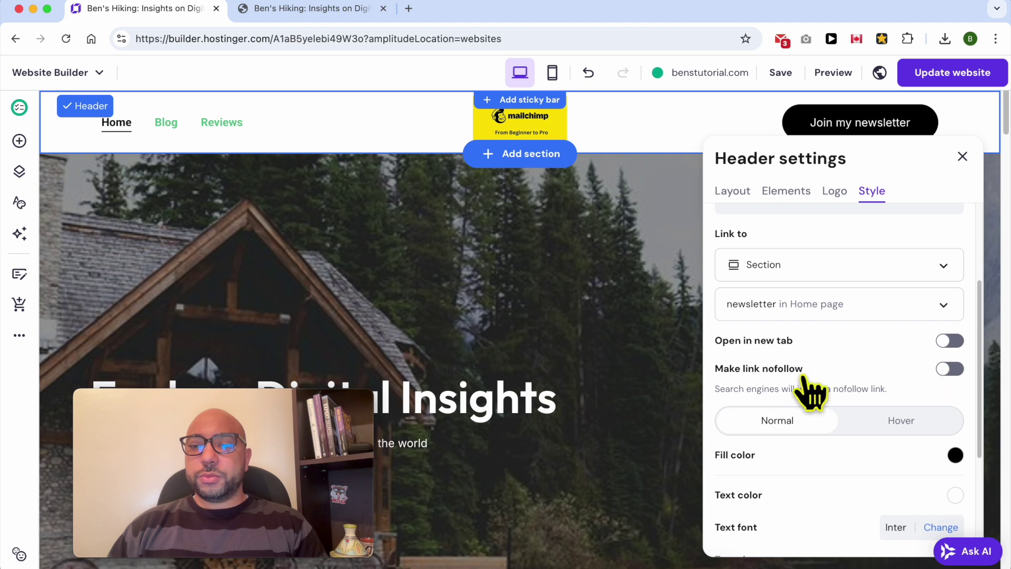
# - Set the header button's fill color to red for its normal state
pyautogui.scroll(-2, 857, 362)
pyautogui.scroll(-3, 857, 361)
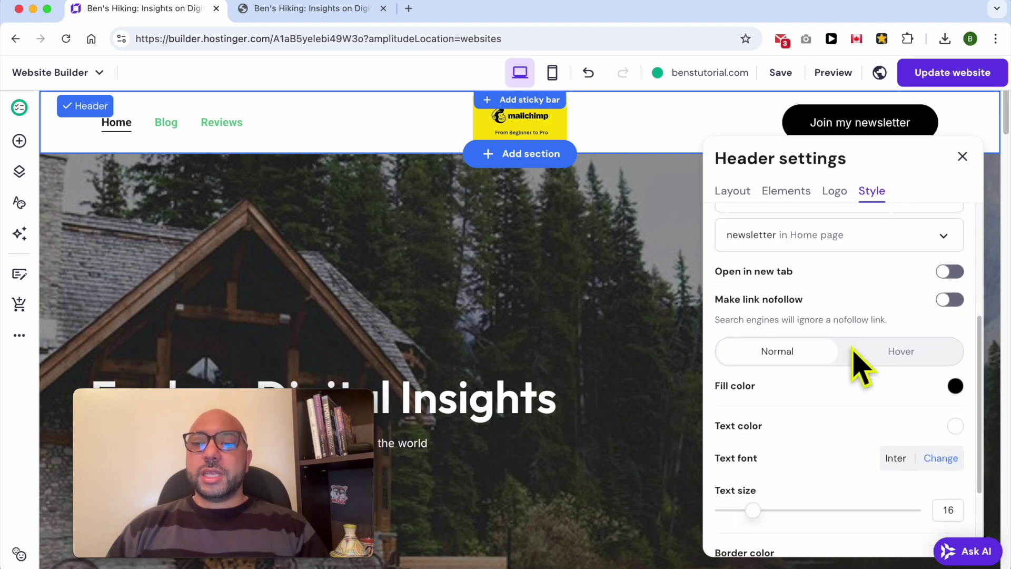
pyautogui.scroll(-2, 811, 367)
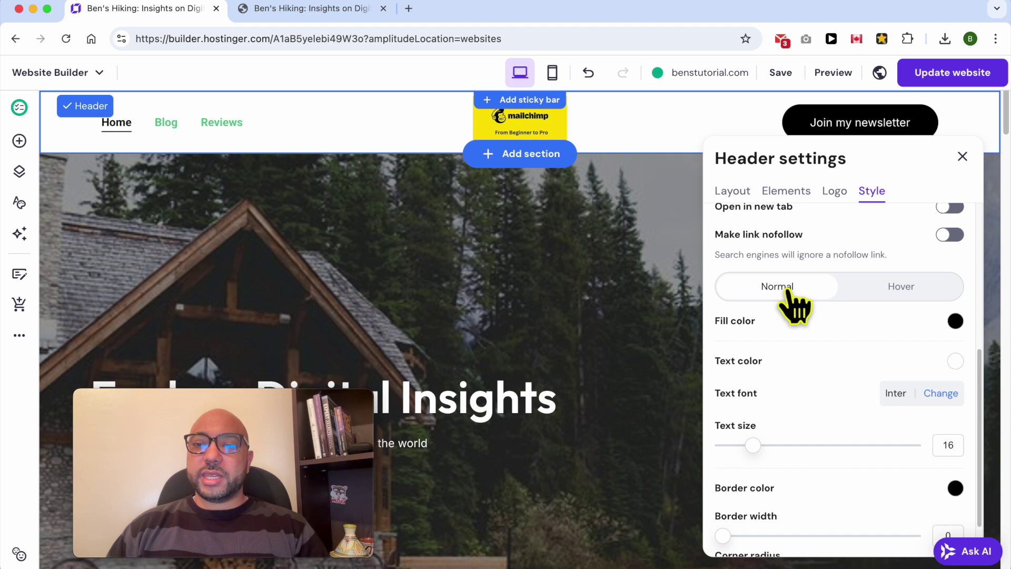
pyautogui.click(955, 321)
pyautogui.click(842, 351)
pyautogui.click(941, 345)
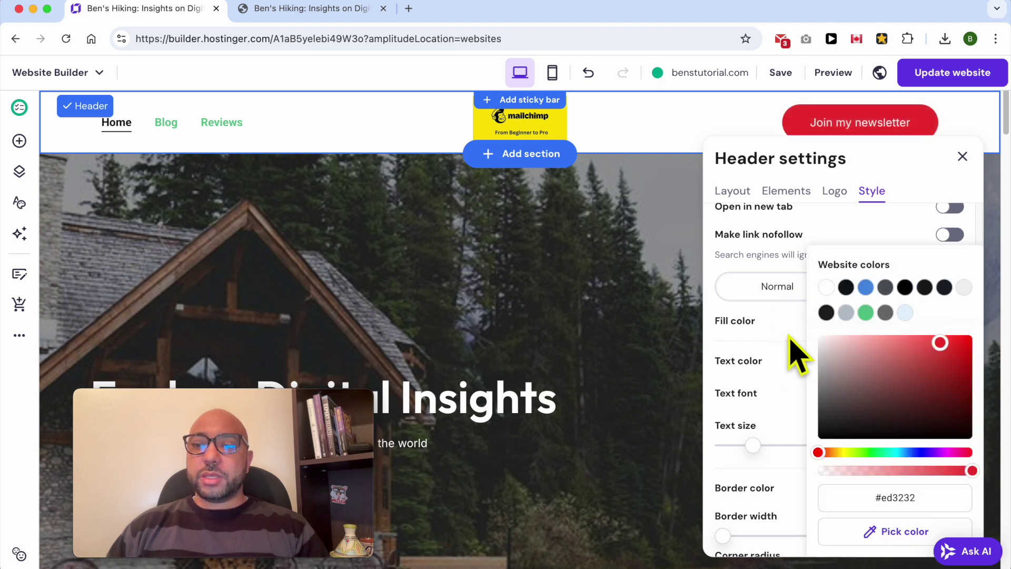
pyautogui.click(790, 359)
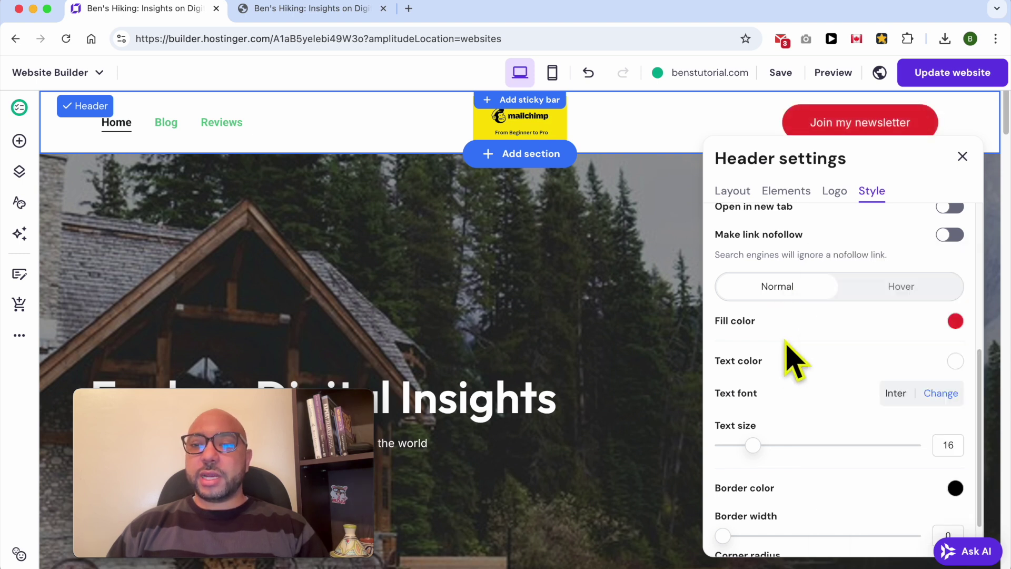
# - Set the header button's normal text color to green #5ac48a and its text size to 18
pyautogui.click(955, 360)
pyautogui.click(866, 312)
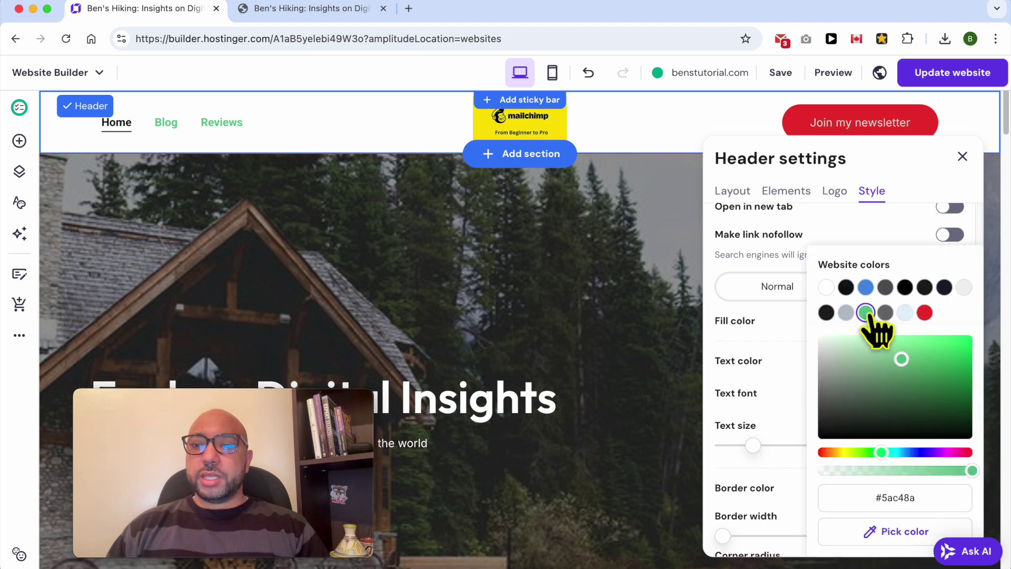
pyautogui.click(818, 372)
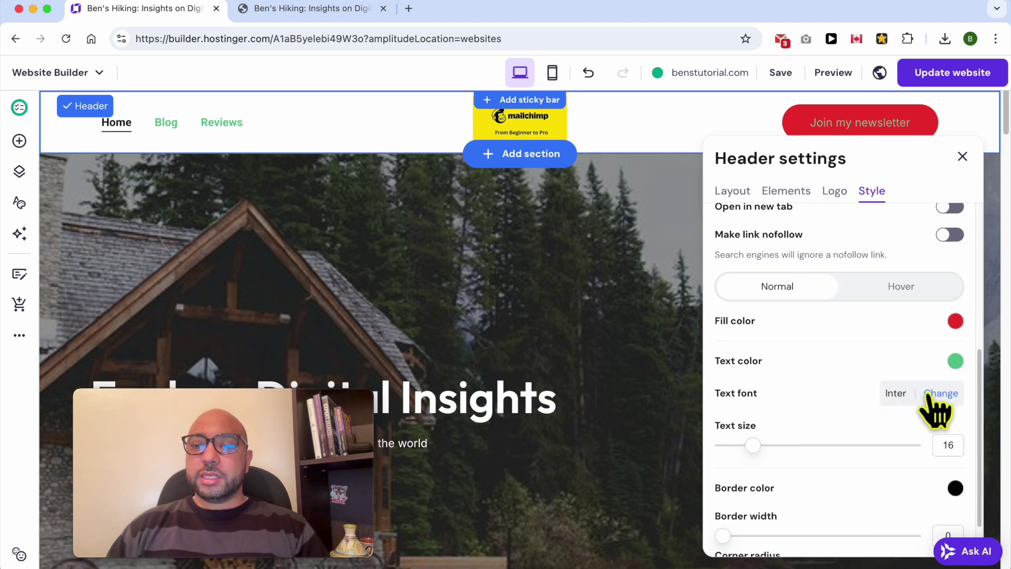
pyautogui.moveTo(753, 445)
pyautogui.mouseDown()
pyautogui.moveTo(795, 443)
pyautogui.moveTo(764, 444)
pyautogui.mouseUp()
# - Give the header button a black #000000 border with a width of 1 in its normal state
pyautogui.scroll(-2, 795, 452)
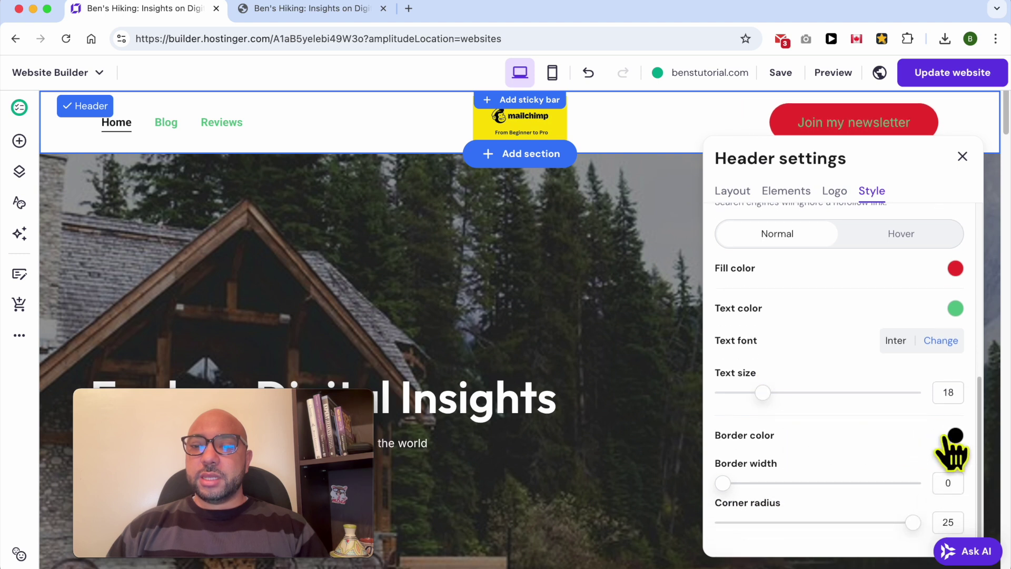
pyautogui.click(955, 435)
pyautogui.click(901, 360)
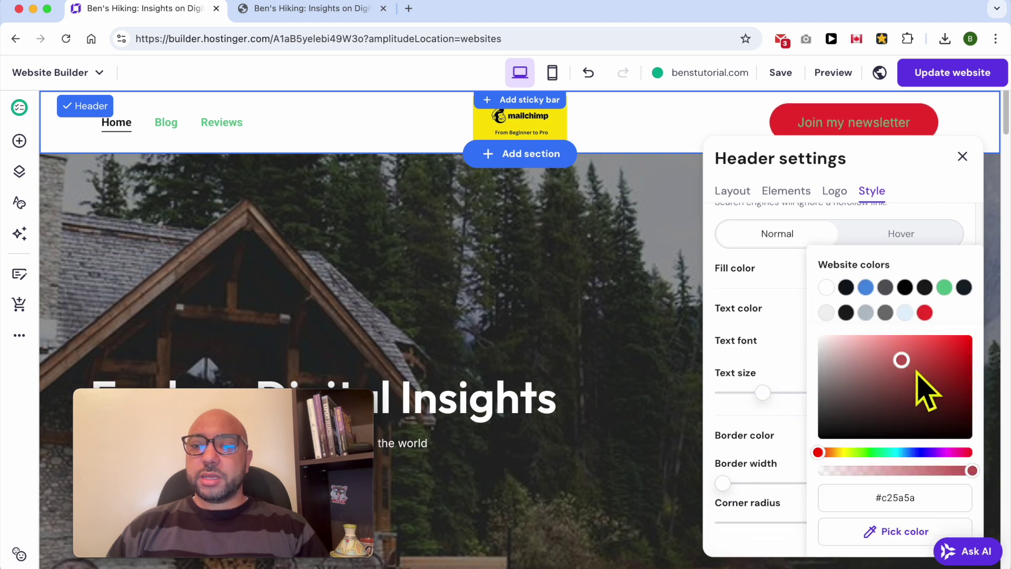
pyautogui.click(905, 287)
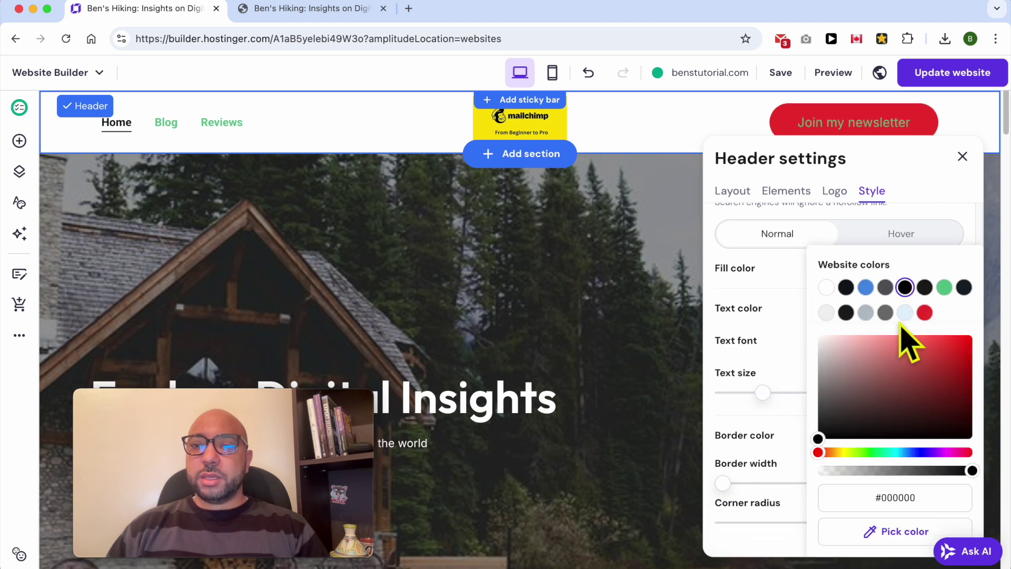
pyautogui.click(783, 363)
pyautogui.scroll(-3, 790, 456)
pyautogui.moveTo(728, 430); pyautogui.dragTo(735, 431)
pyautogui.scroll(2, 632, 419)
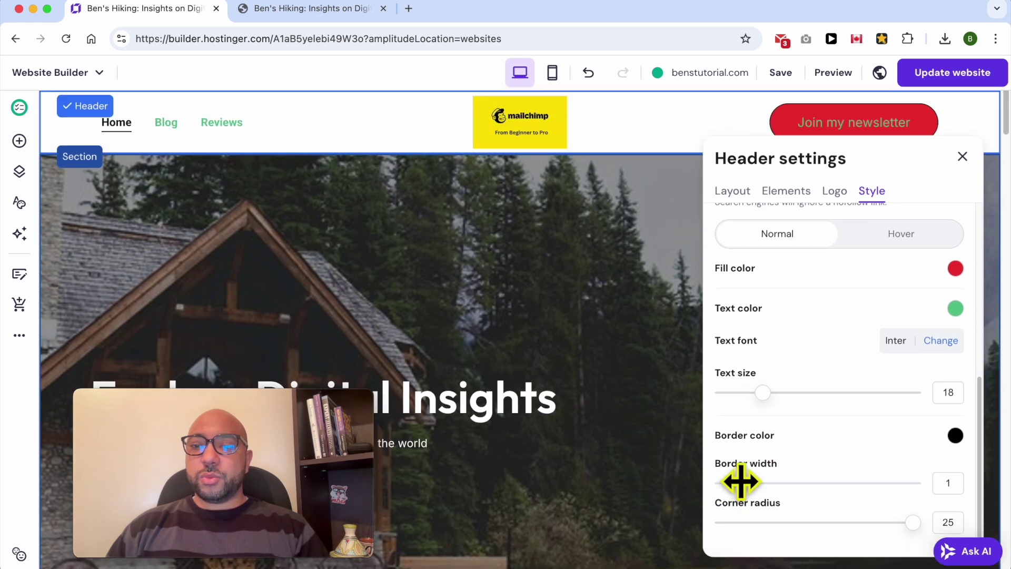
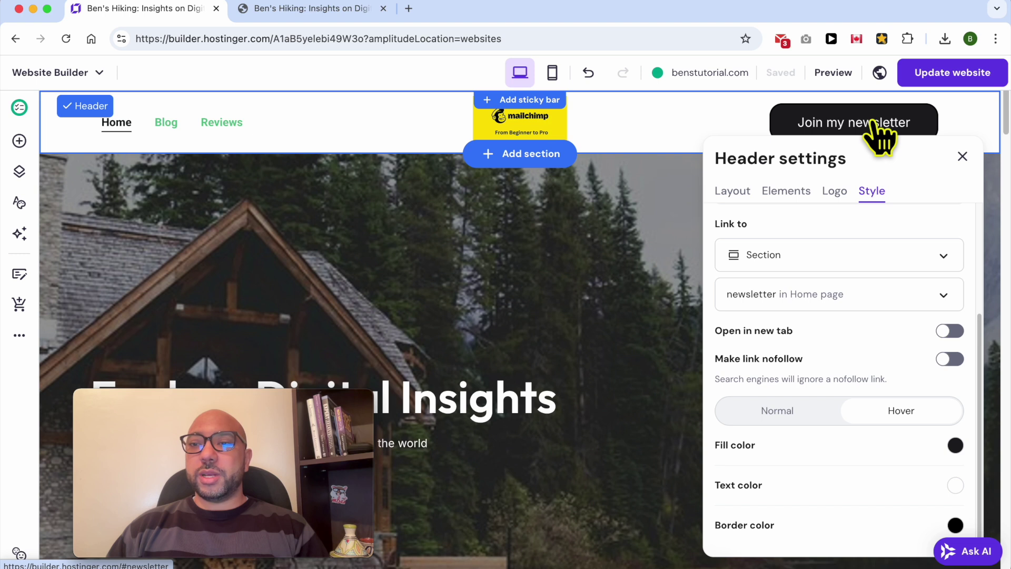
# - Set the header button's hover fill color to bright blue
pyautogui.scroll(-5, 853, 406)
pyautogui.scroll(5, 853, 418)
pyautogui.scroll(5, 637, 347)
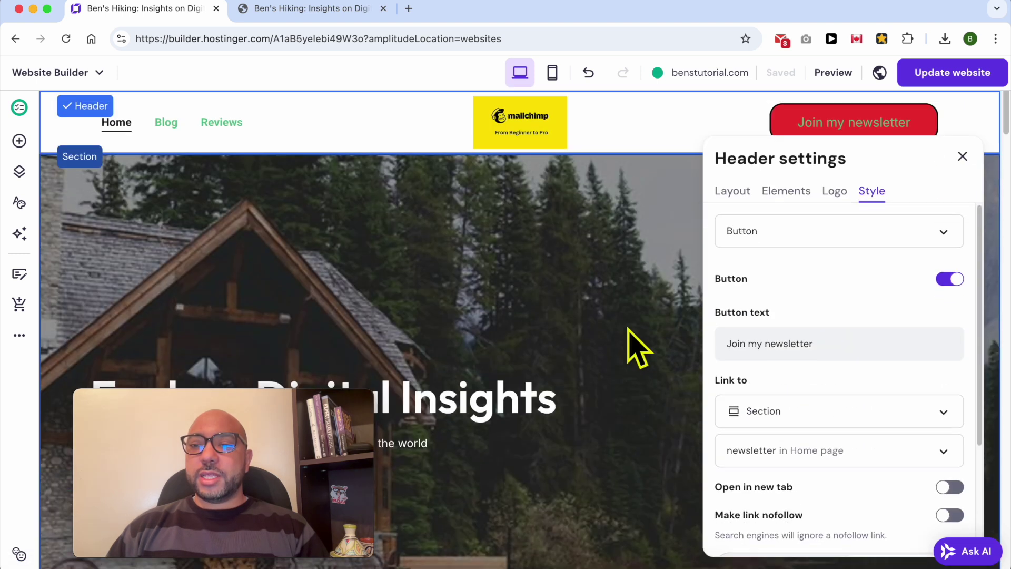
pyautogui.scroll(-5, 851, 395)
pyautogui.click(896, 406)
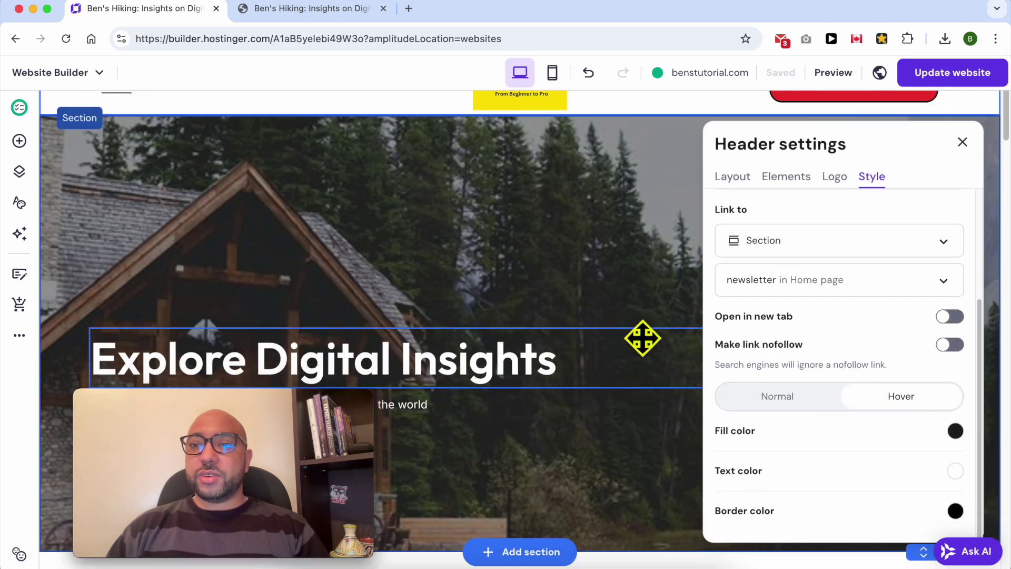
pyautogui.scroll(1, 642, 338)
pyautogui.click(955, 445)
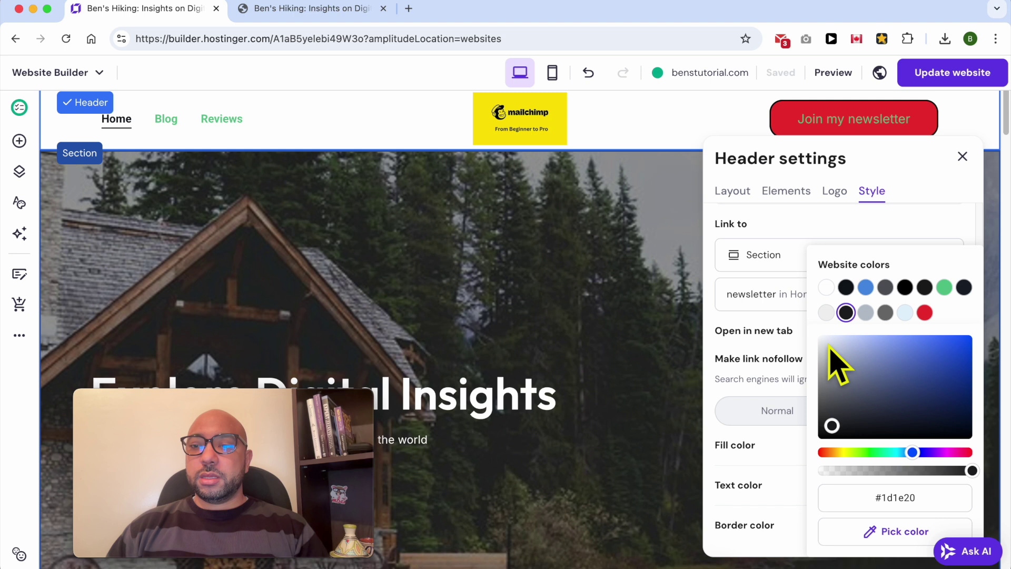
pyautogui.moveTo(864, 344); pyautogui.dragTo(990, 340)
pyautogui.click(779, 363)
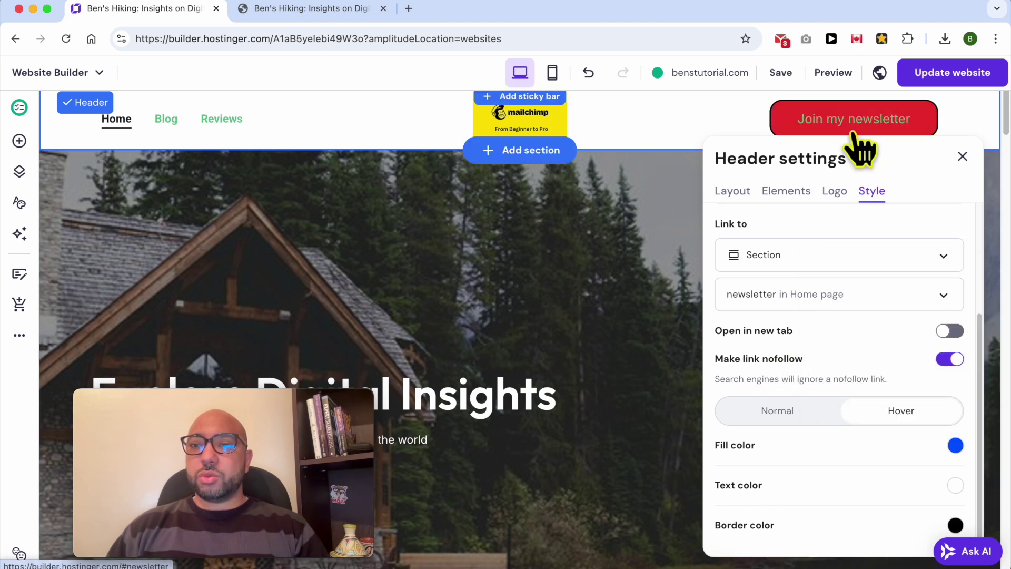
# - Set the header button's hover text color to the same bright blue as its hover fill
pyautogui.click(955, 485)
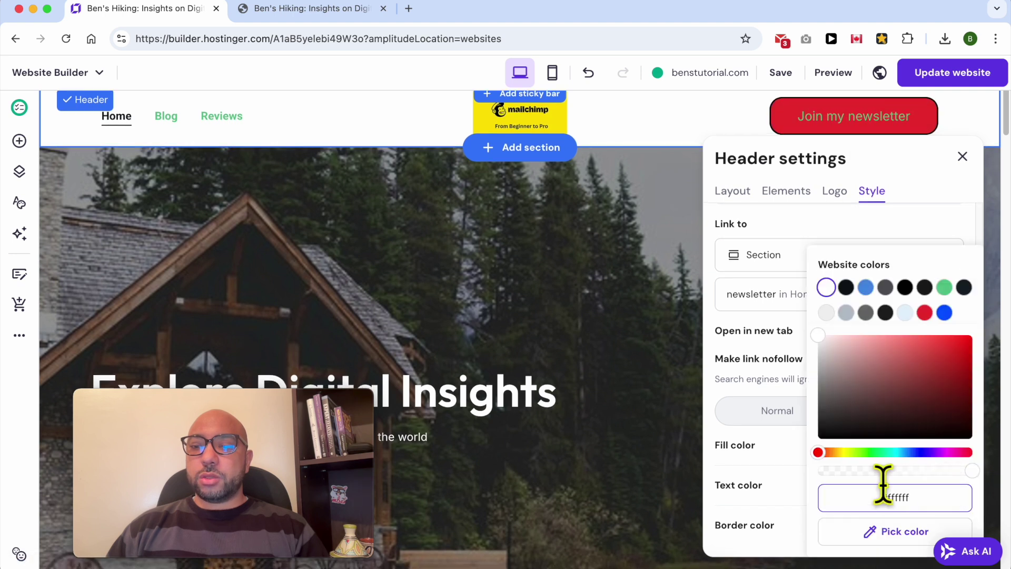
pyautogui.moveTo(890, 368); pyautogui.dragTo(931, 349)
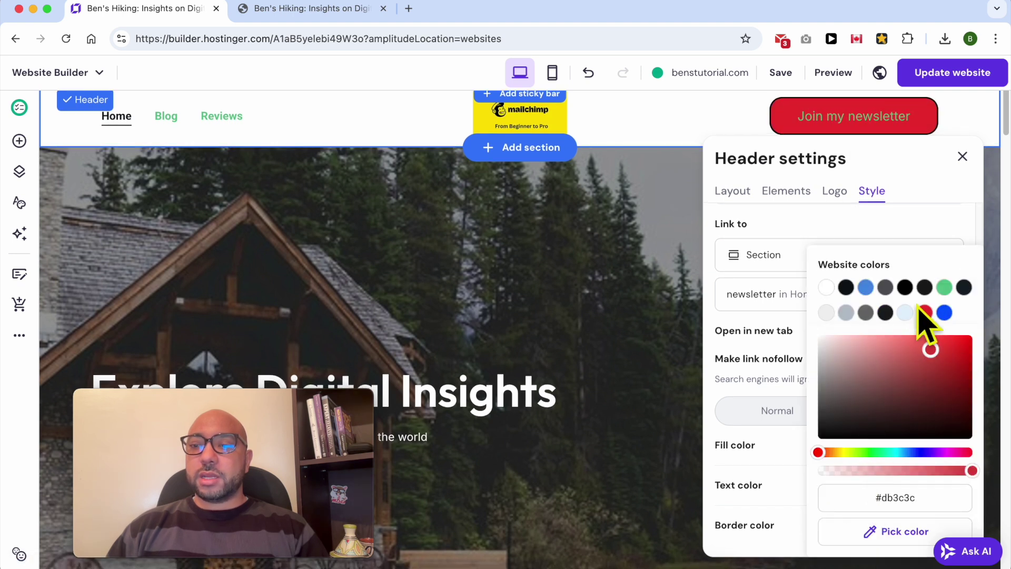
pyautogui.click(944, 288)
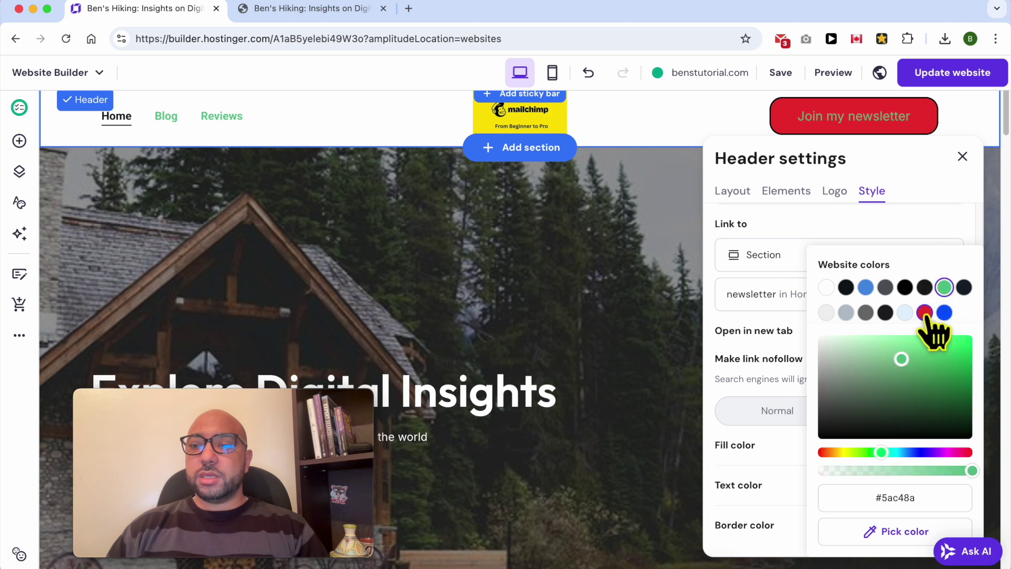
pyautogui.click(943, 312)
pyautogui.click(791, 389)
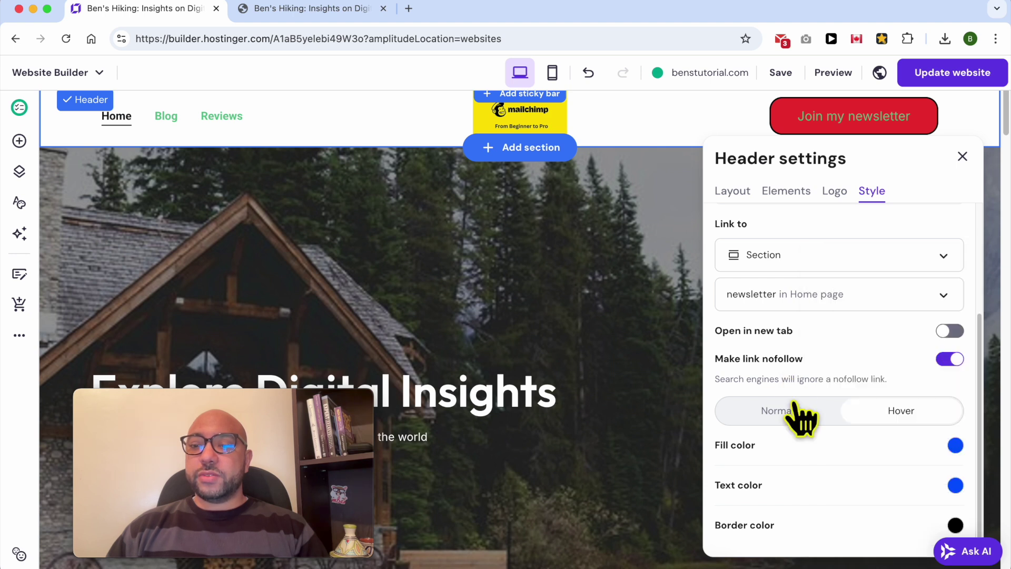
# - Set the header button's hover border color to green #5ac48a
pyautogui.click(955, 525)
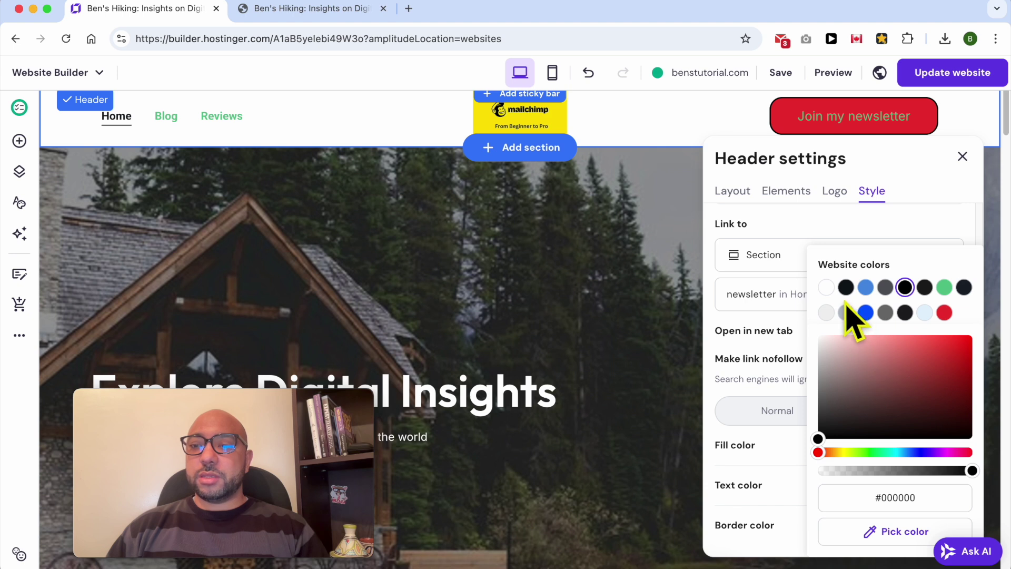
pyautogui.click(826, 315)
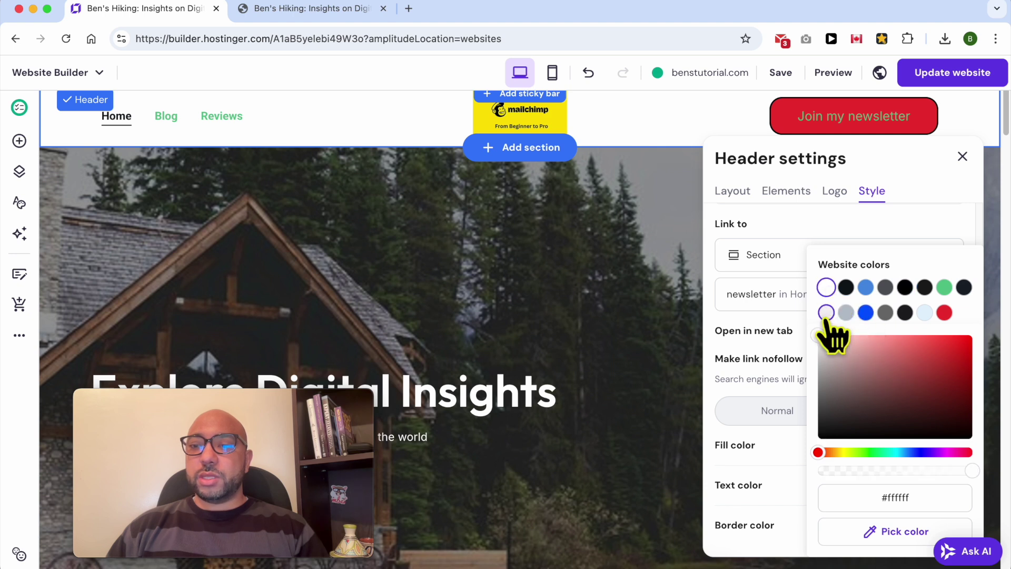
pyautogui.click(944, 287)
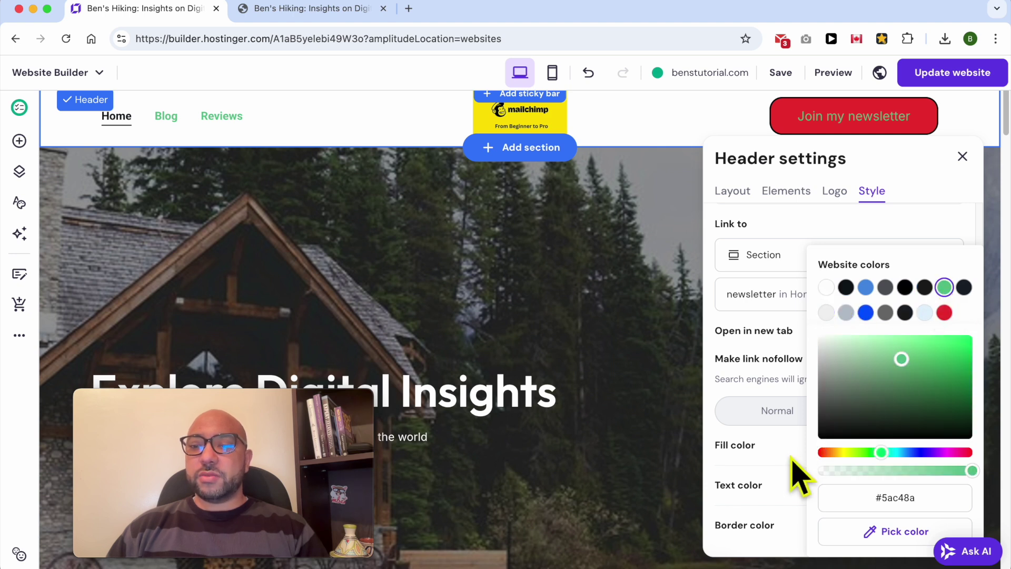
pyautogui.click(793, 476)
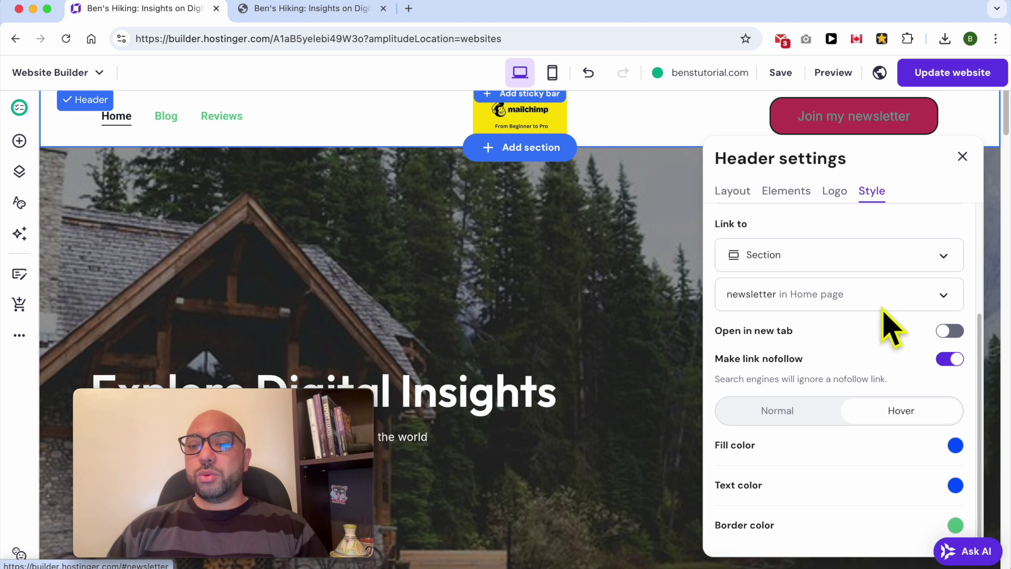
# - Set the header button's hover text color to the near-black website color #0d141a
pyautogui.click(955, 446)
pyautogui.click(793, 482)
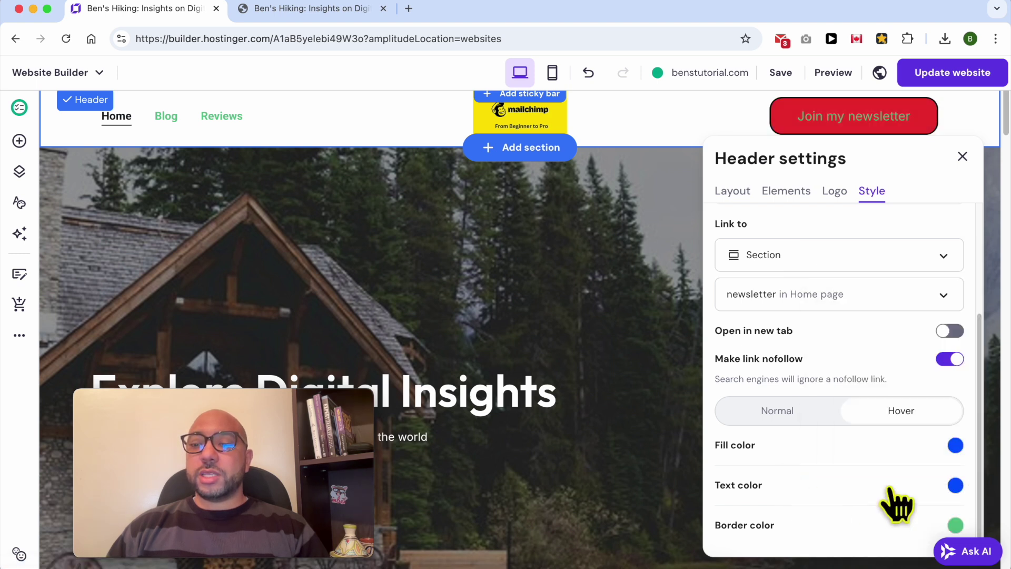
pyautogui.click(955, 485)
pyautogui.click(846, 287)
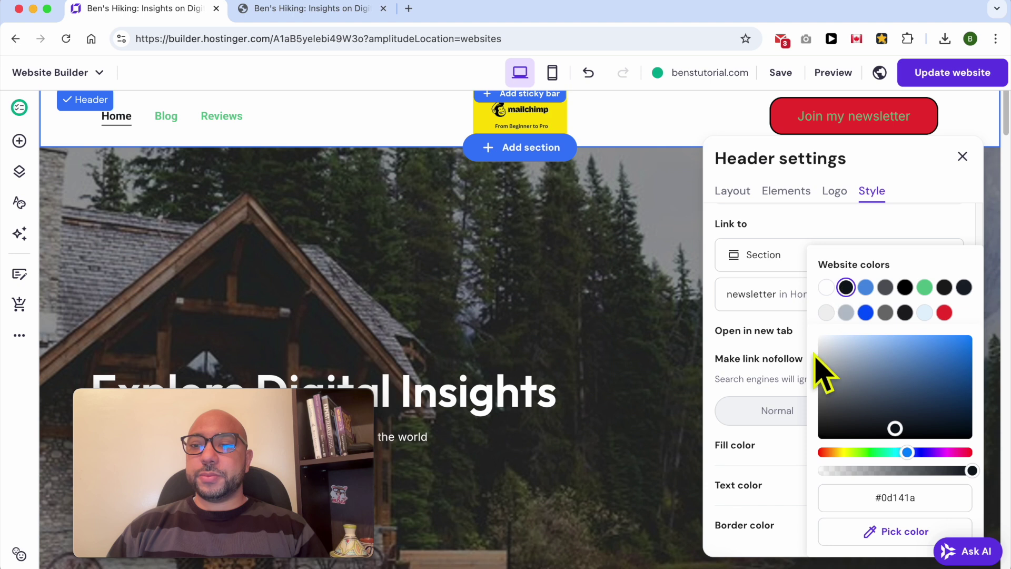
pyautogui.click(898, 179)
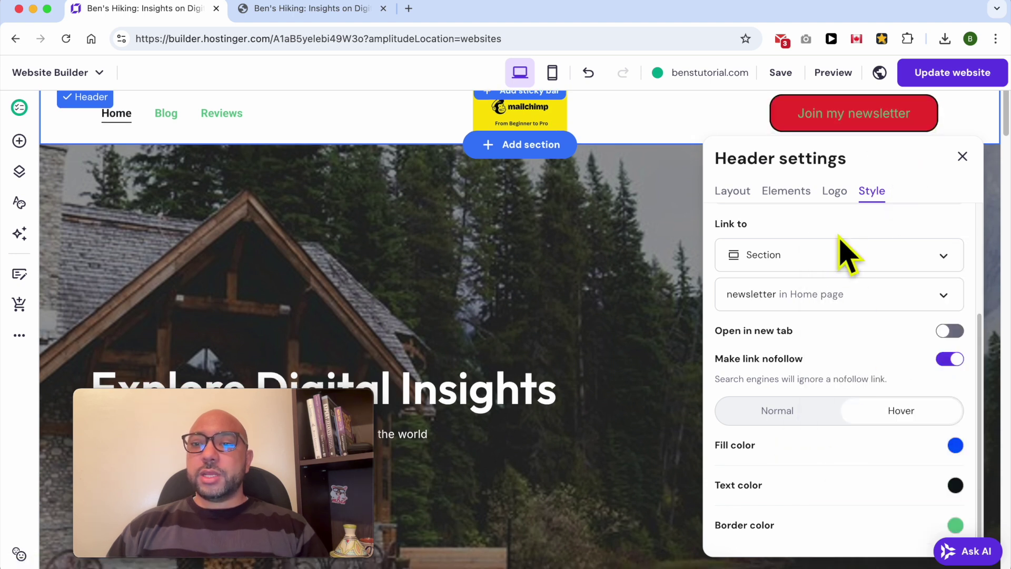
# - Enable social icons in the header
pyautogui.scroll(3, 838, 284)
pyautogui.click(802, 232)
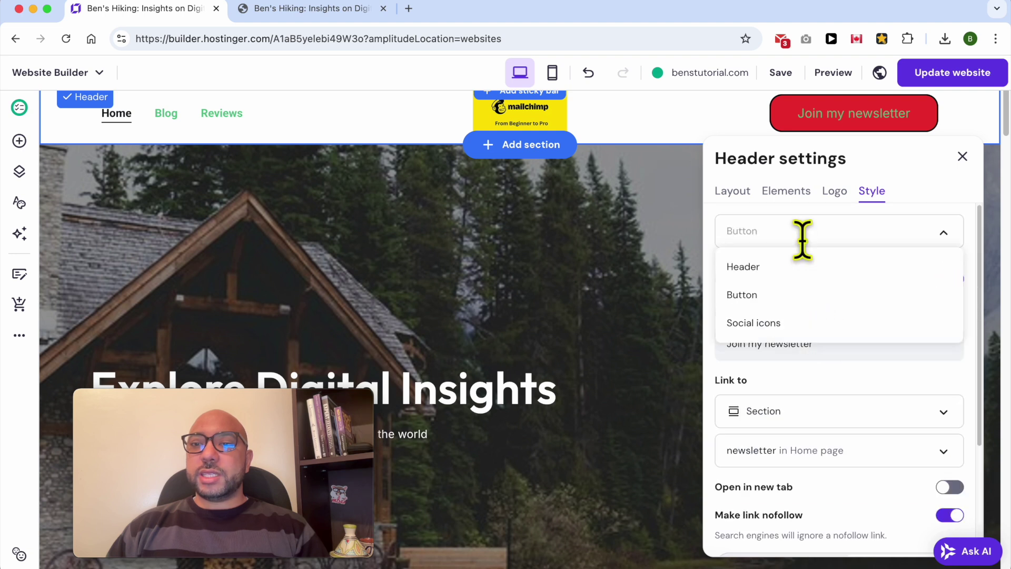
pyautogui.click(781, 323)
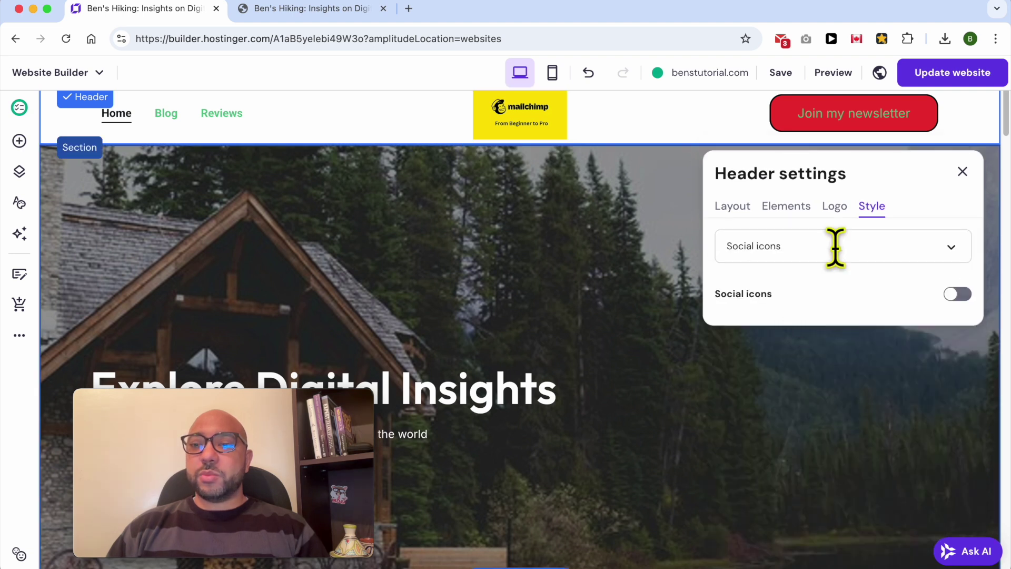
pyautogui.click(958, 294)
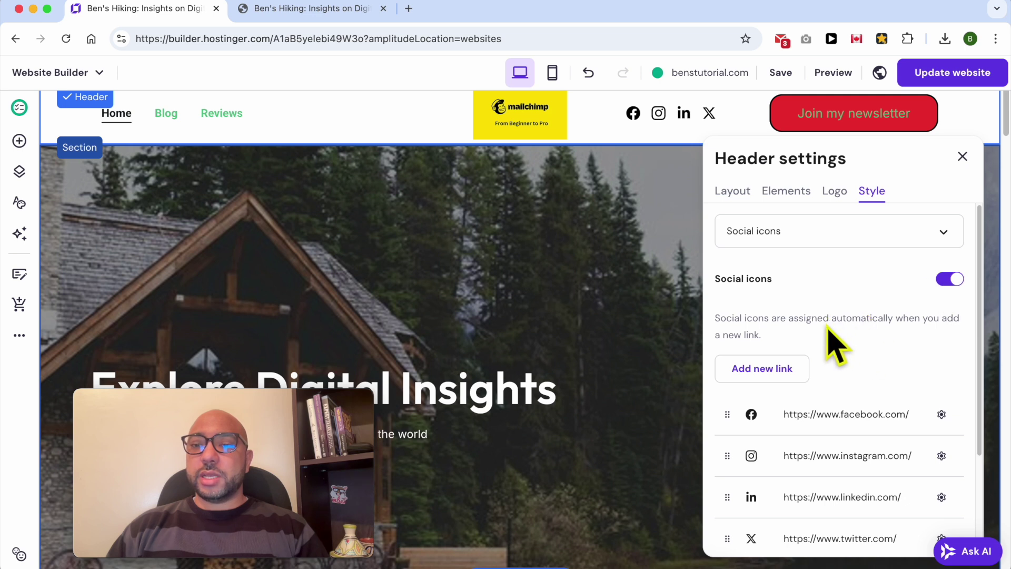
pyautogui.scroll(-1, 785, 411)
pyautogui.click(942, 407)
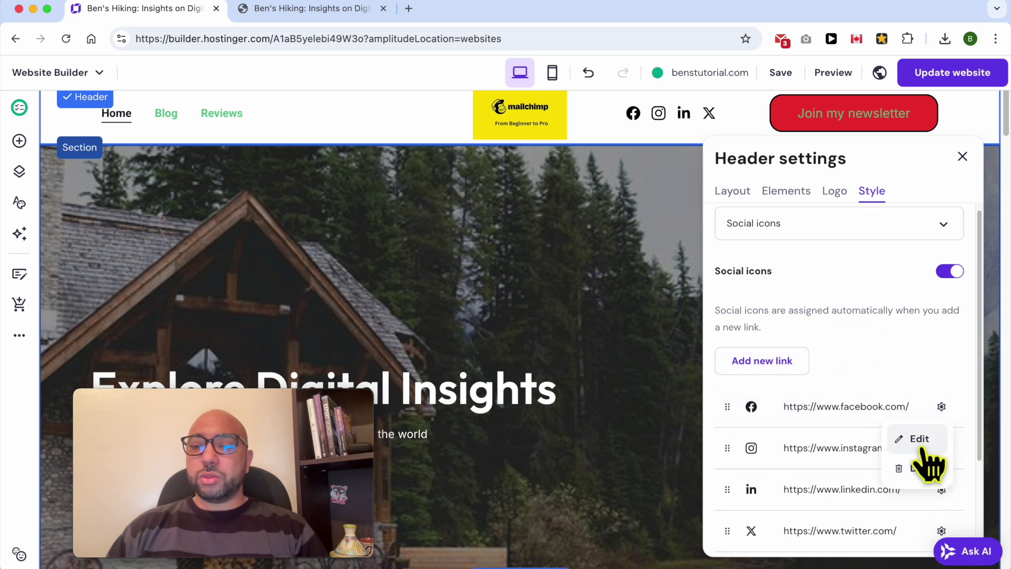
pyautogui.click(942, 407)
pyautogui.click(942, 407)
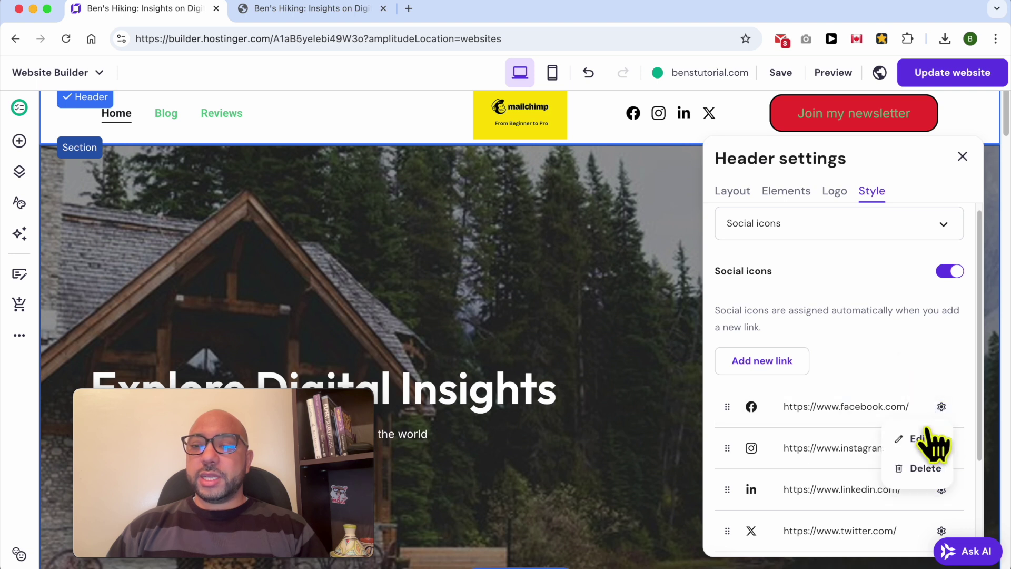
pyautogui.click(918, 439)
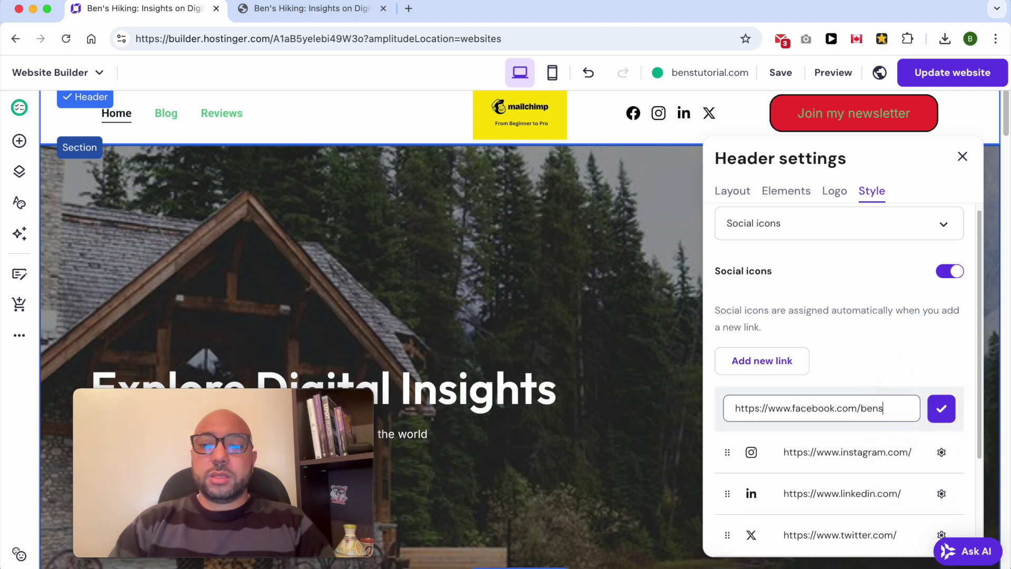
pyautogui.write('bensexperience')
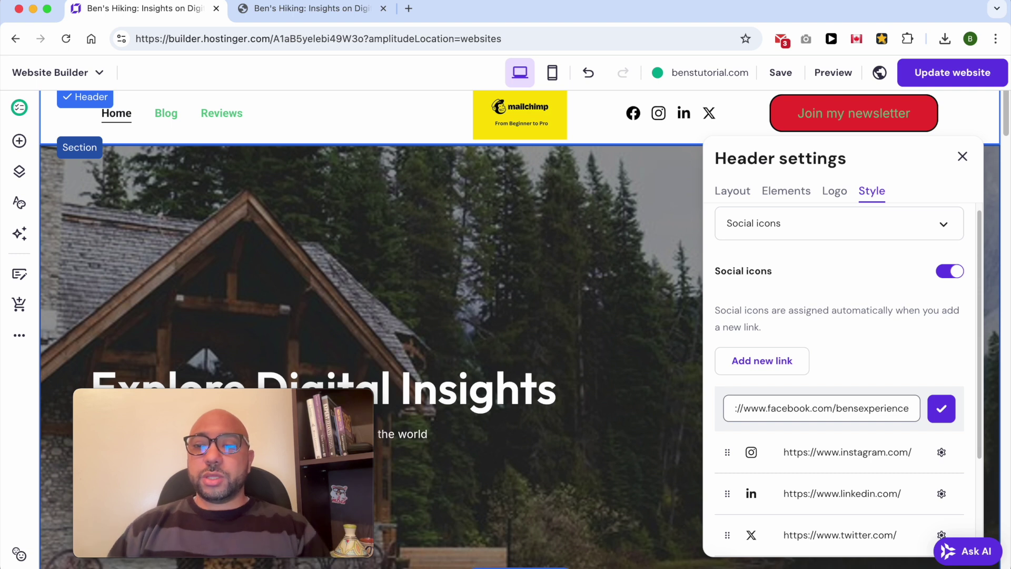
pyautogui.click(943, 411)
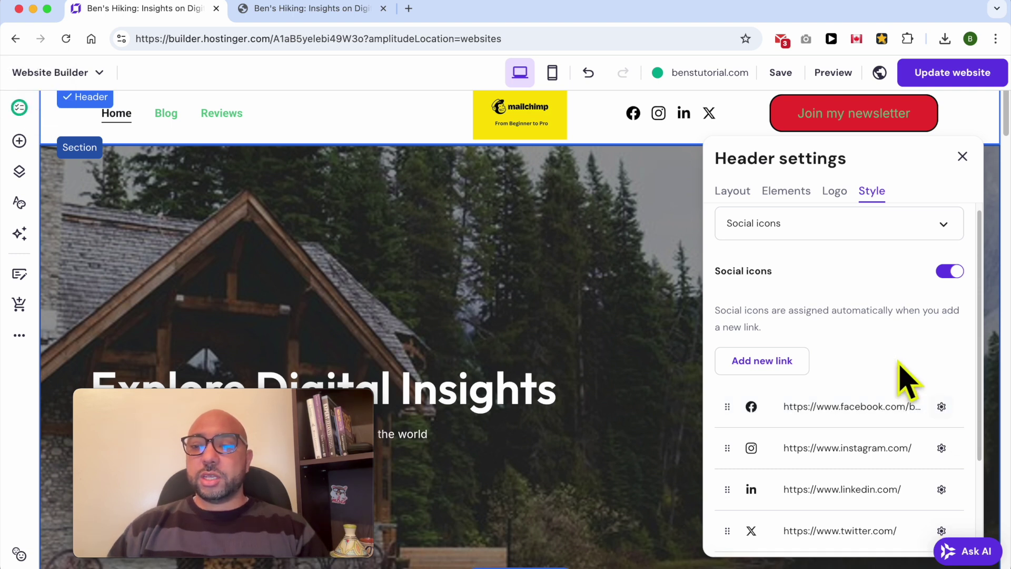
# - Try to reorder the social links by moving Facebook below Instagram
pyautogui.moveTo(728, 406); pyautogui.dragTo(726, 447)
pyautogui.moveTo(727, 406); pyautogui.dragTo(725, 456)
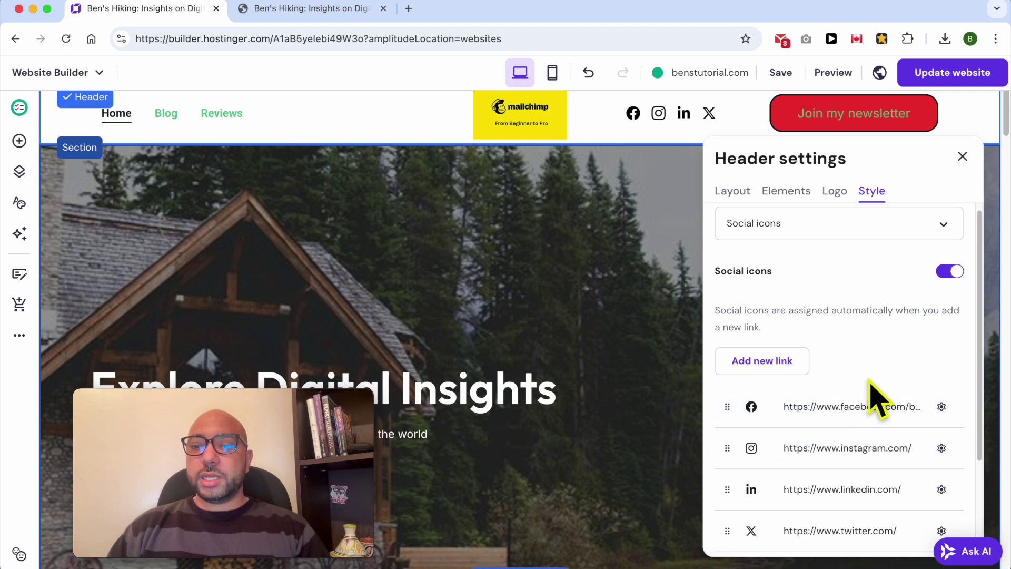
# - Set the header social icons' normal color to red #e82c2c
pyautogui.scroll(-10, 869, 390)
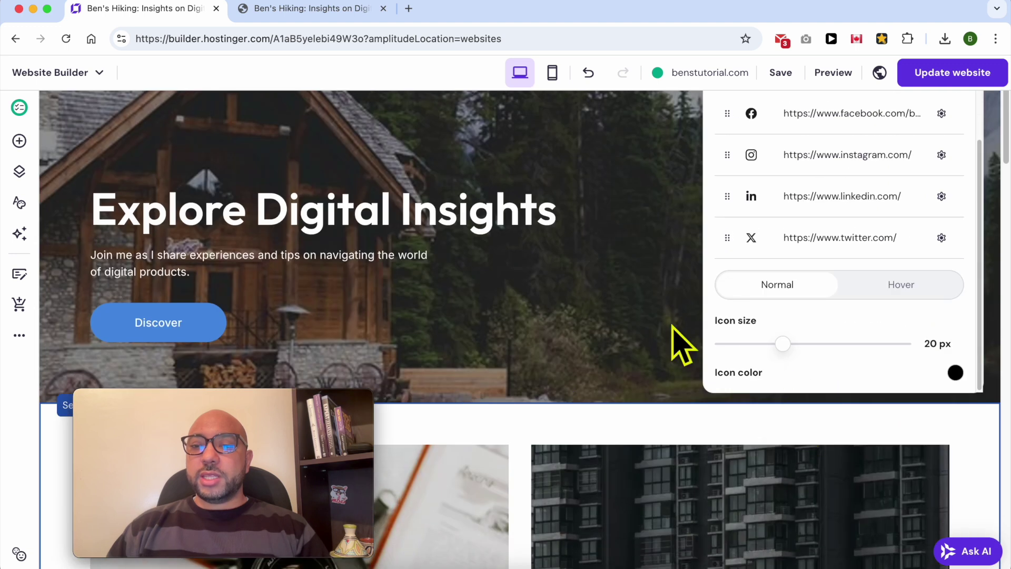
pyautogui.scroll(3, 604, 339)
pyautogui.moveTo(783, 507)
pyautogui.mouseDown()
pyautogui.moveTo(828, 505)
pyautogui.moveTo(770, 505)
pyautogui.moveTo(857, 503)
pyautogui.moveTo(783, 510)
pyautogui.mouseUp()
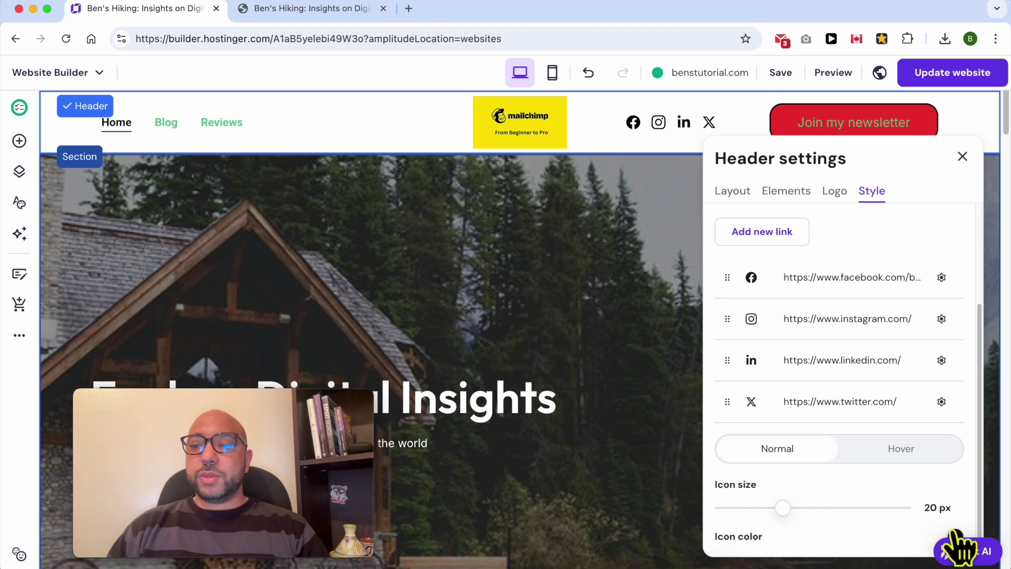
pyautogui.click(956, 533)
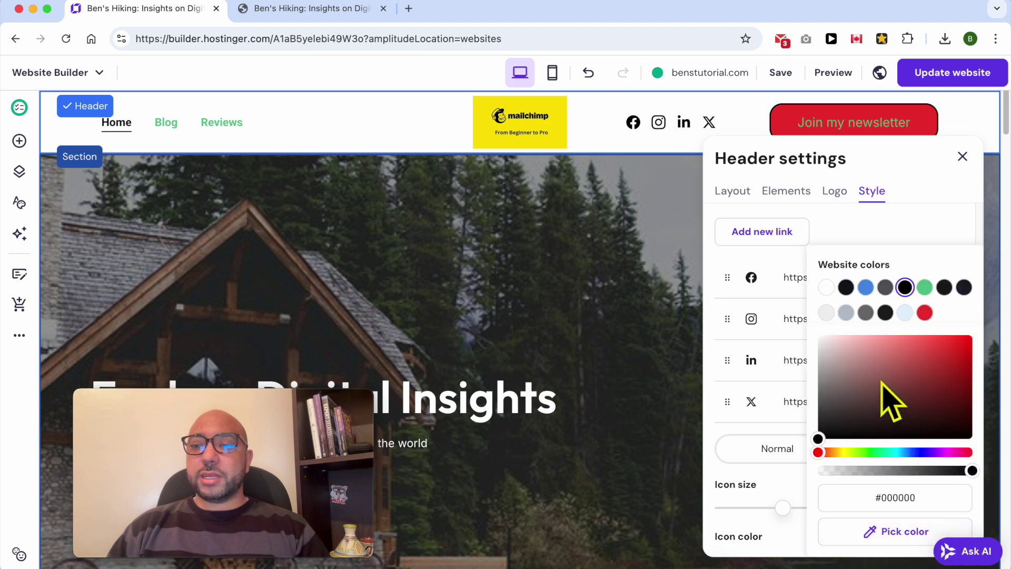
pyautogui.click(896, 365)
pyautogui.click(942, 345)
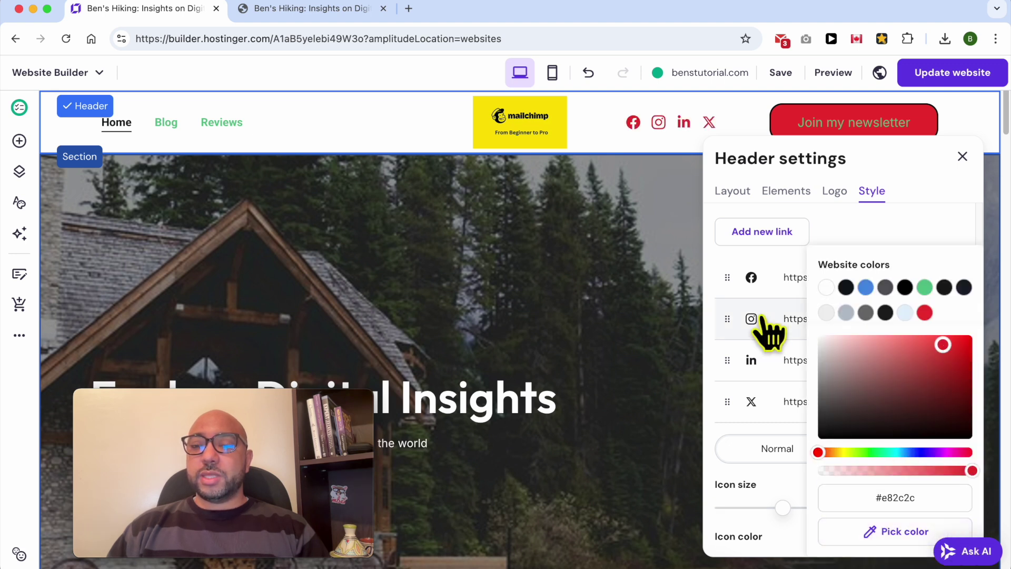
pyautogui.click(719, 279)
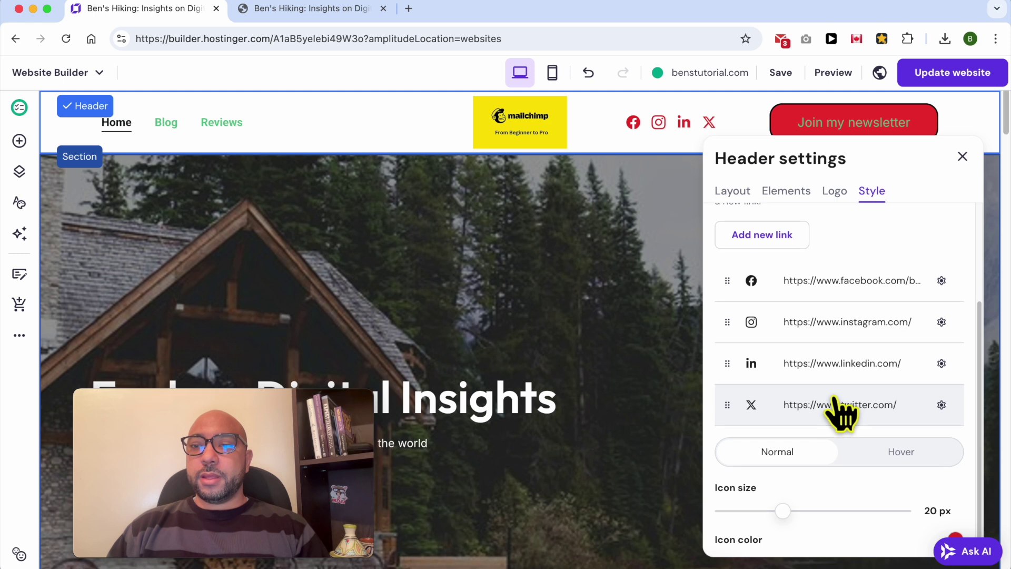
pyautogui.scroll(3, 842, 408)
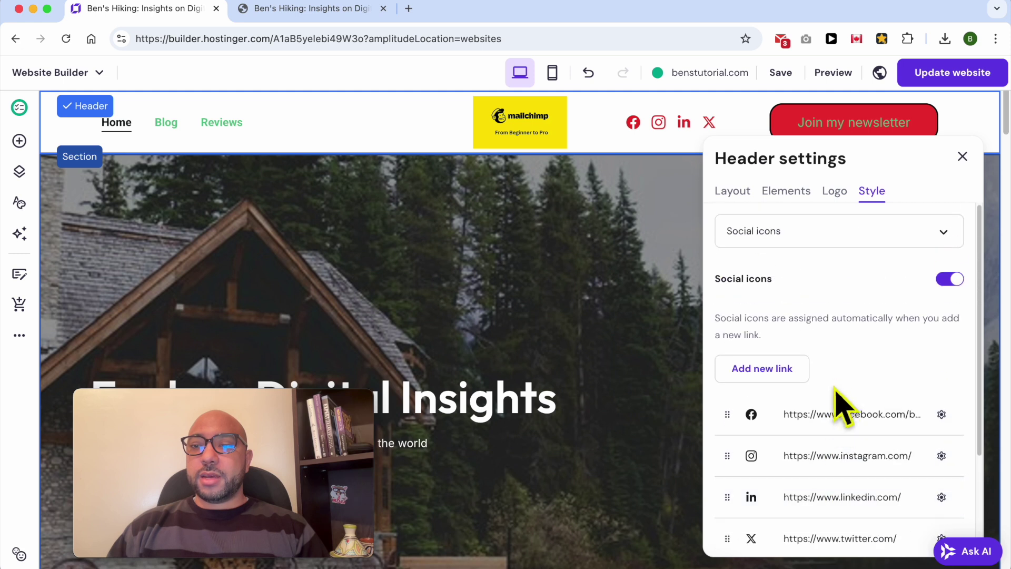
# - Publish the website changes and open the live benstutorial.com site
pyautogui.click(958, 73)
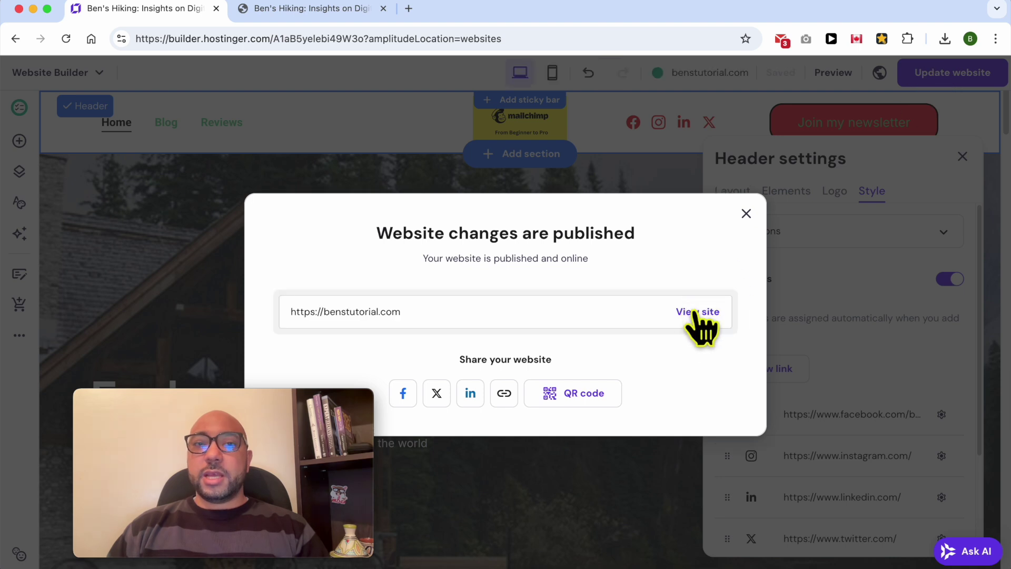
pyautogui.click(698, 312)
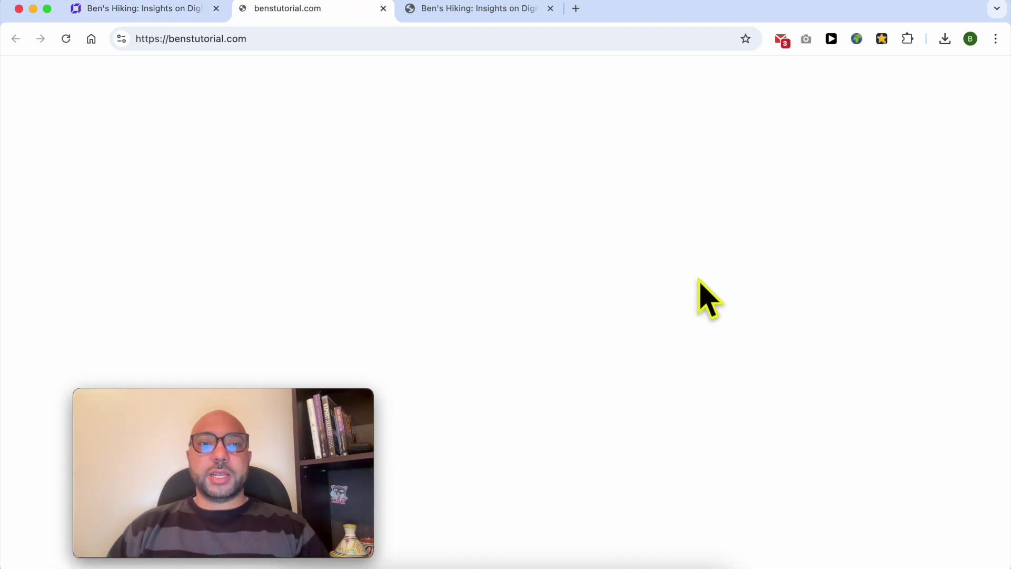